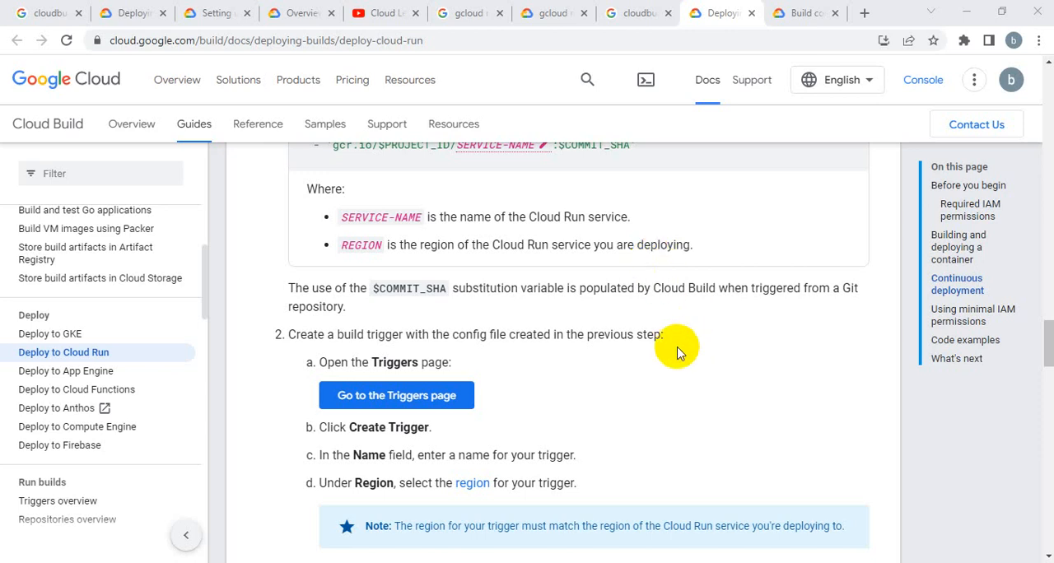
Switch to Notepad++ and review the Cloud Run build notes, covering the clone, docker build and push, deploy and substitutions sections.
{"action": "scroll", "coordinate": [678, 348], "scroll_direction": "up", "scroll_amount": 2}
{"action": "key", "text": "alt+Tab"}
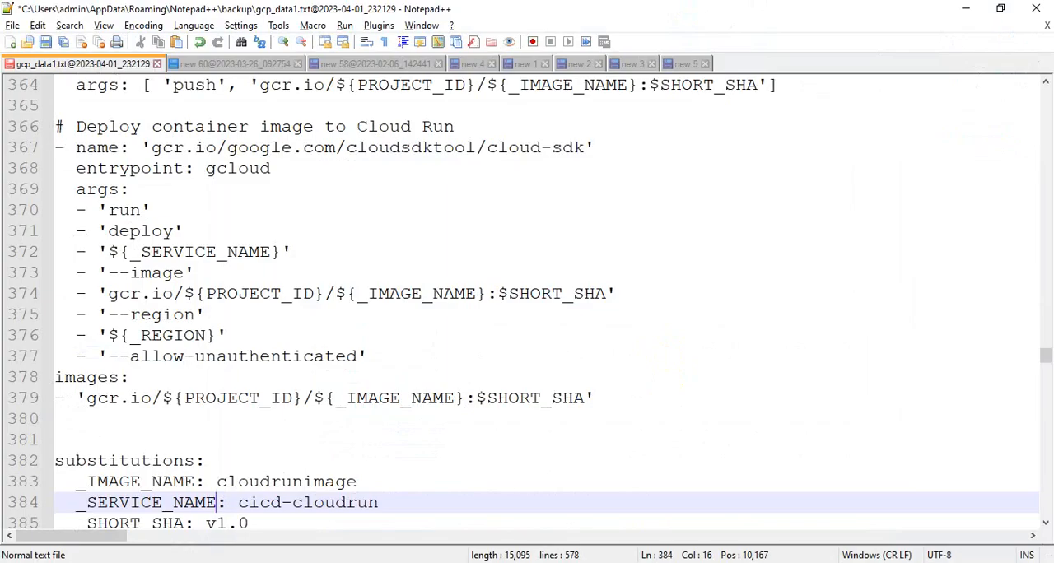
{"action": "scroll", "coordinate": [541, 401], "scroll_direction": "up", "scroll_amount": 5}
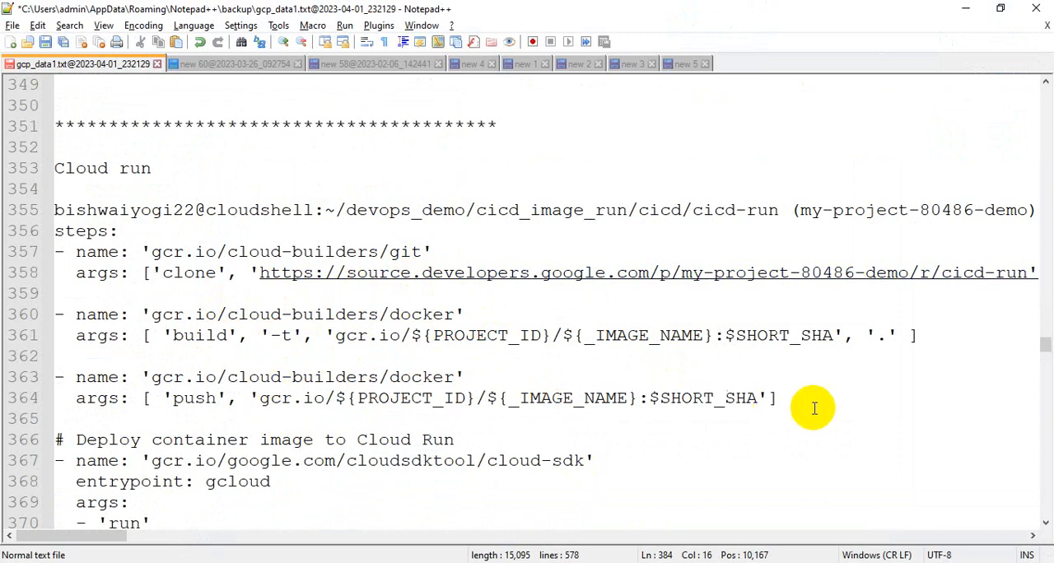
{"action": "left_click_drag", "start_coordinate": [807, 400], "coordinate": [31, 238]}
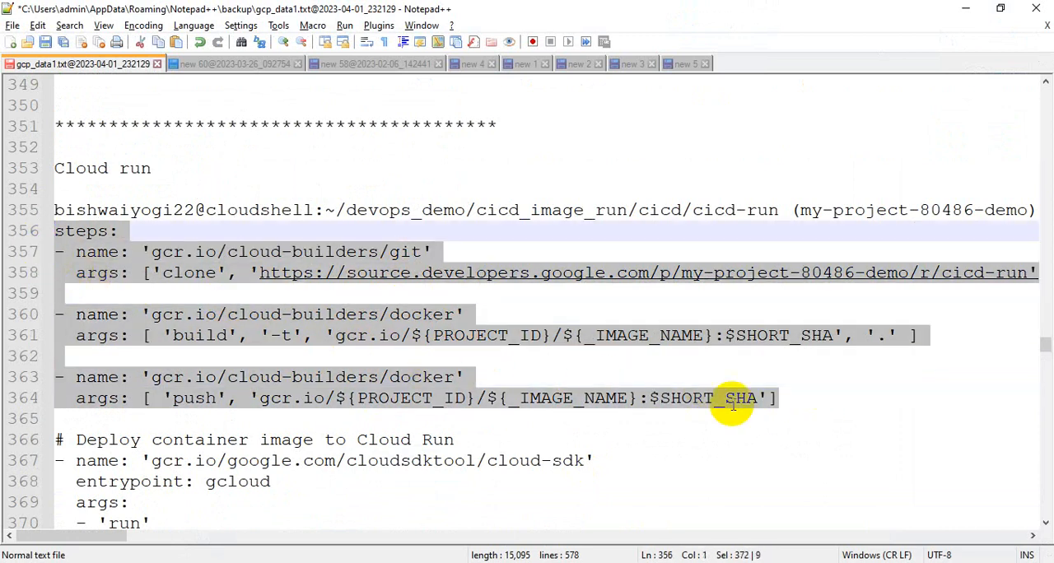
{"action": "scroll", "coordinate": [766, 412], "scroll_direction": "down", "scroll_amount": 2}
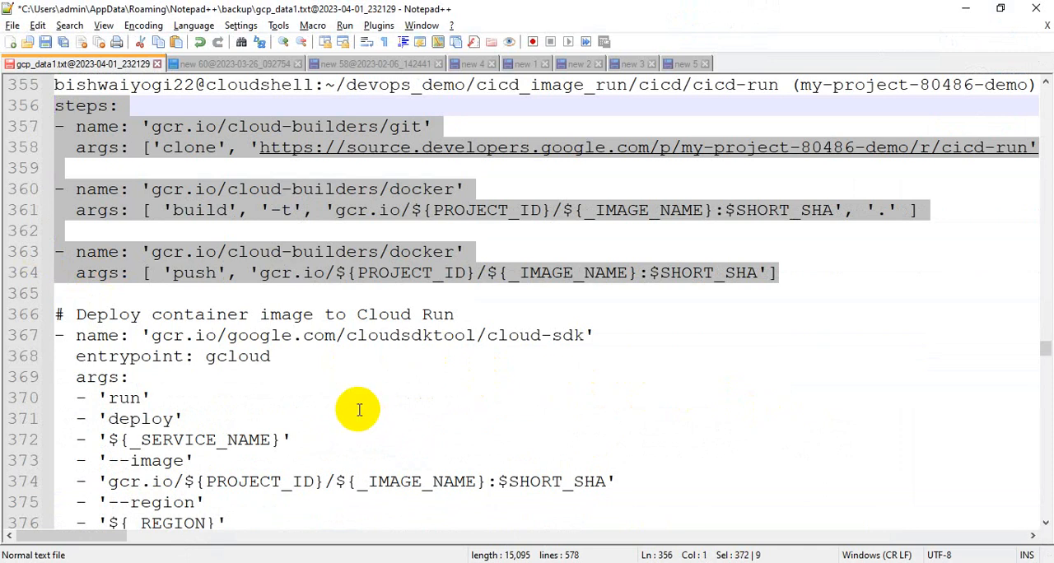
{"action": "scroll", "coordinate": [372, 404], "scroll_direction": "down", "scroll_amount": 1}
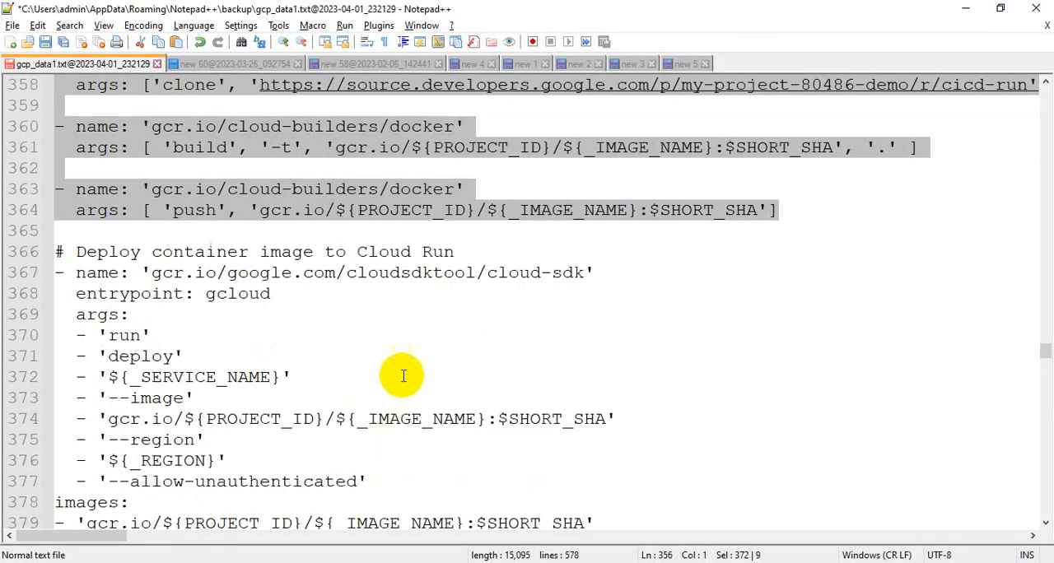
{"action": "scroll", "coordinate": [423, 358], "scroll_direction": "down", "scroll_amount": 1}
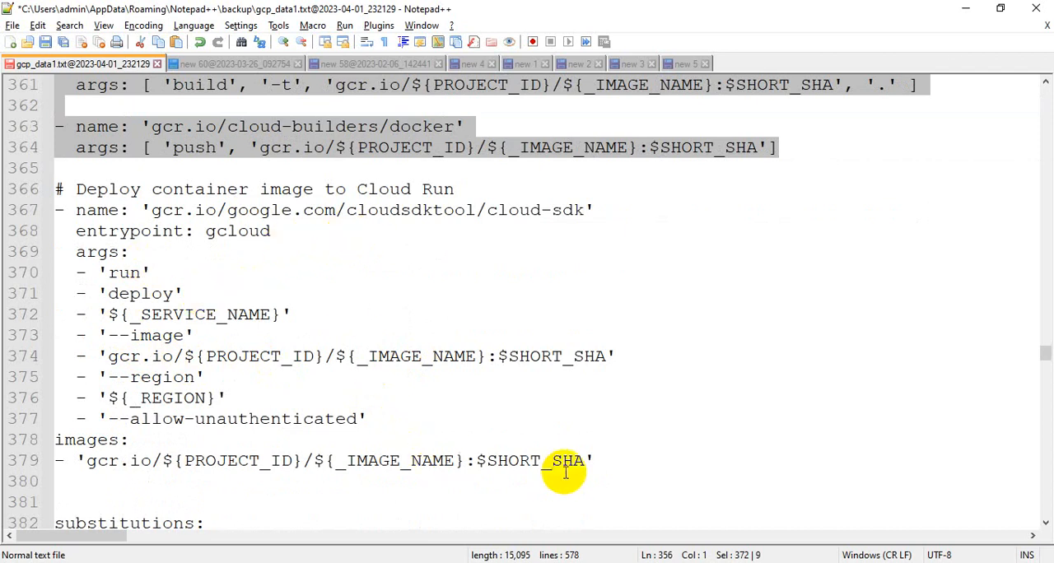
{"action": "left_click_drag", "start_coordinate": [623, 462], "coordinate": [38, 195]}
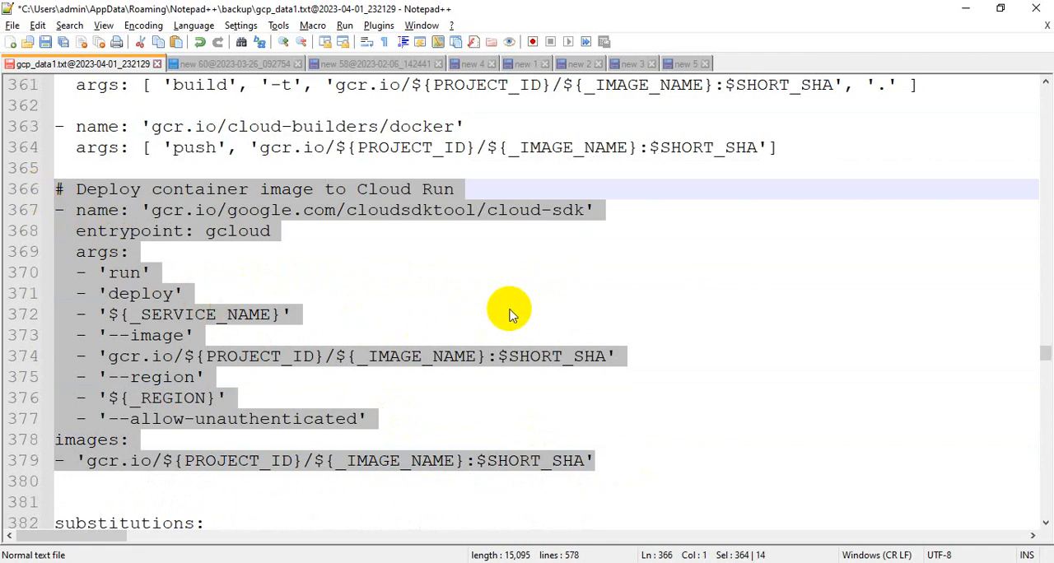
{"action": "scroll", "coordinate": [508, 313], "scroll_direction": "down", "scroll_amount": 2}
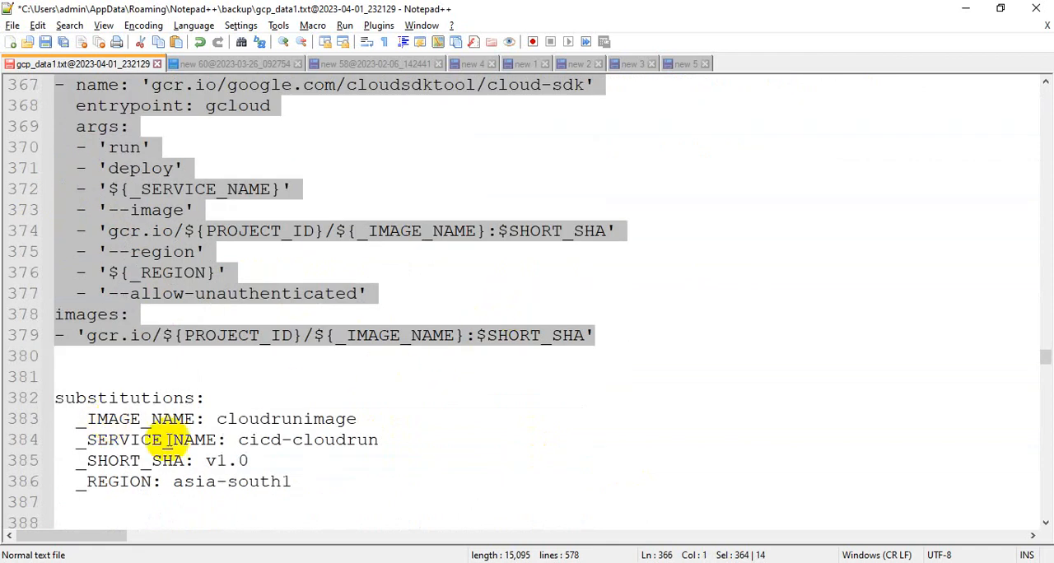
{"action": "left_click_drag", "start_coordinate": [298, 483], "coordinate": [47, 404]}
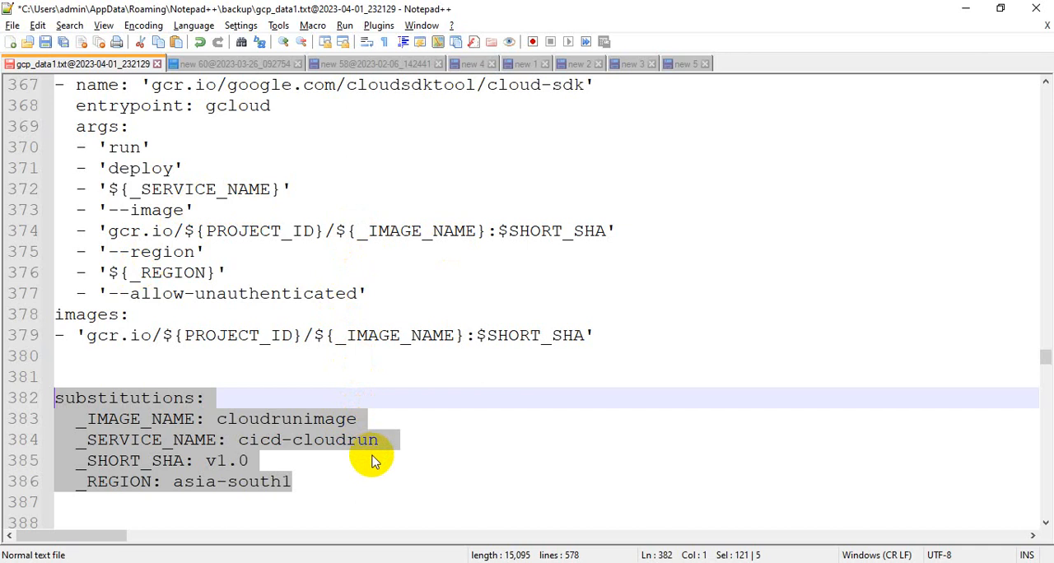
{"action": "scroll", "coordinate": [371, 461], "scroll_direction": "up", "scroll_amount": 1}
{"action": "scroll", "coordinate": [371, 461], "scroll_direction": "down", "scroll_amount": 2}
{"action": "scroll", "coordinate": [371, 461], "scroll_direction": "up", "scroll_amount": 1}
{"action": "scroll", "coordinate": [372, 461], "scroll_direction": "up", "scroll_amount": 1}
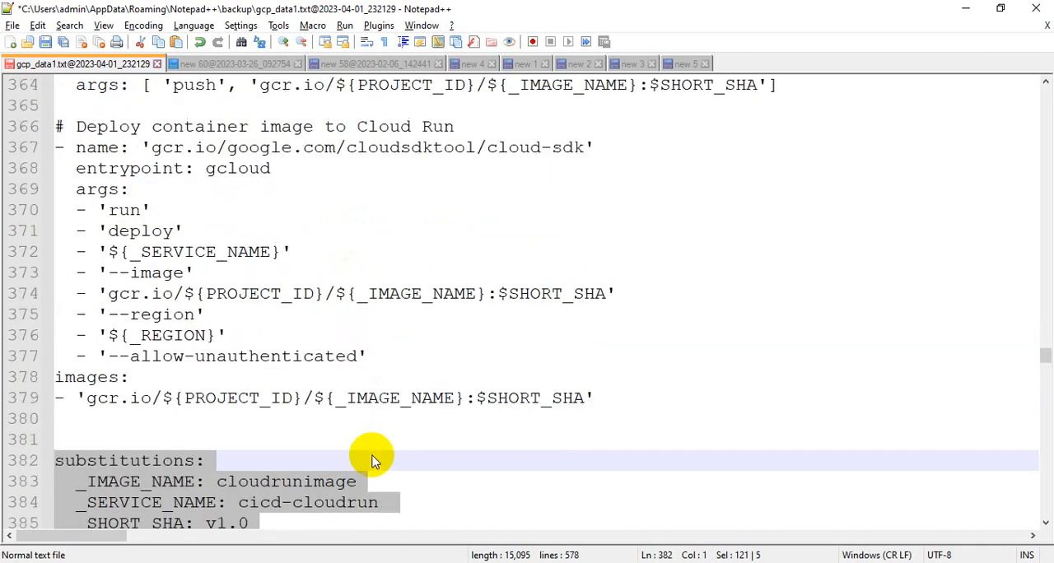
Examine the GKE cloudbuild.yaml notes in the "new 3" document, including the kubectl step, env and substitutions sections.
{"action": "left_click", "coordinate": [684, 64]}
{"action": "left_click", "coordinate": [631, 66]}
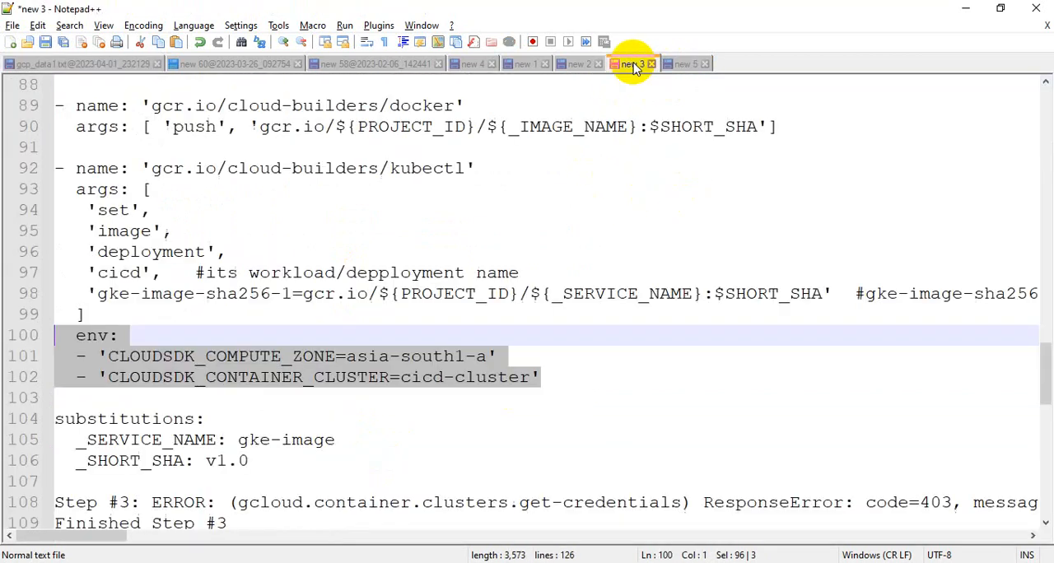
{"action": "scroll", "coordinate": [531, 385], "scroll_direction": "down", "scroll_amount": 2}
{"action": "scroll", "coordinate": [536, 388], "scroll_direction": "up", "scroll_amount": 1}
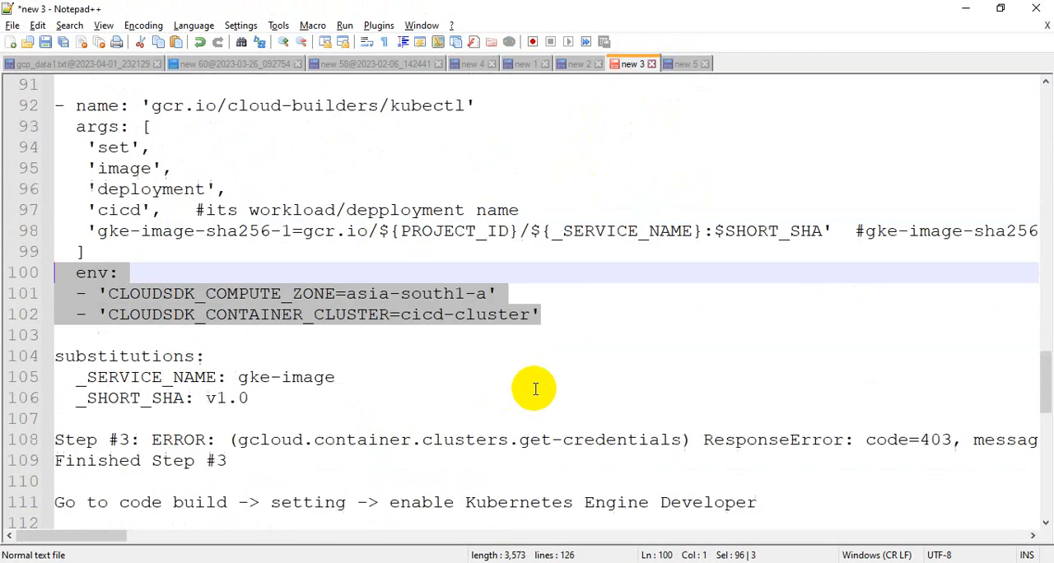
{"action": "scroll", "coordinate": [535, 388], "scroll_direction": "down", "scroll_amount": 1}
{"action": "scroll", "coordinate": [536, 388], "scroll_direction": "down", "scroll_amount": 1}
{"action": "scroll", "coordinate": [535, 388], "scroll_direction": "up", "scroll_amount": 1}
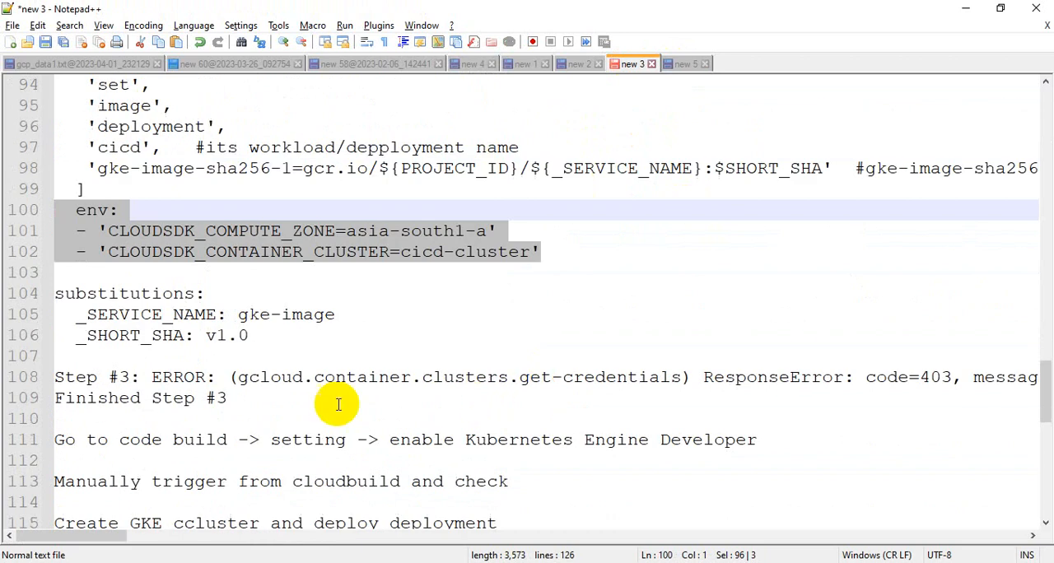
{"action": "scroll", "coordinate": [256, 336], "scroll_direction": "up", "scroll_amount": 1}
{"action": "scroll", "coordinate": [256, 336], "scroll_direction": "up", "scroll_amount": 5}
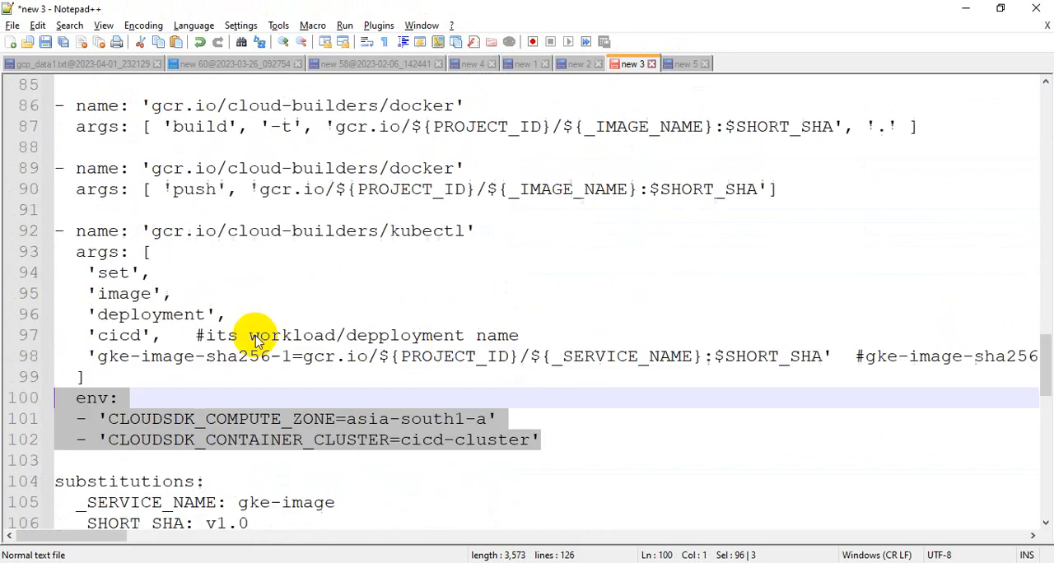
{"action": "scroll", "coordinate": [466, 429], "scroll_direction": "down", "scroll_amount": 1}
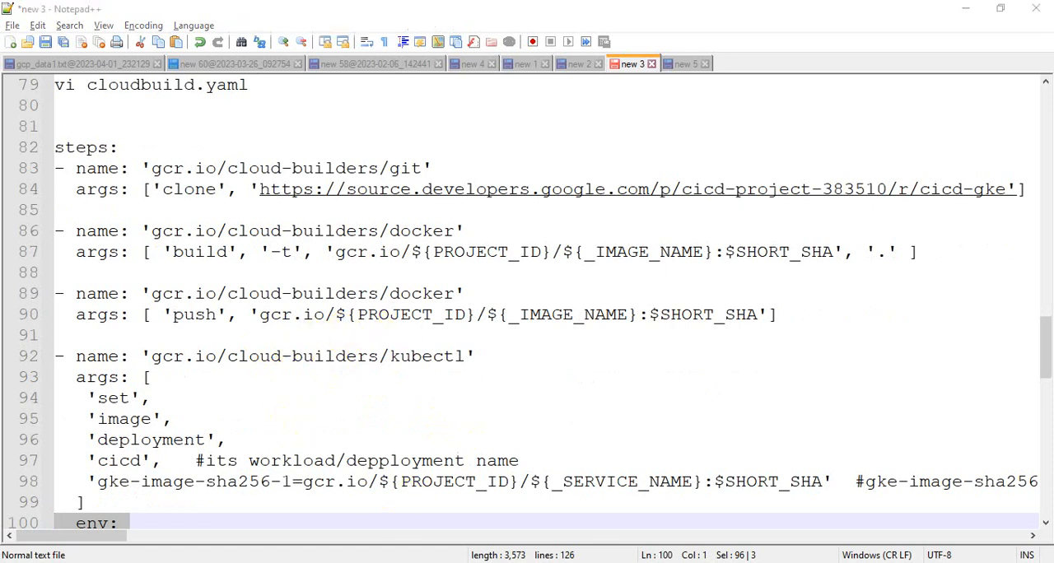
Switch to Chrome and examine the continuous deployment cloudbuild.yaml example on the Deploy to Cloud Run documentation page.
{"action": "key", "text": "alt+Tab"}
{"action": "left_click", "coordinate": [43, 13]}
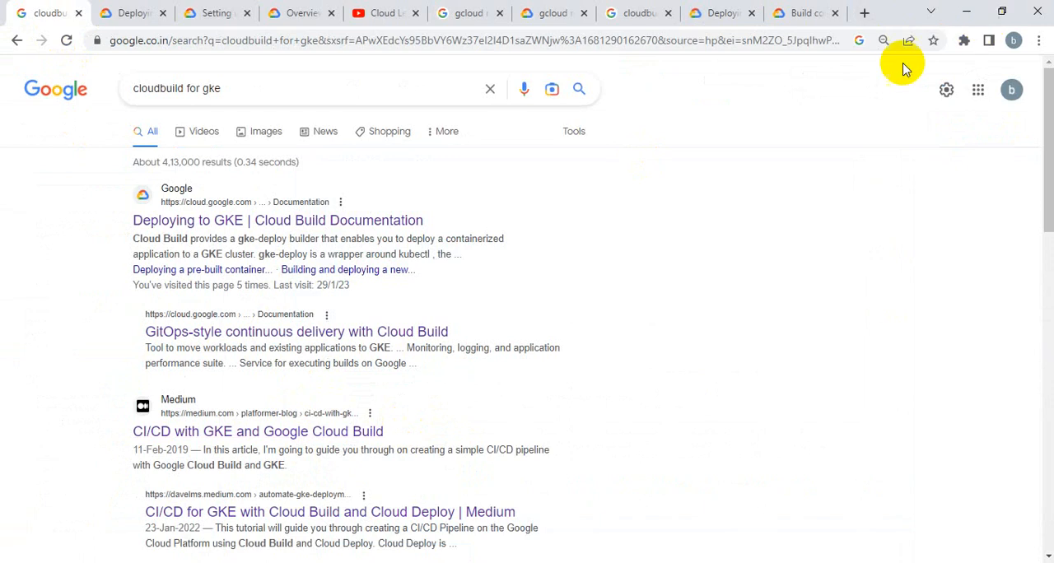
{"action": "left_click", "coordinate": [635, 13]}
{"action": "left_click", "coordinate": [967, 12]}
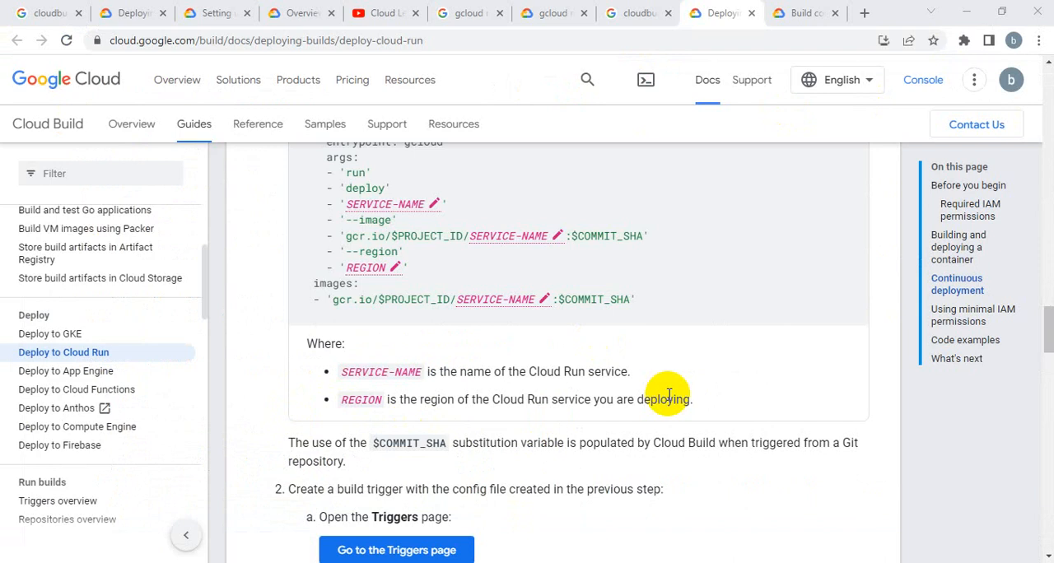
{"action": "scroll", "coordinate": [669, 394], "scroll_direction": "up", "scroll_amount": 4}
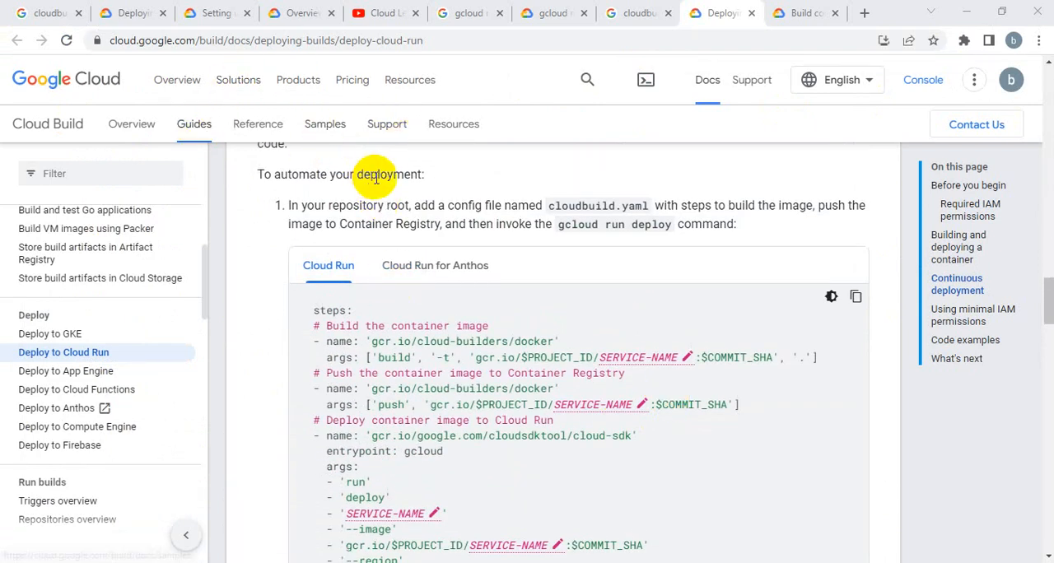
{"action": "scroll", "coordinate": [480, 324], "scroll_direction": "down", "scroll_amount": 1}
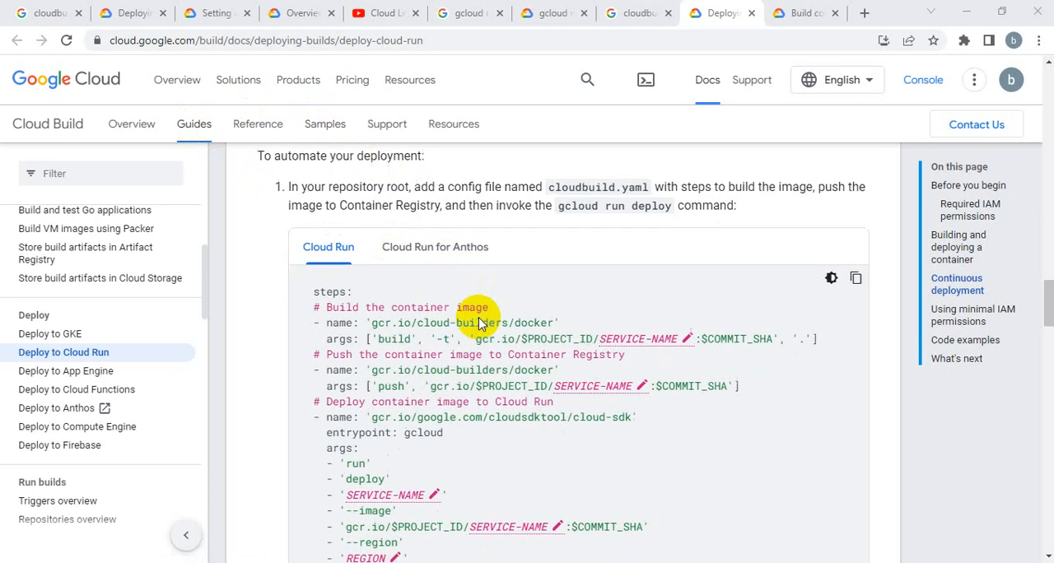
{"action": "scroll", "coordinate": [480, 323], "scroll_direction": "down", "scroll_amount": 2}
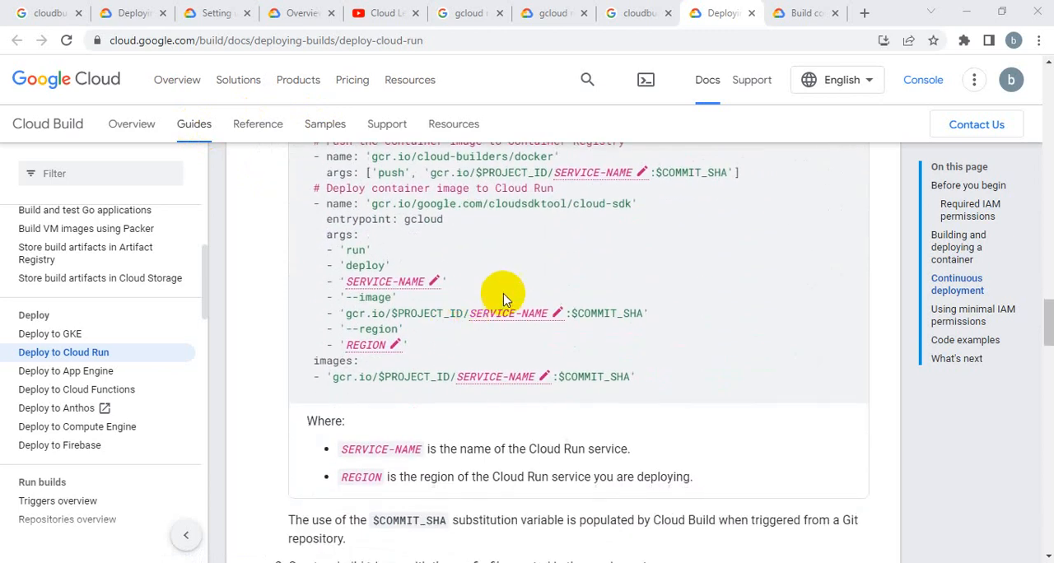
{"action": "scroll", "coordinate": [459, 340], "scroll_direction": "up", "scroll_amount": 1}
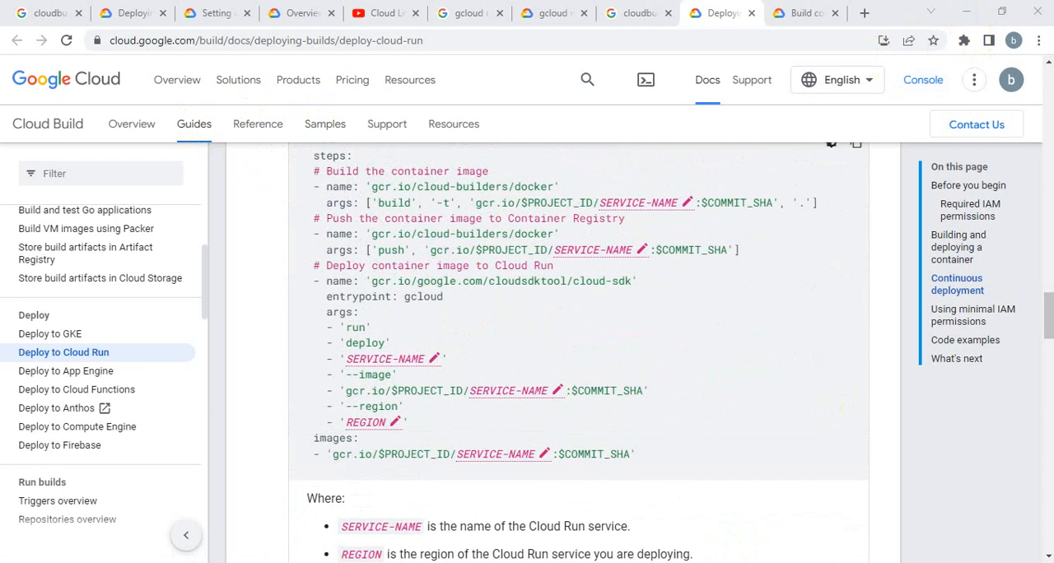
Switch to the Google Cloud console window and reconnect the lost Cloud Shell session.
{"action": "key", "text": "alt+Tab"}
{"action": "mouse_move", "coordinate": [431, 562]}
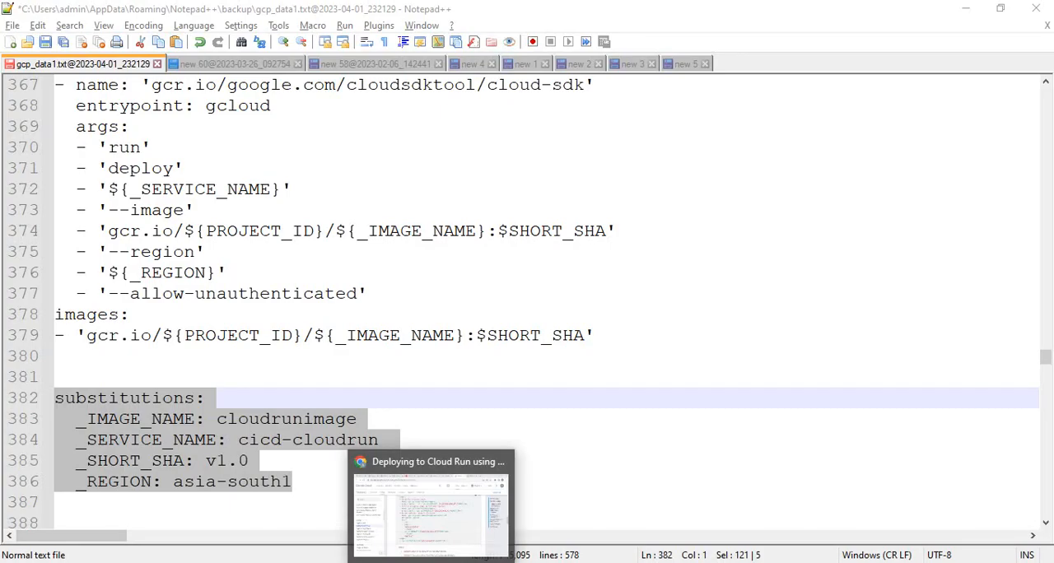
{"action": "left_click", "coordinate": [431, 506]}
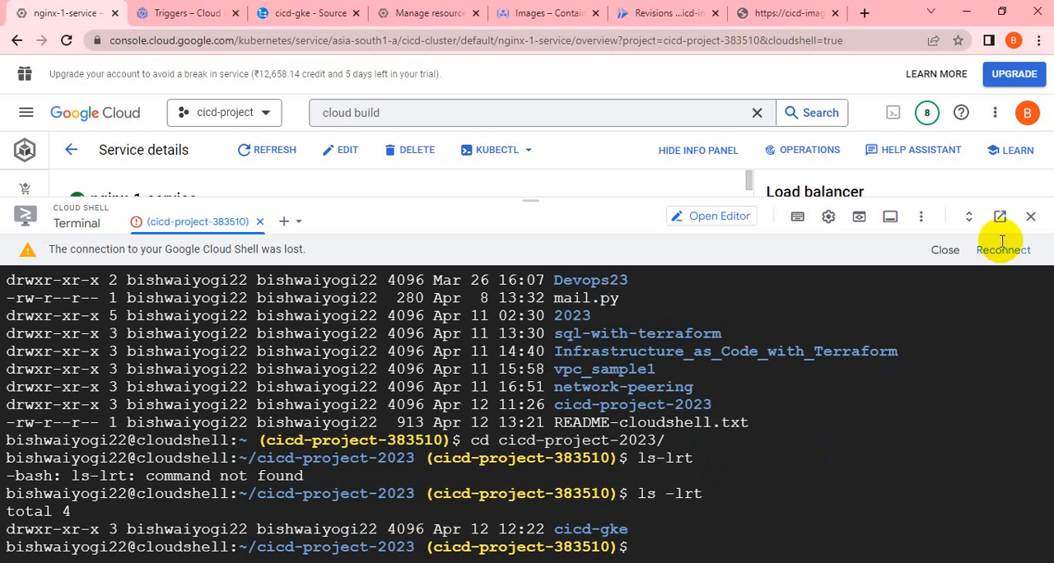
{"action": "left_click", "coordinate": [992, 268]}
{"action": "left_click", "coordinate": [994, 256]}
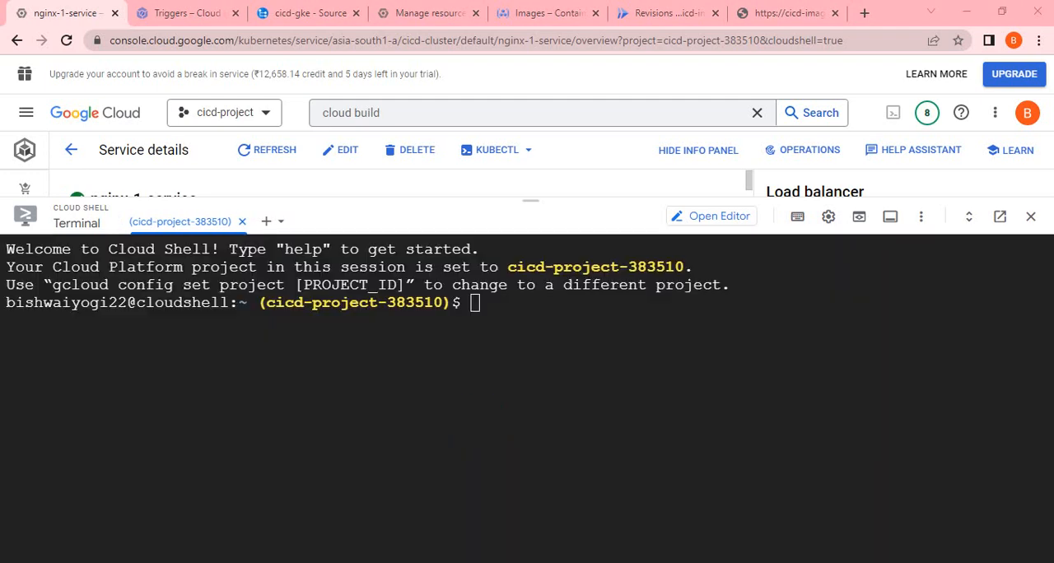
Change to the cicd-project-2023 directory in Cloud Shell and list its contents with ls -lrt.
{"action": "left_click", "coordinate": [482, 418]}
{"action": "type", "text": "cd"}
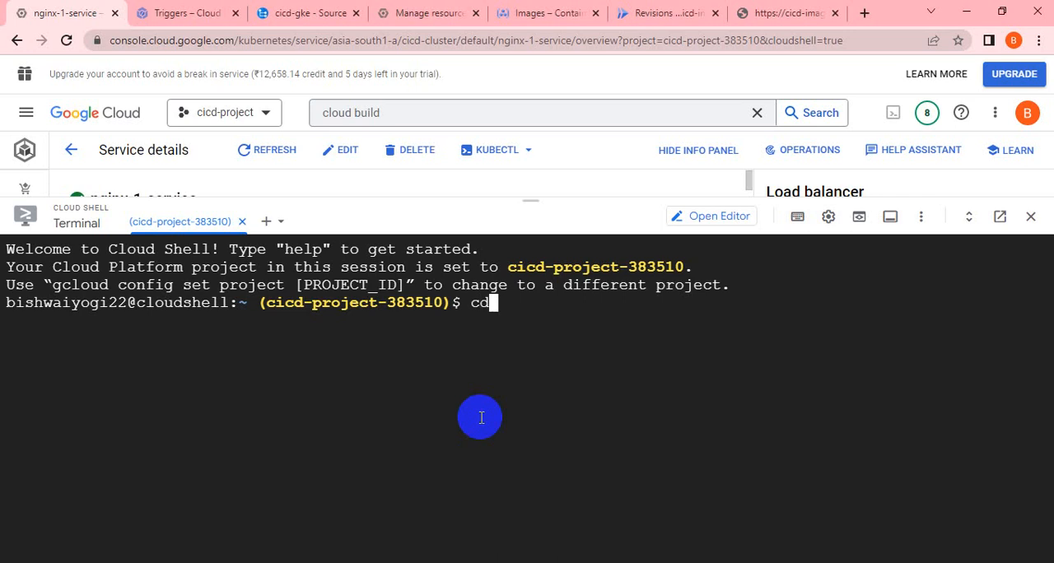
{"action": "type", "text": " cicd-project-2023/"}
{"action": "key", "text": "Return"}
{"action": "type", "text": "ls "}
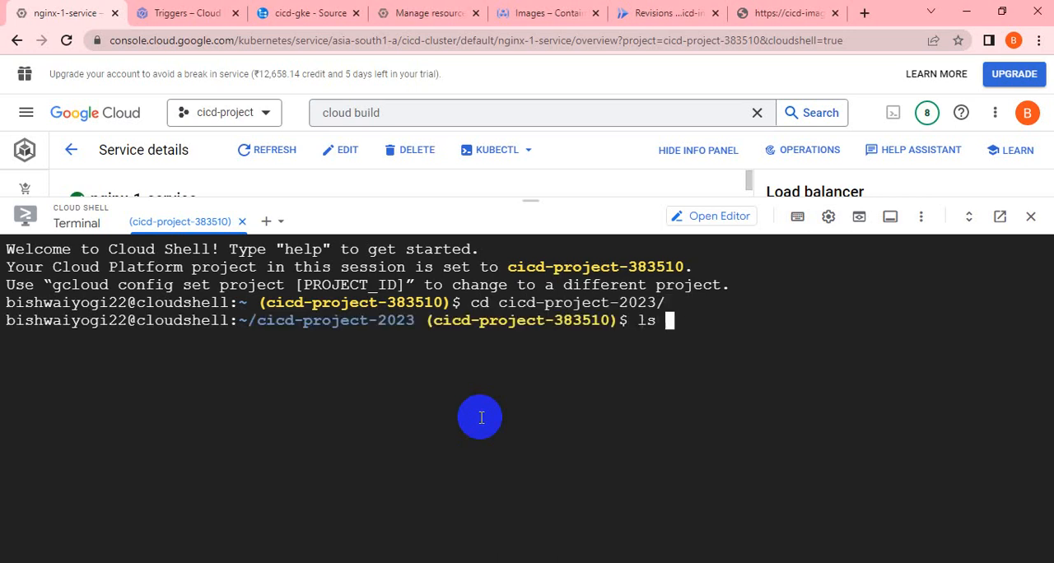
{"action": "type", "text": "-lrt"}
{"action": "key", "text": "Return"}
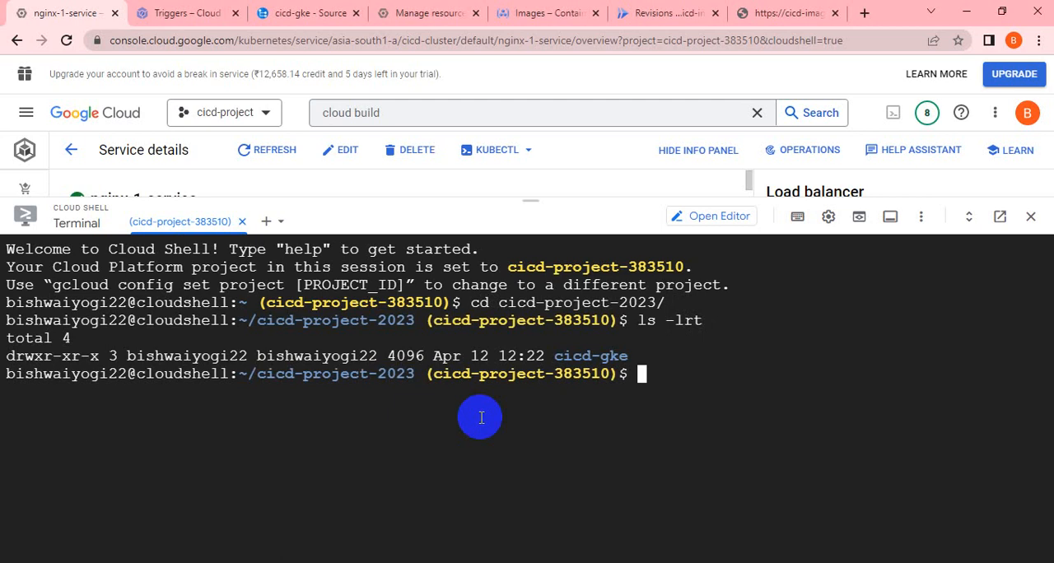
Change into the cicd-gke directory and list its files with ls -lrt.
{"action": "type", "text": "vi"}
{"action": "key", "text": "BackSpace"}
{"action": "key", "text": "BackSpace"}
{"action": "key", "text": "BackSpace"}
{"action": "type", "text": "cd ci"}
{"action": "key", "text": "Tab"}
{"action": "key", "text": "Return"}
{"action": "type", "text": "ls -lrt"}
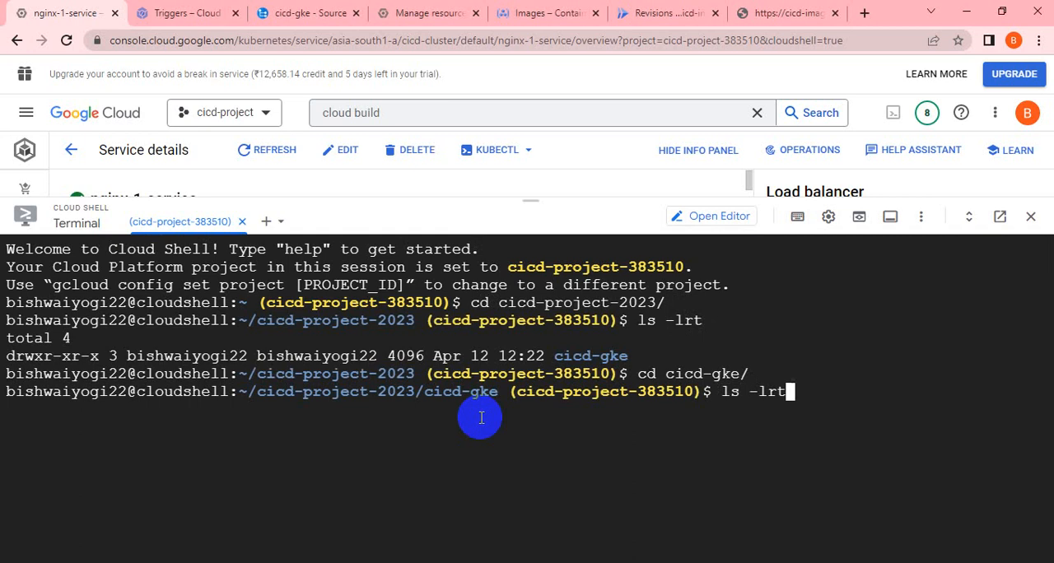
{"action": "key", "text": "Return"}
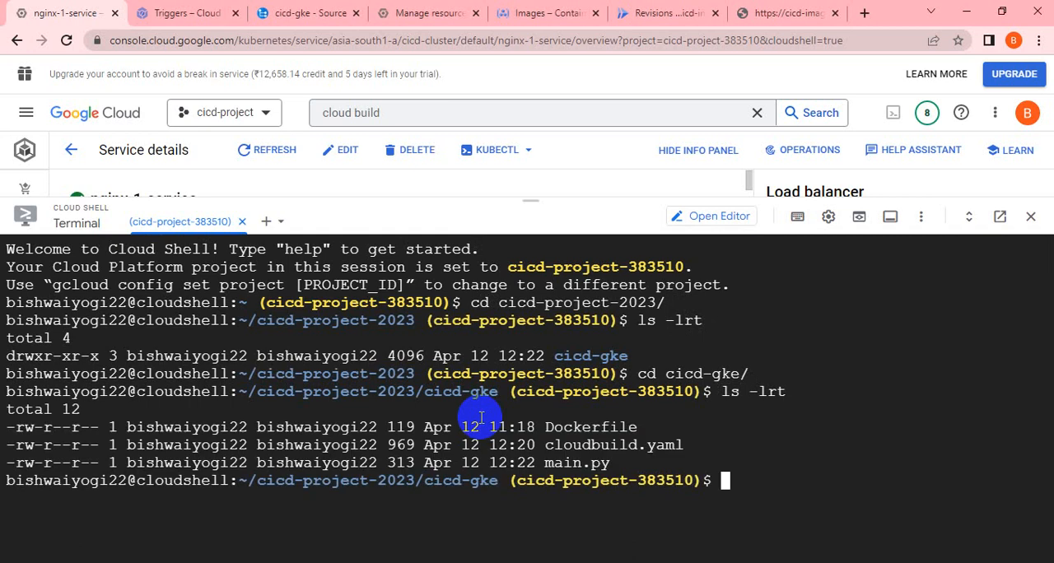
Open cloudbuild.yaml in vi, review its kubectl deployment step, and quit the editor without making changes.
{"action": "type", "text": "vi cl"}
{"action": "key", "text": "Tab"}
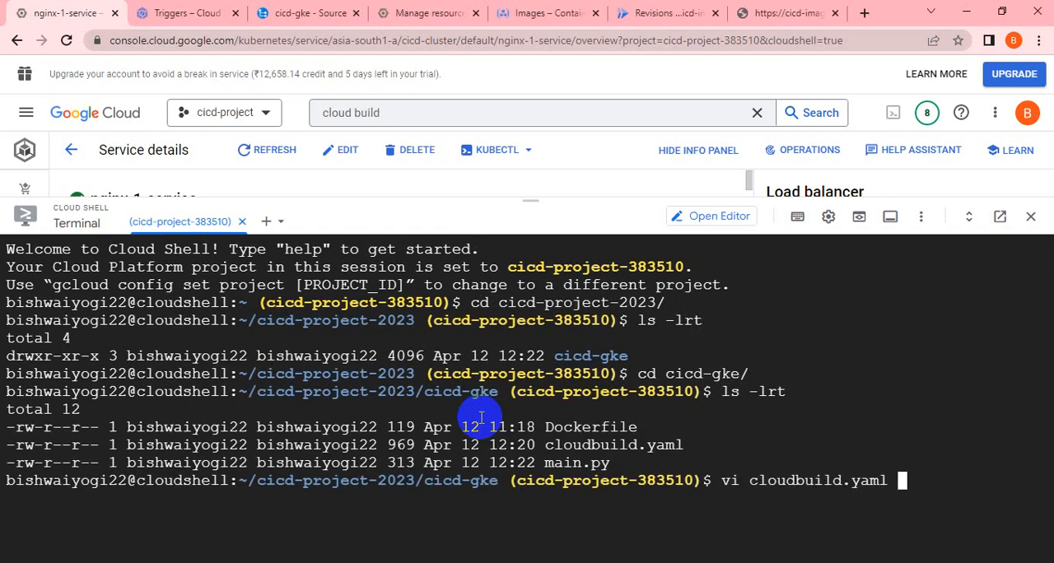
{"action": "key", "text": "Return"}
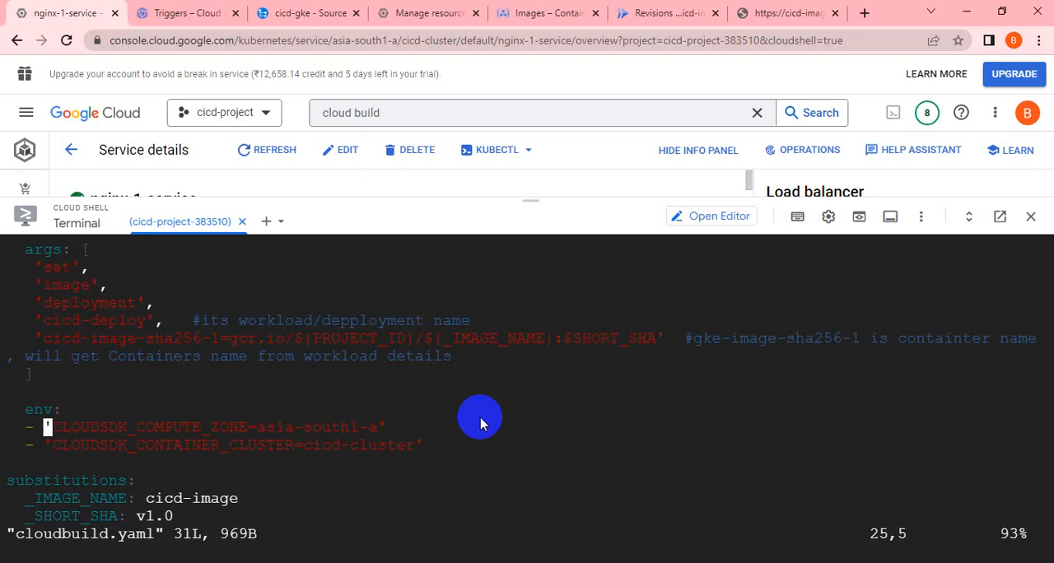
{"action": "key", "text": "Up"}
{"action": "key", "text": "Up"}
{"action": "key", "text": "Up"}
{"action": "key", "text": "Up"}
{"action": "key", "text": "Up"}
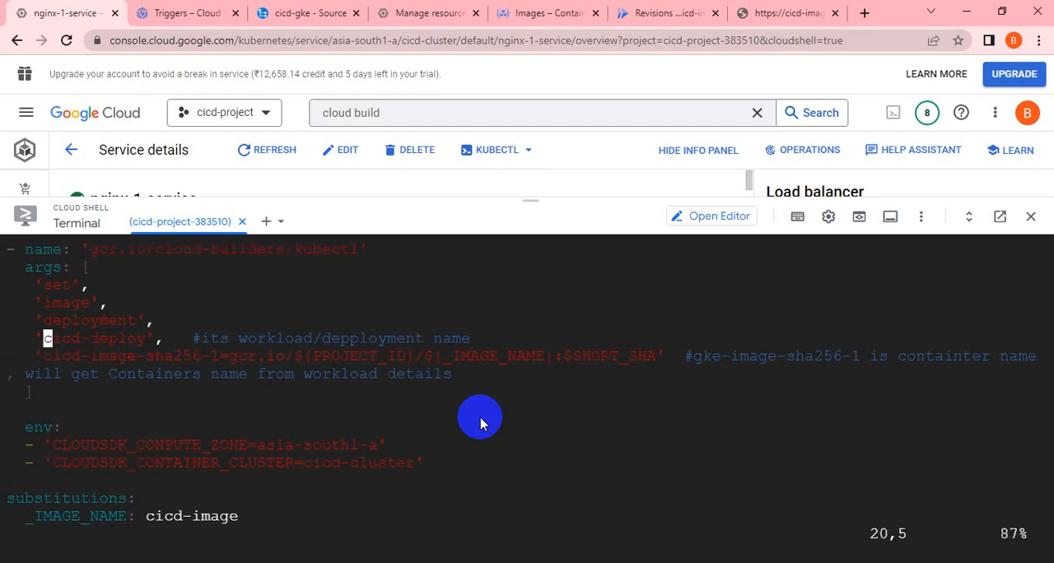
{"action": "key", "text": "Up"}
{"action": "key", "text": "Up"}
{"action": "key", "text": "Up"}
{"action": "key", "text": "Up"}
{"action": "key", "text": "Up"}
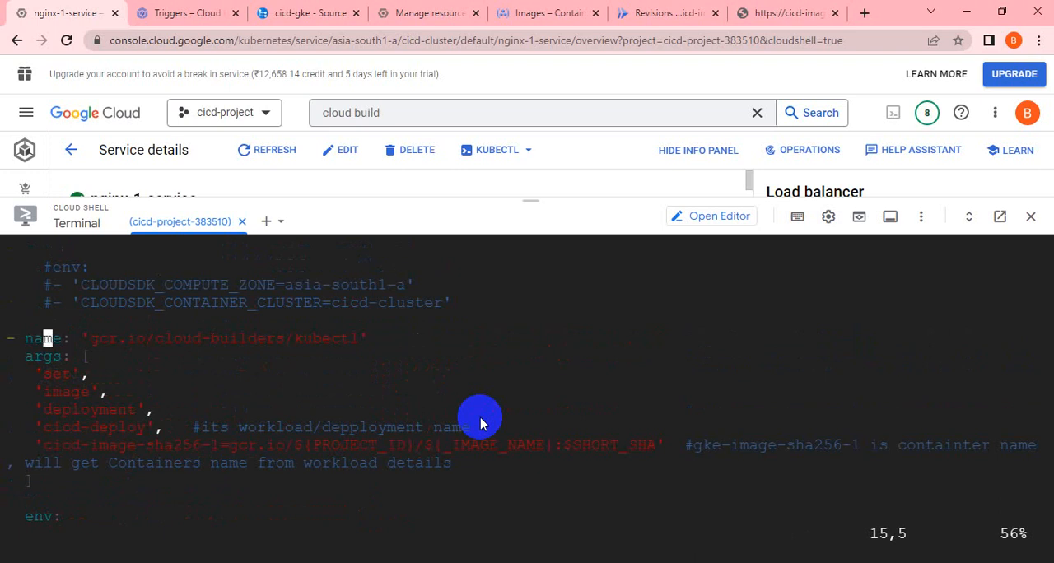
{"action": "type", "text": ":q"}
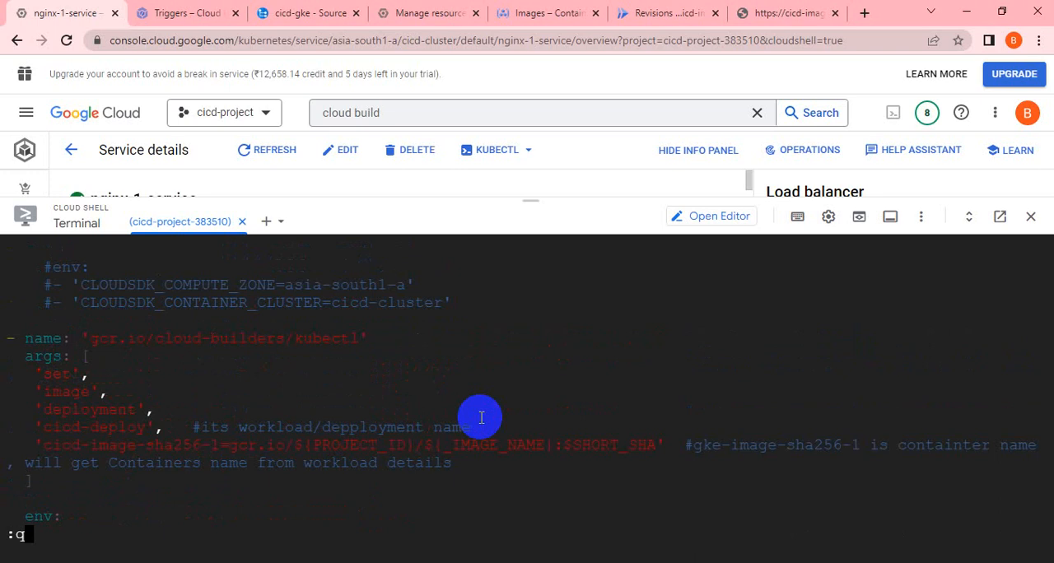
{"action": "key", "text": "Return"}
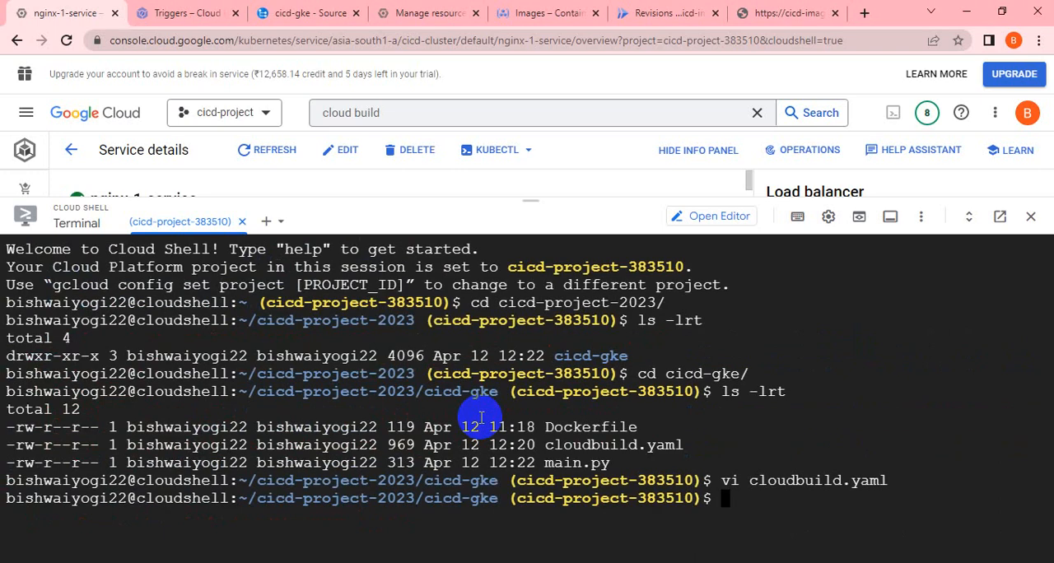
Try to copy cloudbuild.yaml two directories up as a backup with the command cp ../../cloudbuild.yaml.org.
{"action": "type", "text": "cp ../../"}
{"action": "key", "text": "Tab"}
{"action": "key", "text": "Tab"}
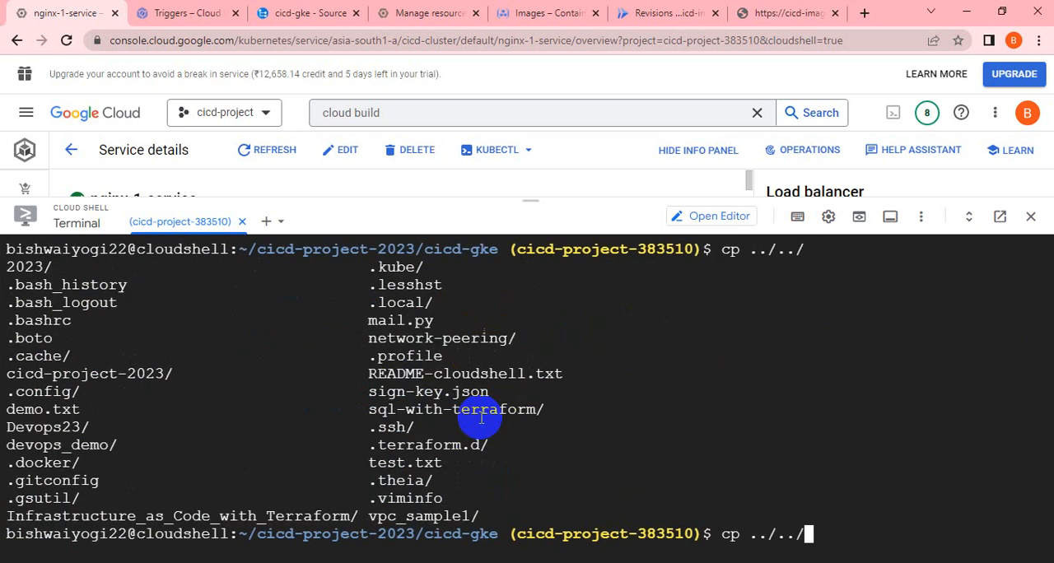
{"action": "type", "text": "cloud"}
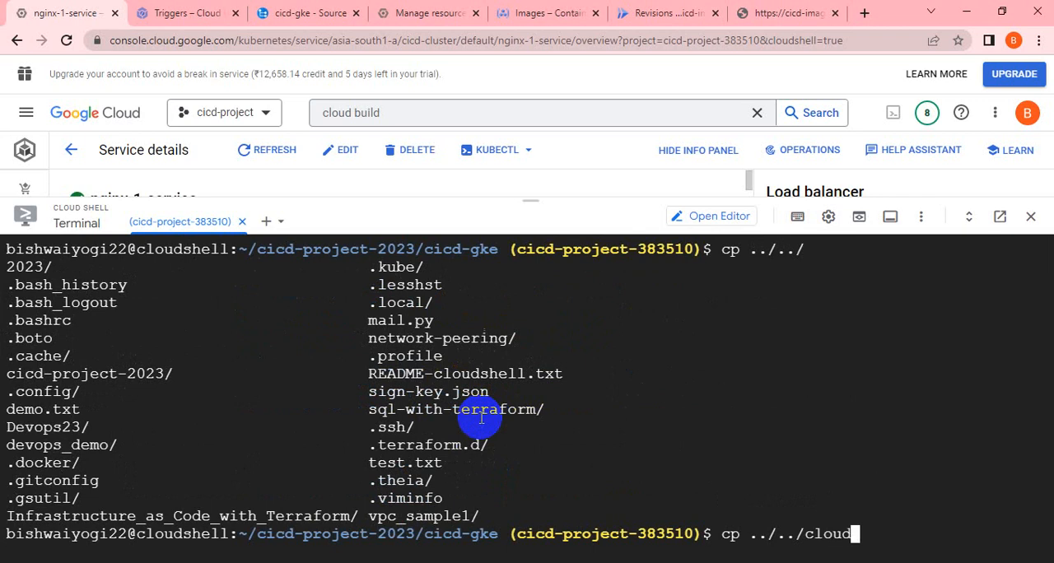
{"action": "type", "text": "buil"}
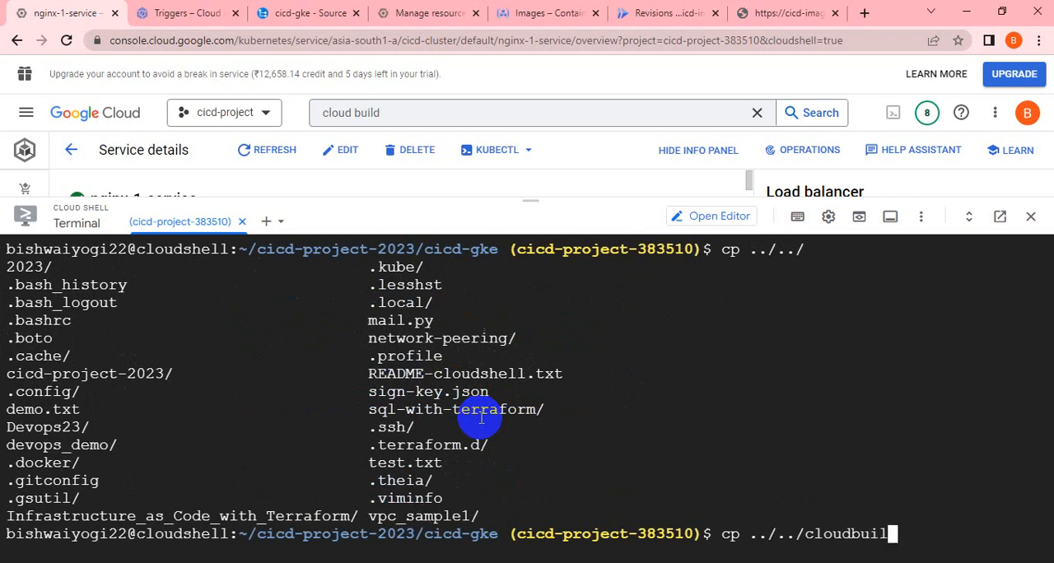
{"action": "type", "text": "d.yaml"}
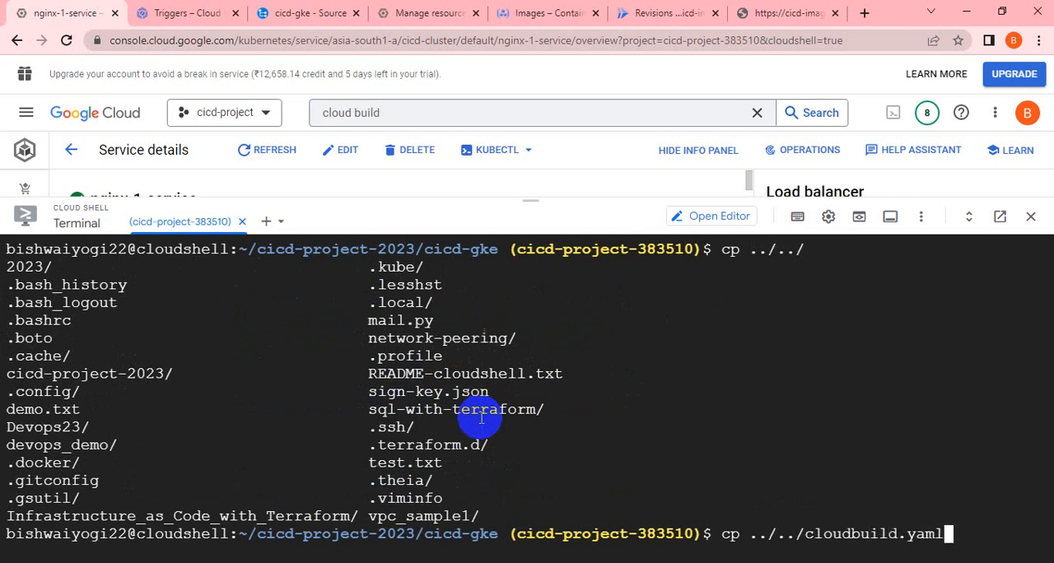
{"action": "type", "text": ".org"}
{"action": "key", "text": "Return"}
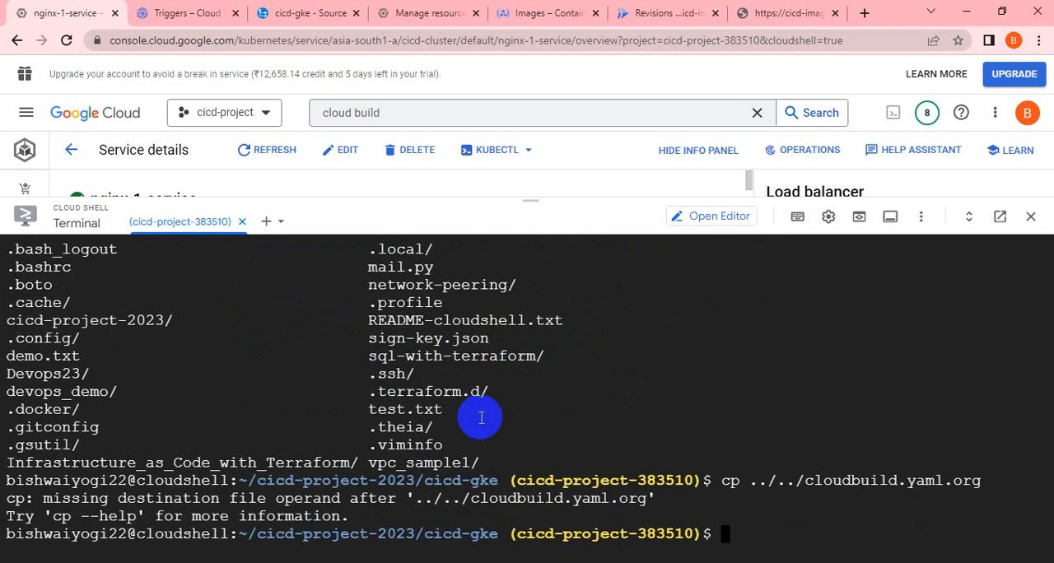
Open cloudbuild.yaml in vi and delete the commented-out env and compute zone lines below the docker push step.
{"action": "type", "text": "vi cloudbuild.yaml"}
{"action": "key", "text": "Return"}
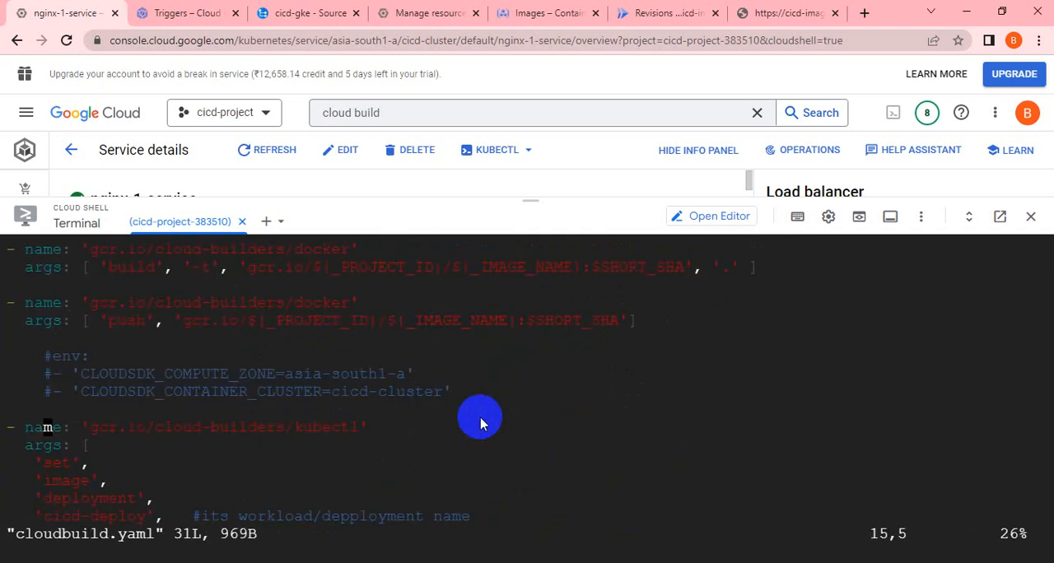
{"action": "key", "text": "Up"}
{"action": "key", "text": "Up"}
{"action": "key", "text": "Up"}
{"action": "key", "text": "Up"}
{"action": "key", "text": "d"}
{"action": "key", "text": "d"}
Delete the commented-out container cluster line and the whole kubectl step, including its args and env entries.
{"action": "key", "text": "d"}
{"action": "key", "text": "d"}
{"action": "key", "text": "d"}
{"action": "key", "text": "d"}
{"action": "key", "text": "d"}
{"action": "key", "text": "d"}
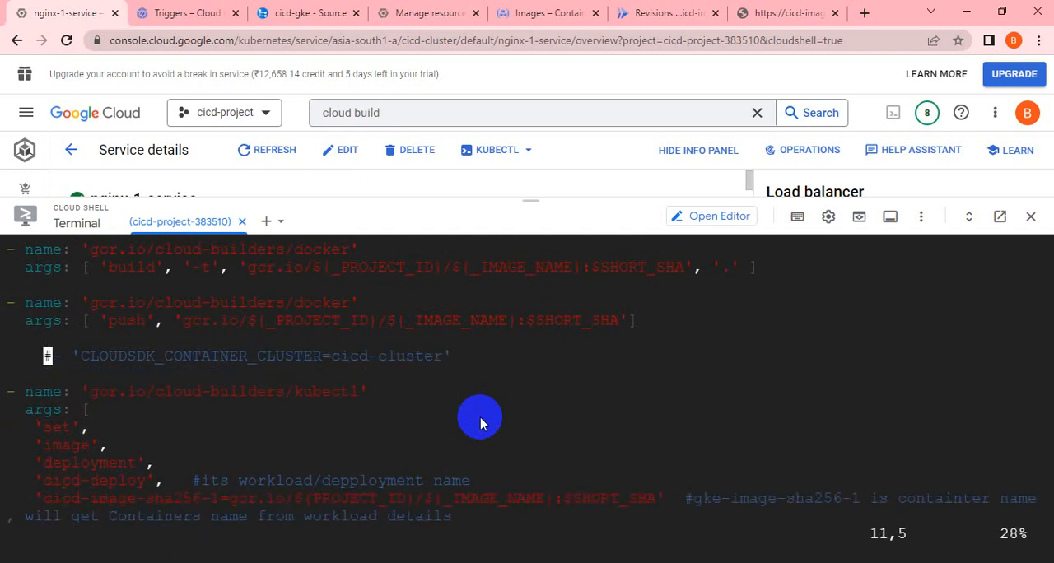
{"action": "key", "text": "d"}
{"action": "key", "text": "d"}
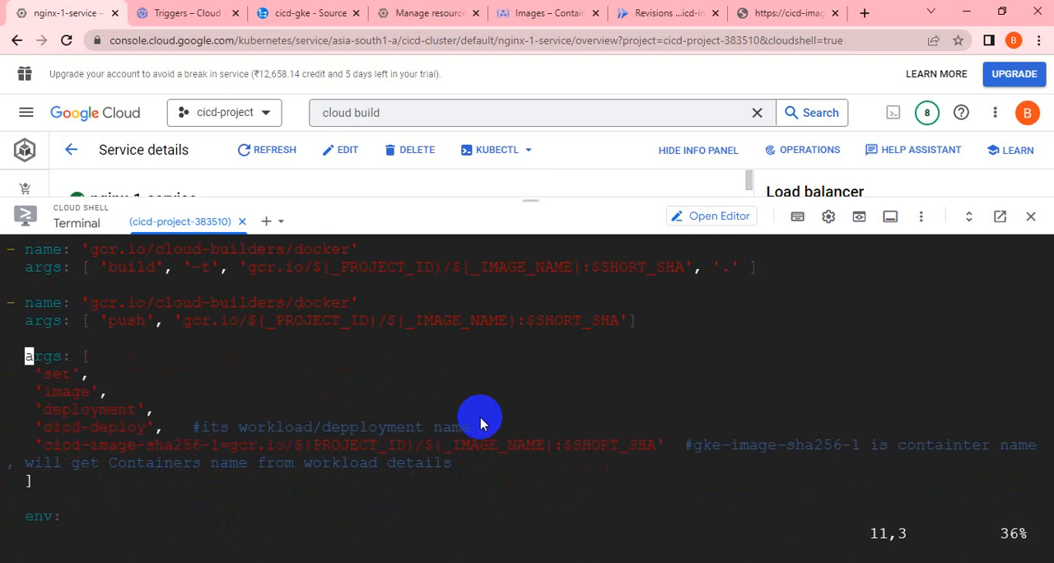
{"action": "key", "text": "d"}
{"action": "key", "text": "d"}
{"action": "key", "text": "d"}
{"action": "key", "text": "d"}
{"action": "key", "text": "d"}
{"action": "key", "text": "d"}
{"action": "key", "text": "d"}
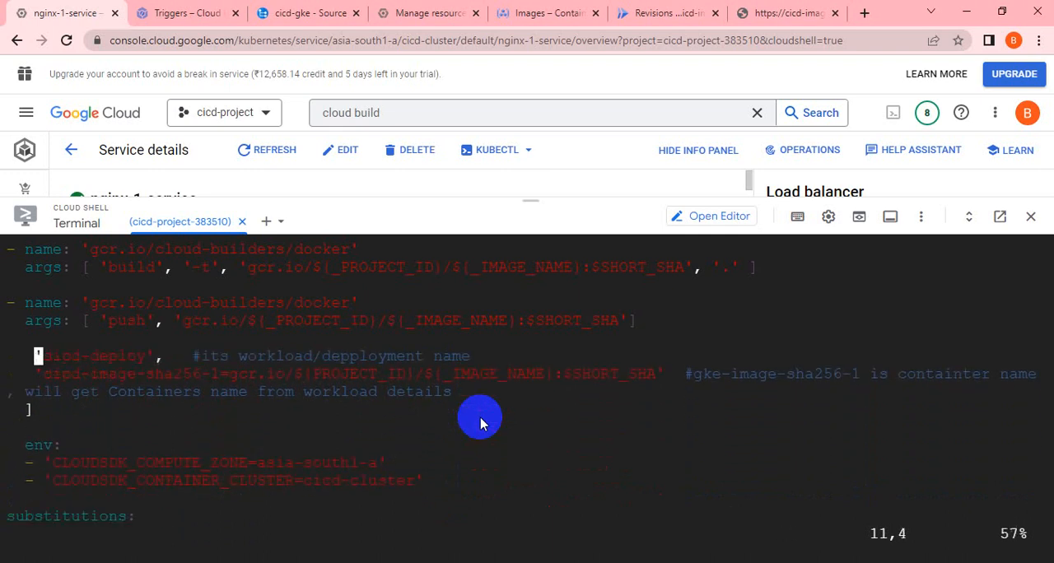
{"action": "key", "text": "d"}
{"action": "key", "text": "d"}
{"action": "key", "text": "d"}
{"action": "key", "text": "d"}
{"action": "key", "text": "d"}
{"action": "key", "text": "d"}
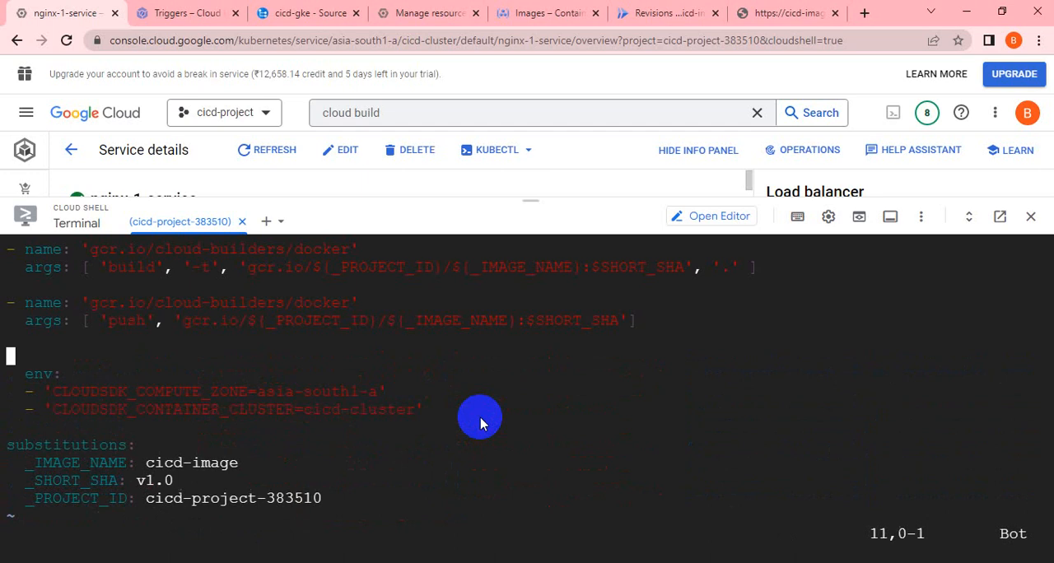
{"action": "key", "text": "d"}
{"action": "key", "text": "d"}
{"action": "key", "text": "d"}
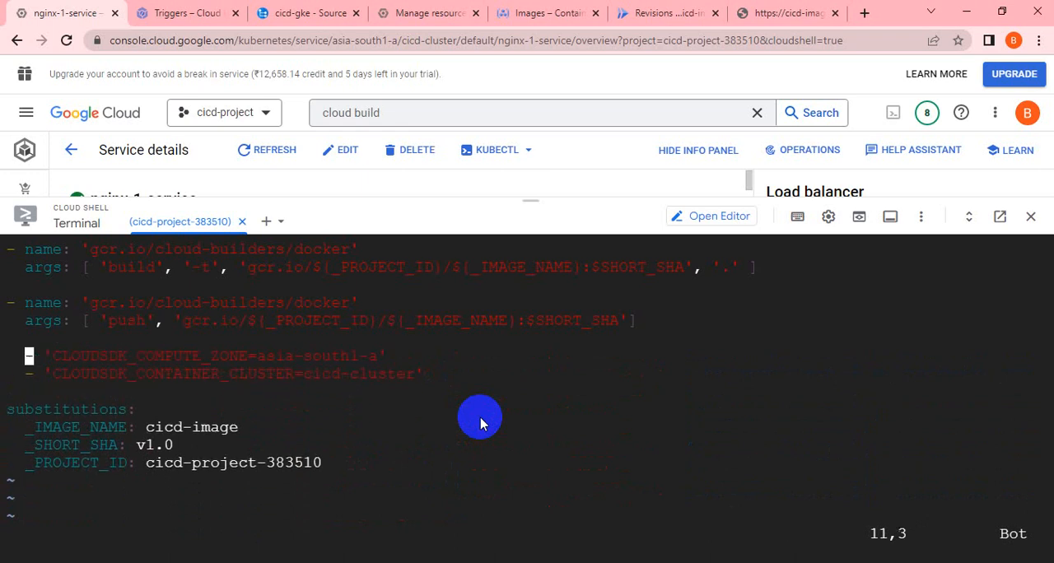
Delete the old substitutions block with its image name, short SHA and project ID entries.
{"action": "key", "text": "d"}
{"action": "key", "text": "d"}
{"action": "key", "text": "d"}
{"action": "key", "text": "d"}
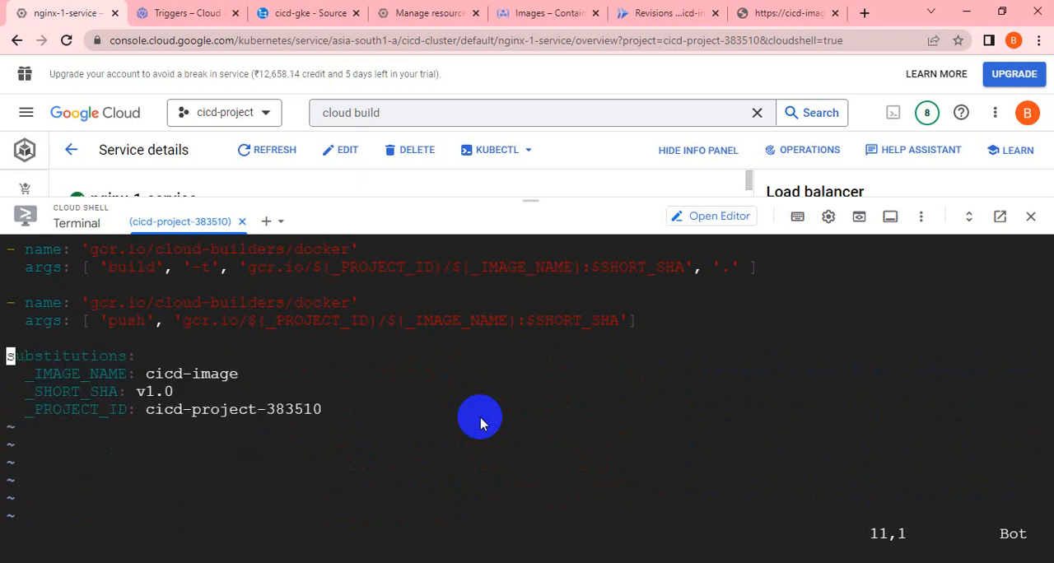
{"action": "key", "text": "d"}
{"action": "key", "text": "d"}
{"action": "key", "text": "d"}
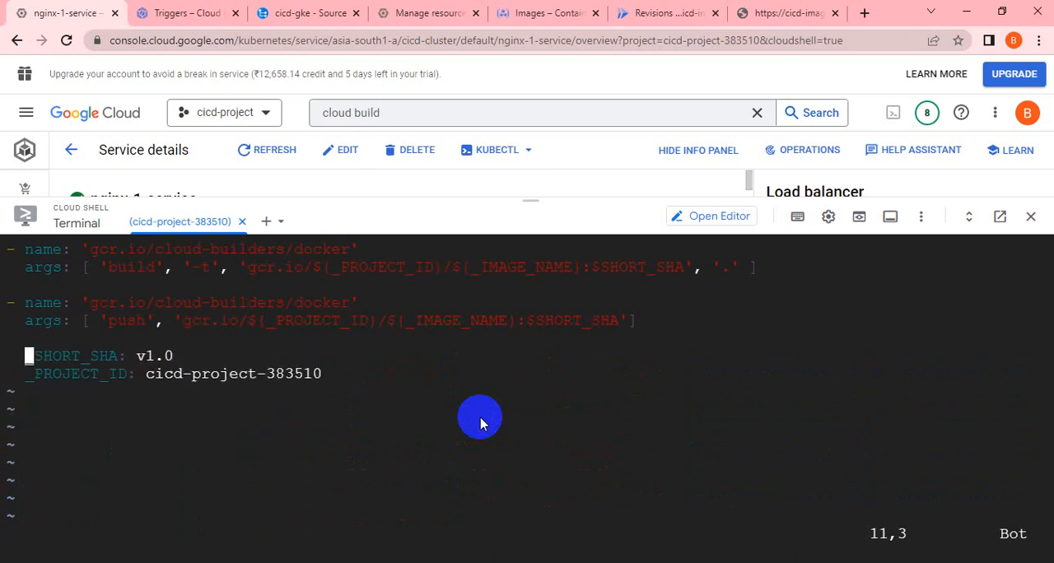
{"action": "key", "text": "d"}
{"action": "key", "text": "d"}
{"action": "key", "text": "d"}
{"action": "key", "text": "d"}
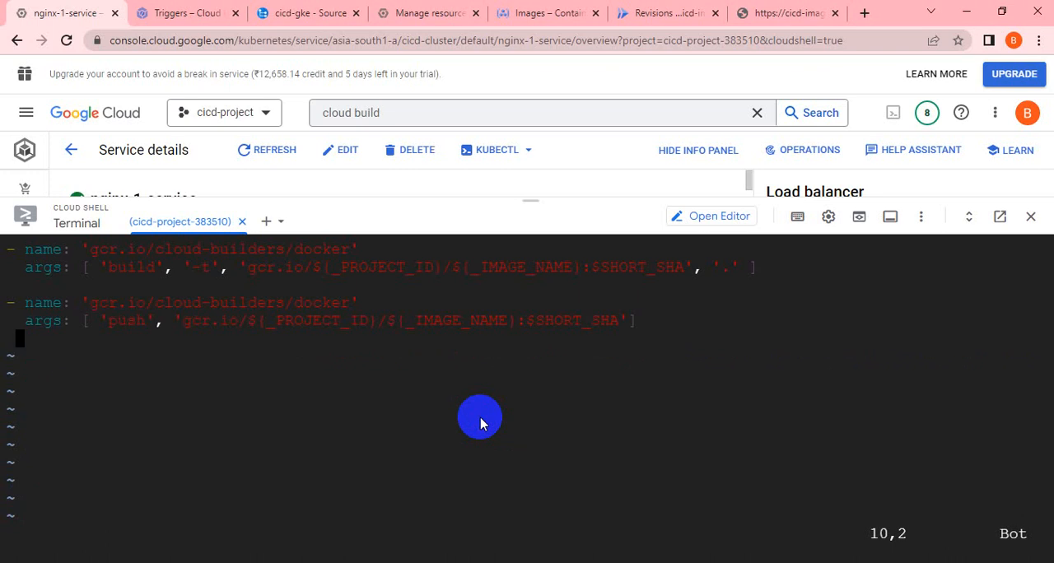
Switch to Notepad++ and copy the block from "# Deploy container image to Cloud Run" through the substitutions ending with _REGION: asia-south1.
{"action": "key", "text": "alt+Tab"}
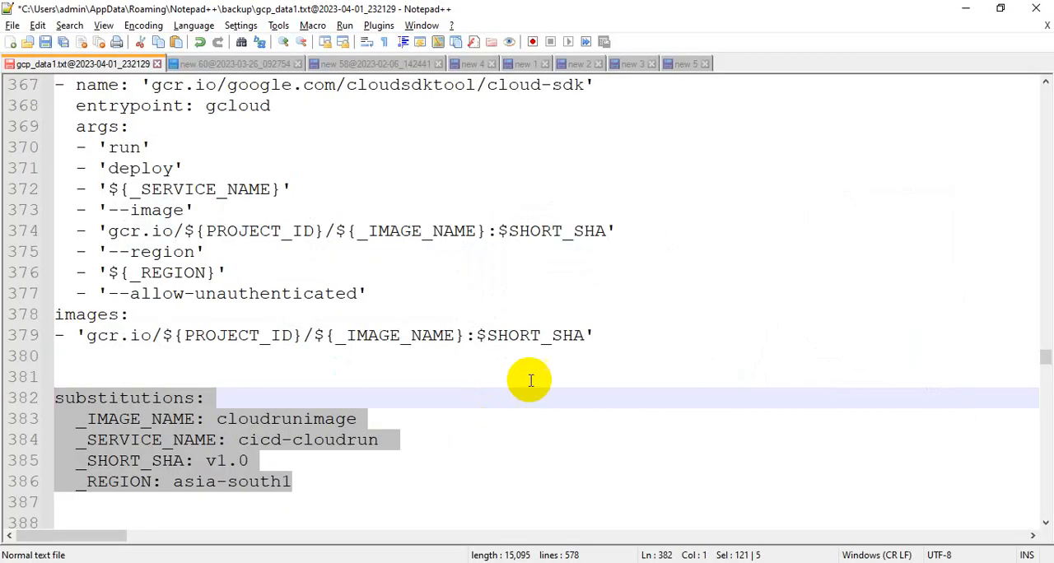
{"action": "left_click", "coordinate": [398, 482]}
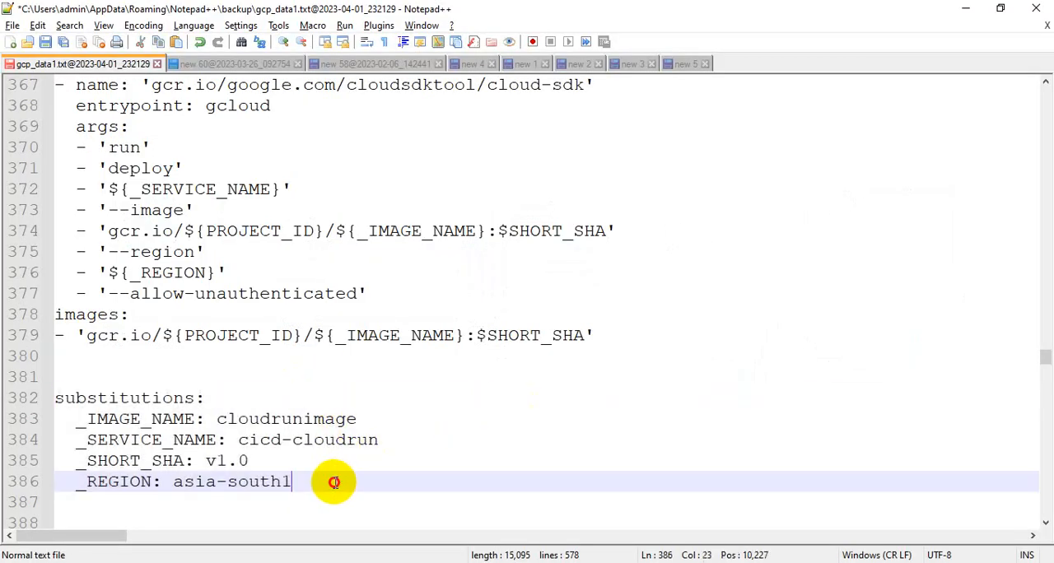
{"action": "left_click_drag", "start_coordinate": [327, 481], "coordinate": [41, 85]}
{"action": "scroll", "coordinate": [553, 370], "scroll_direction": "up", "scroll_amount": 1}
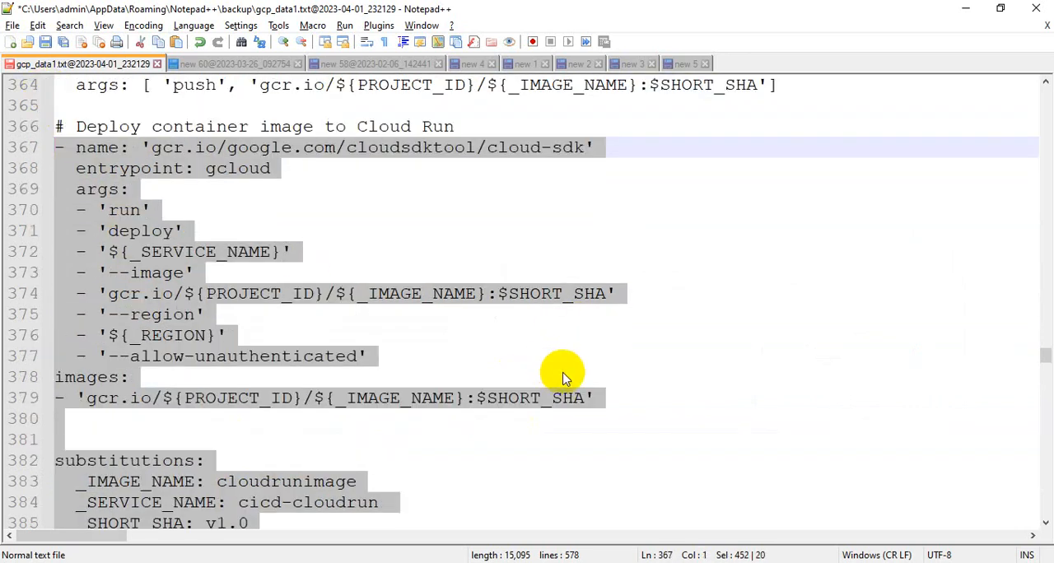
{"action": "key", "text": "shift+Up"}
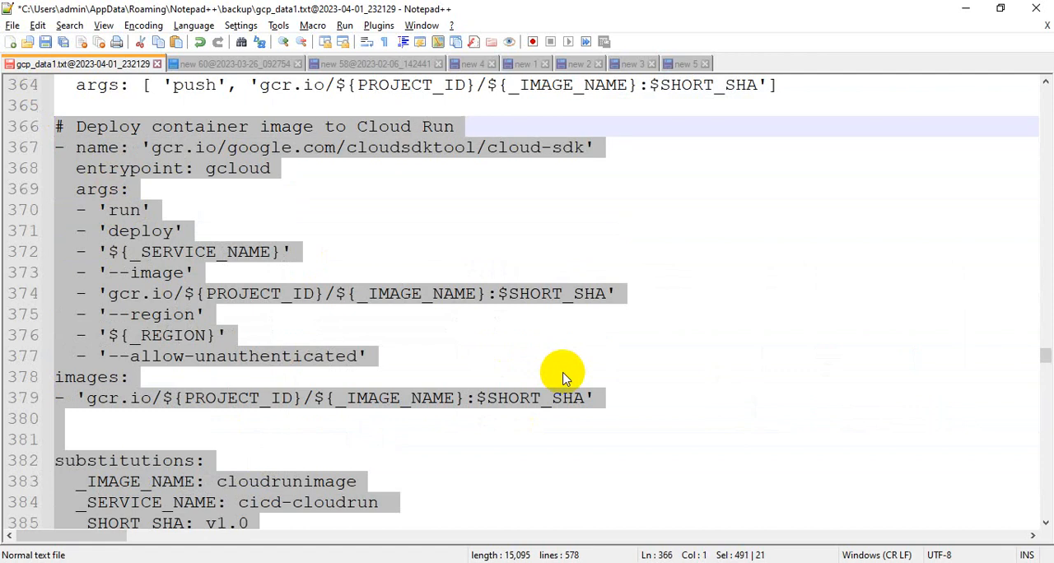
Switch back to Cloud Shell and paste the Cloud Run deploy, images and substitutions block below the docker push step in cloudbuild.yaml.
{"action": "key", "text": "alt+Tab"}
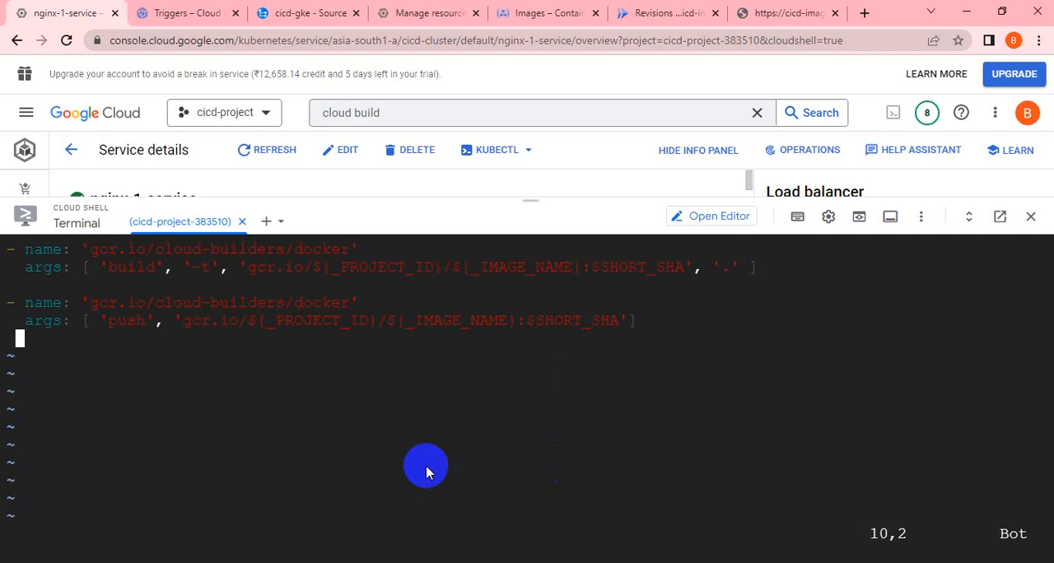
{"action": "key", "text": "i"}
{"action": "key", "text": "BackSpace"}
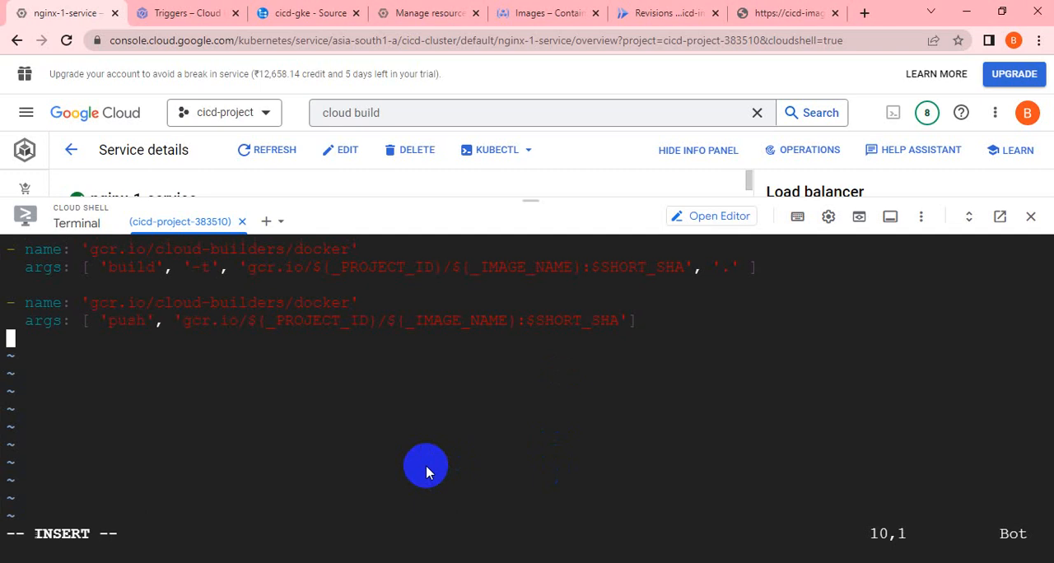
{"action": "key", "text": "ctrl+v"}
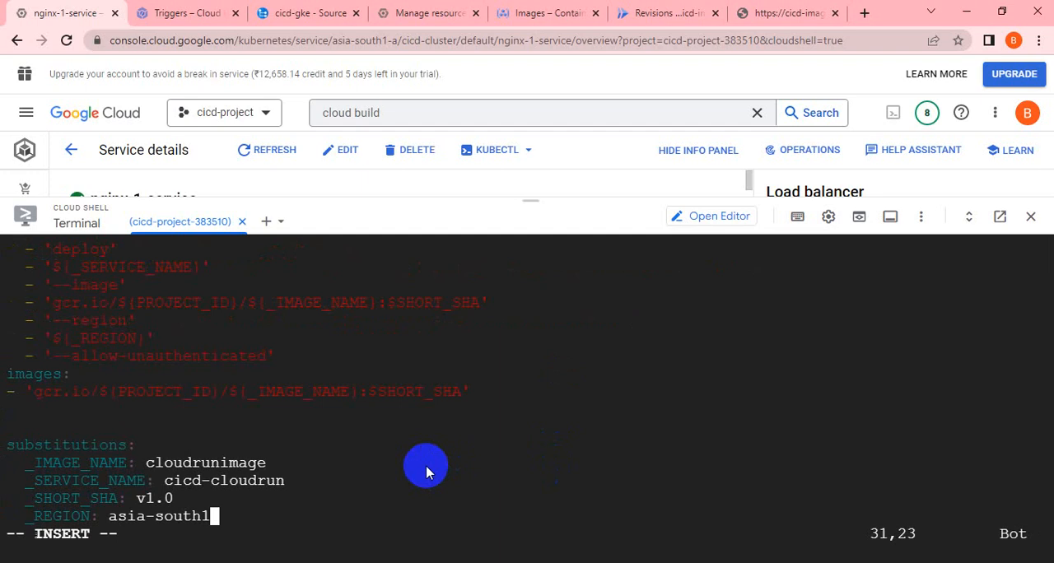
Switch to Notepad++ and copy the _SERVICE_NAME value gke-image from the new 3 file's substitutions.
{"action": "key", "text": "Up"}
{"action": "key", "text": "Up"}
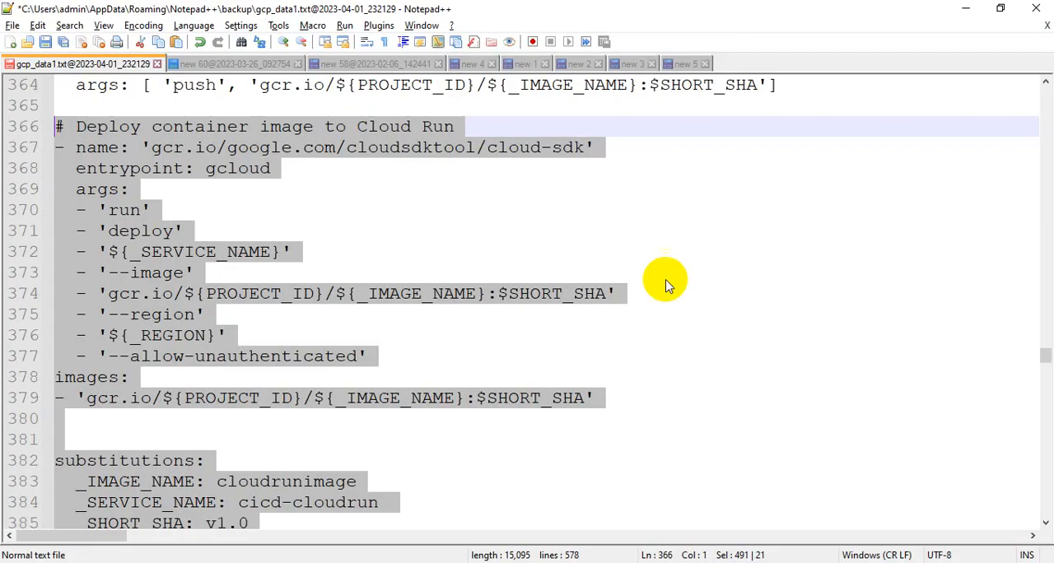
{"action": "left_click", "coordinate": [683, 63]}
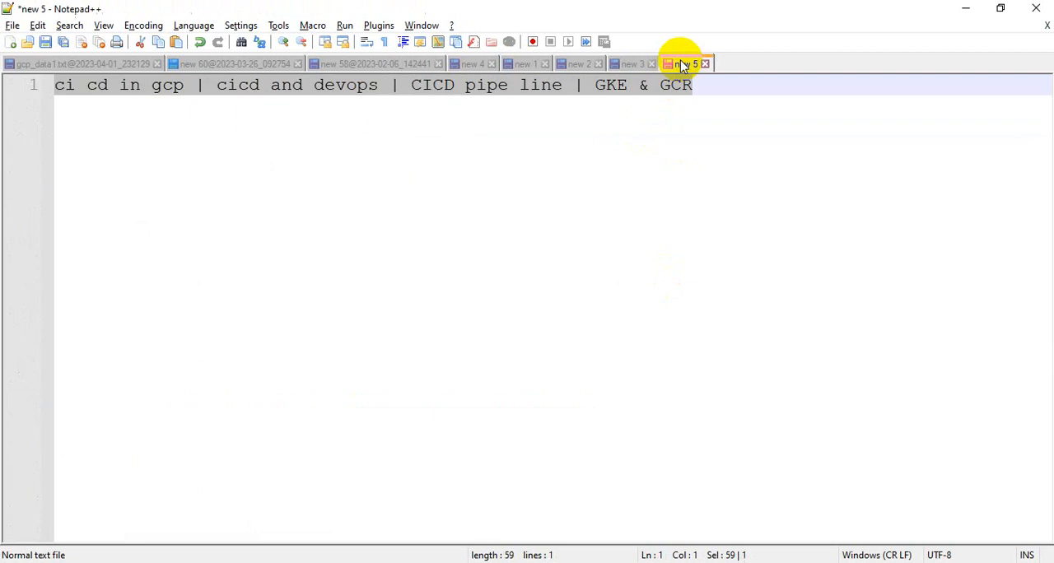
{"action": "left_click", "coordinate": [630, 63]}
{"action": "scroll", "coordinate": [437, 472], "scroll_direction": "down", "scroll_amount": 1}
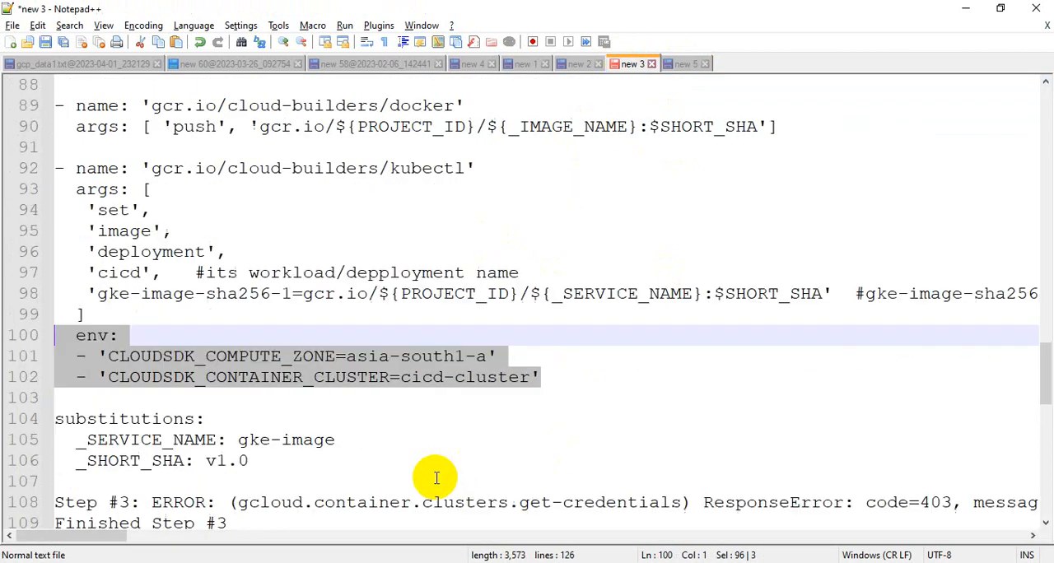
{"action": "left_click_drag", "start_coordinate": [334, 440], "coordinate": [237, 440]}
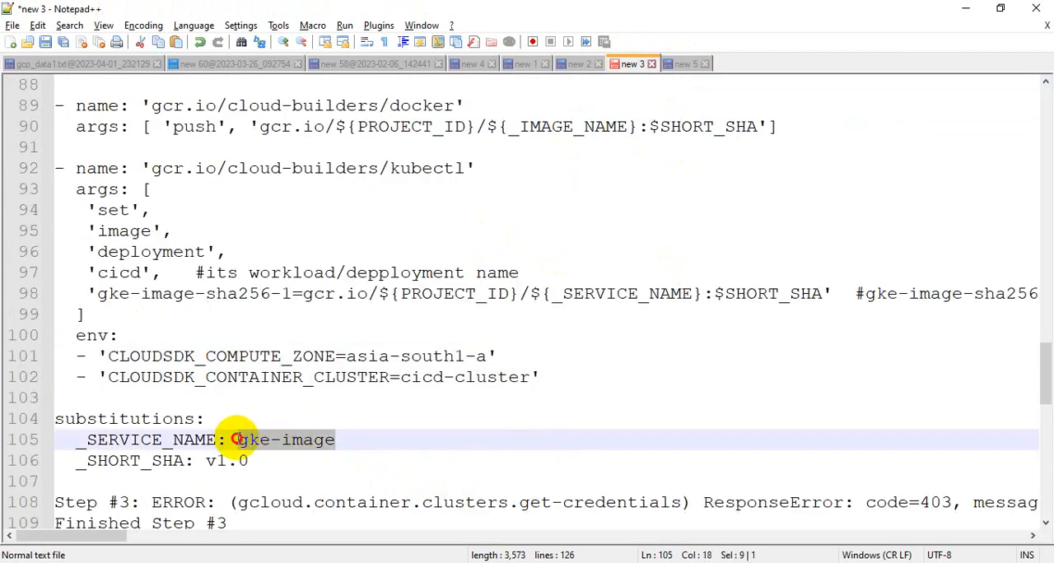
{"action": "right_click", "coordinate": [260, 443]}
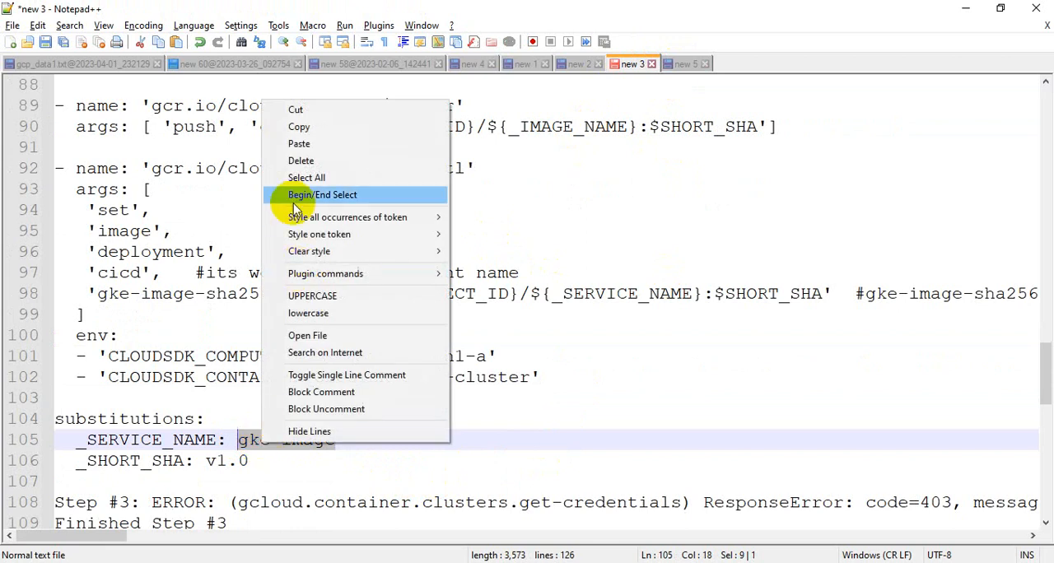
{"action": "left_click", "coordinate": [297, 128]}
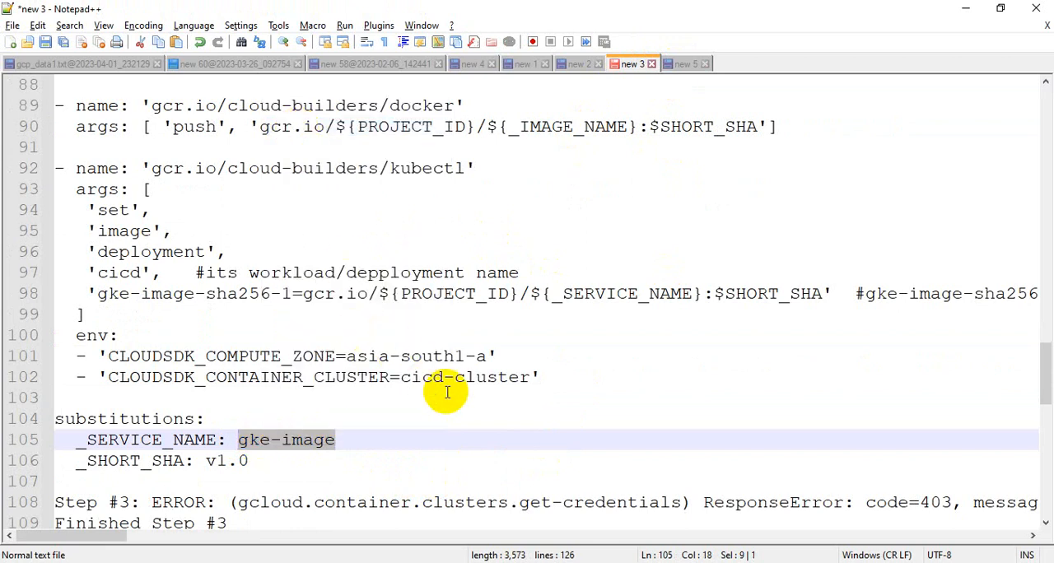
Return to cloudbuild.yaml in Cloud Shell and replace the _IMAGE_NAME substitution value with gke-image.
{"action": "key", "text": "alt+Tab"}
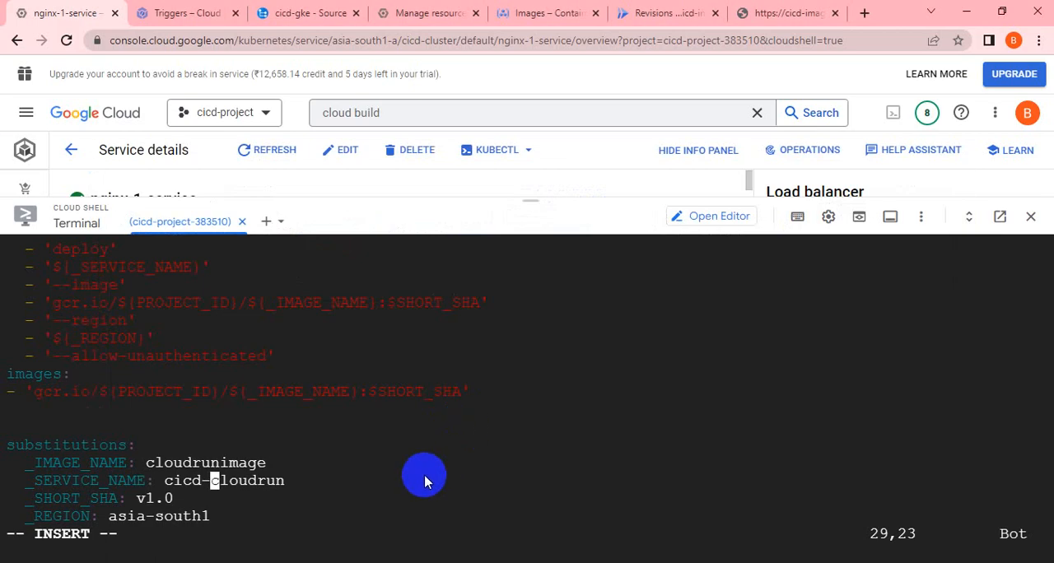
{"action": "key", "text": "Up"}
{"action": "key", "text": "Right"}
{"action": "key", "text": "Right"}
{"action": "key", "text": "Right"}
{"action": "key", "text": "Right"}
{"action": "key", "text": "Right"}
{"action": "key", "text": "Right"}
{"action": "key", "text": "BackSpace"}
{"action": "key", "text": "BackSpace"}
{"action": "key", "text": "BackSpace"}
{"action": "key", "text": "BackSpace"}
{"action": "key", "text": "BackSpace"}
{"action": "key", "text": "BackSpace"}
{"action": "key", "text": "BackSpace"}
{"action": "key", "text": "BackSpace"}
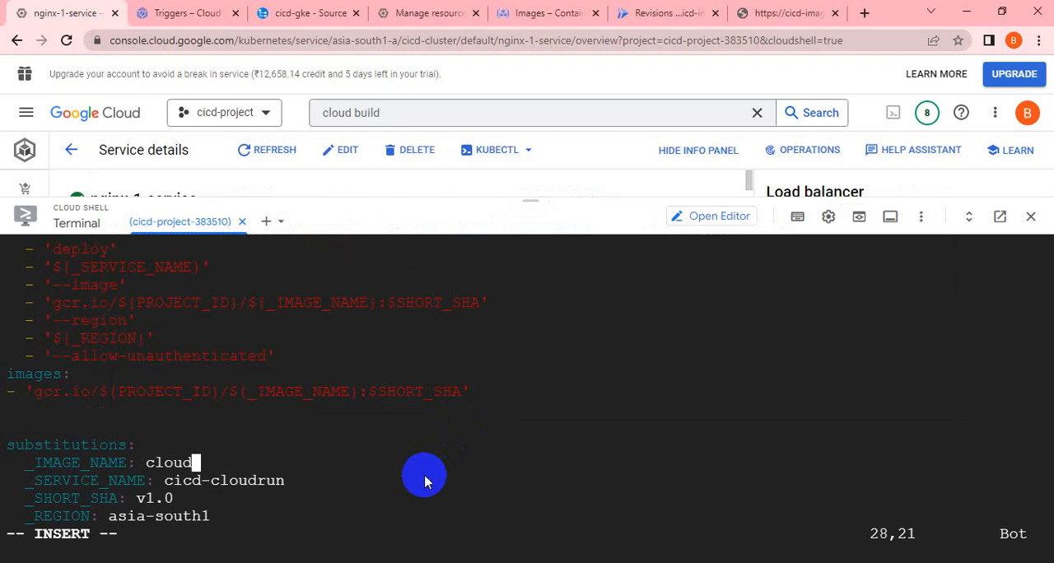
{"action": "key", "text": "BackSpace"}
{"action": "key", "text": "BackSpace"}
{"action": "key", "text": "BackSpace"}
{"action": "key", "text": "BackSpace"}
{"action": "key", "text": "BackSpace"}
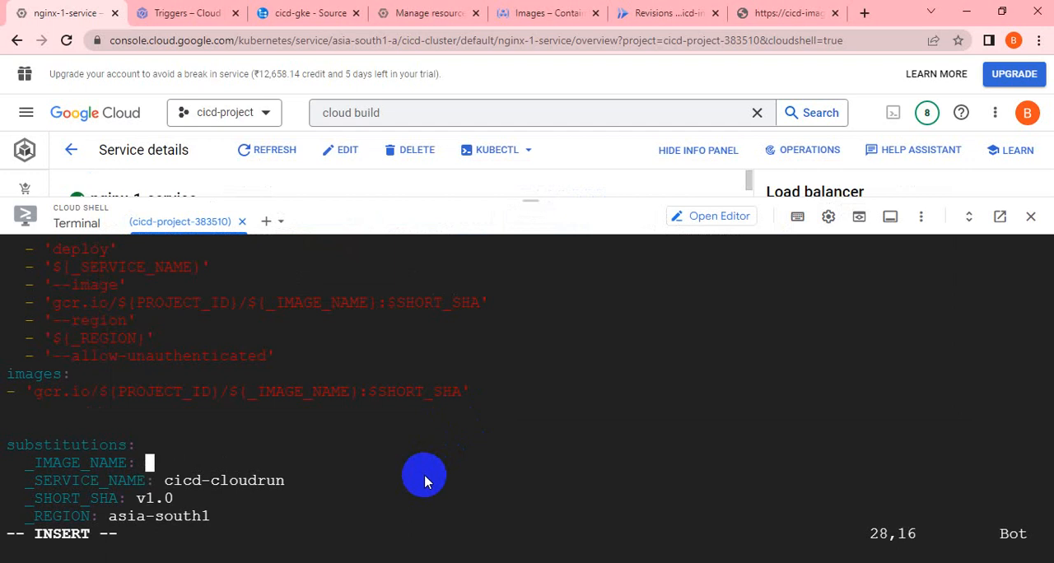
{"action": "key", "text": "ctrl+v"}
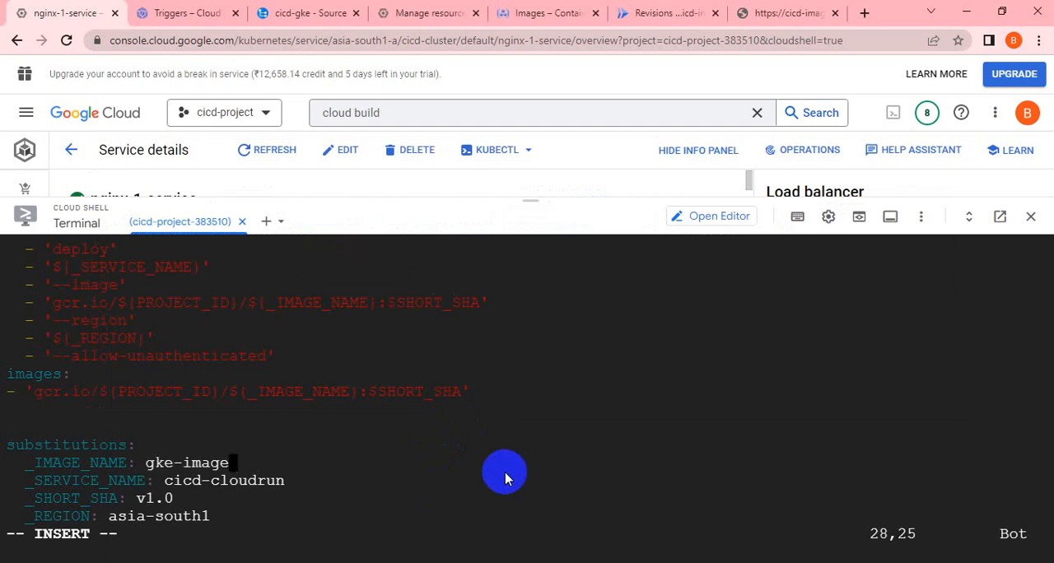
Look over the pasted build configuration and open the project's image repository list in Container Registry.
{"action": "scroll", "coordinate": [514, 474], "scroll_direction": "up", "scroll_amount": 1}
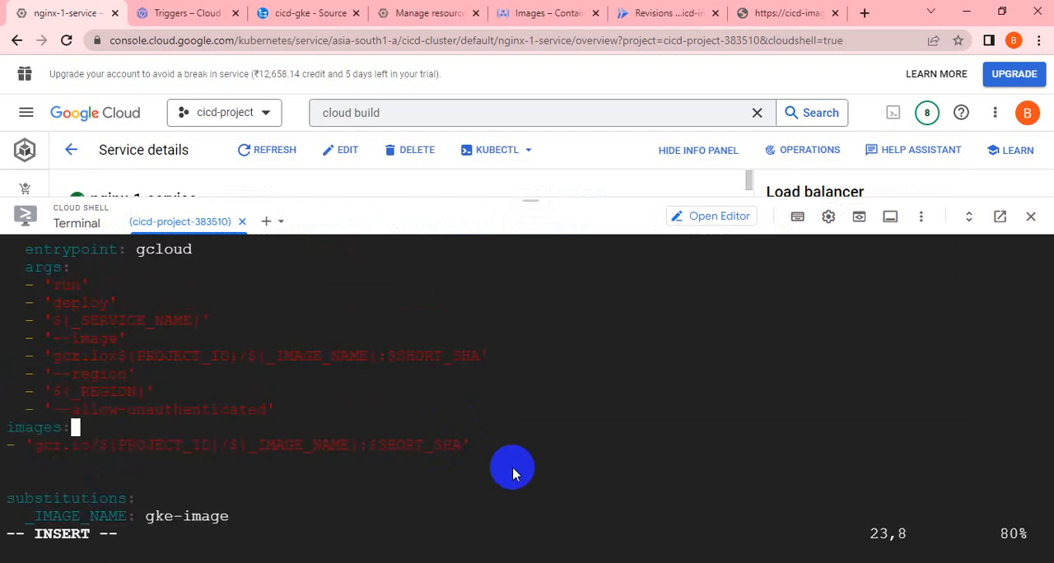
{"action": "scroll", "coordinate": [512, 467], "scroll_direction": "down", "scroll_amount": 1}
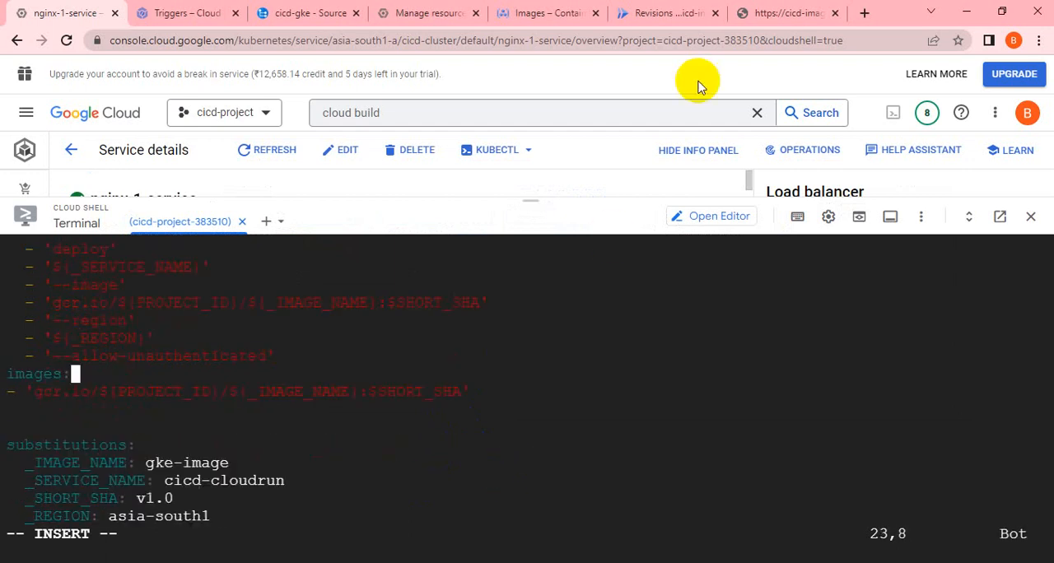
{"action": "left_click", "coordinate": [540, 13]}
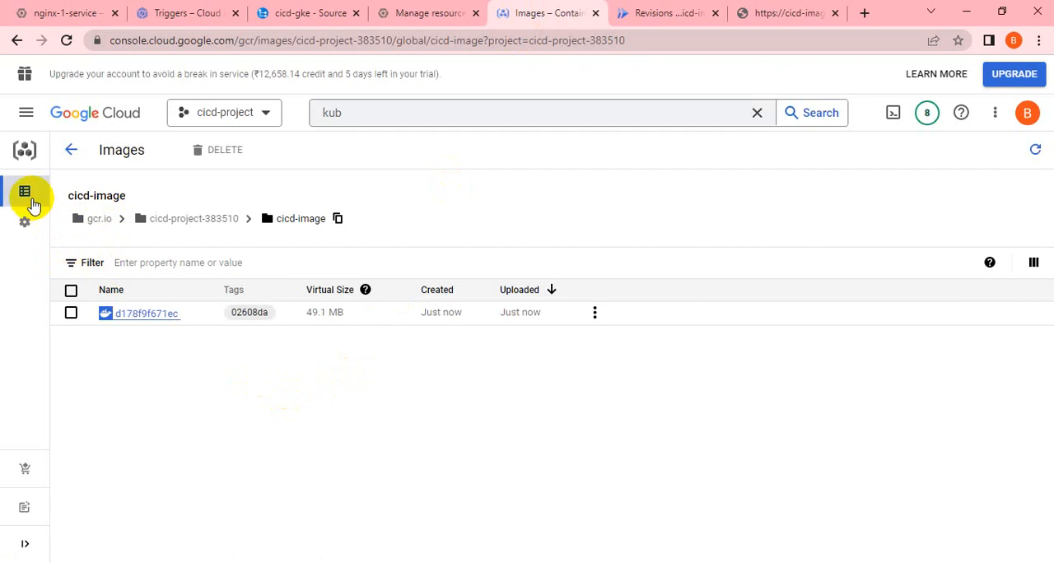
{"action": "left_click", "coordinate": [60, 195]}
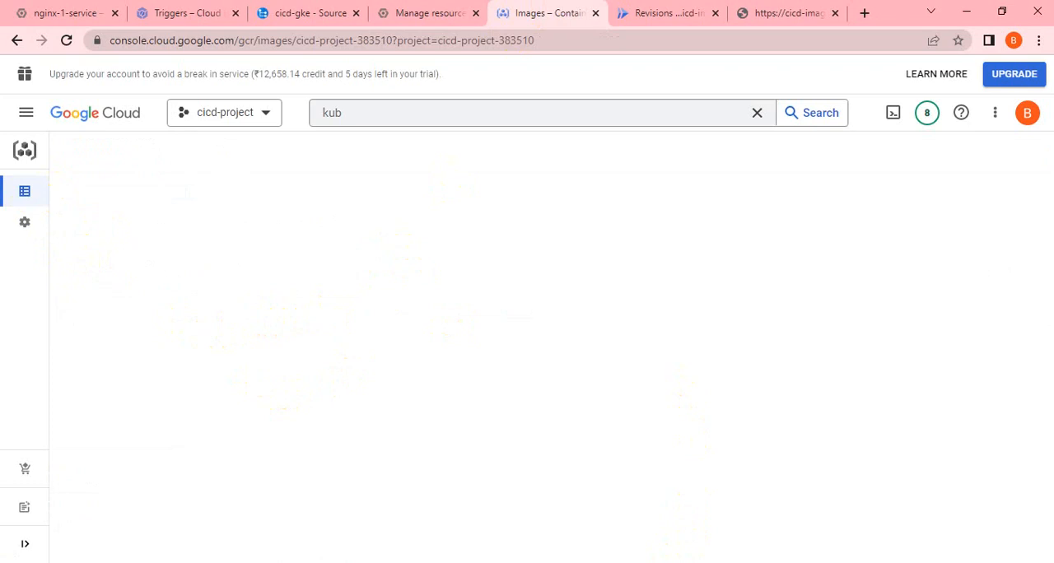
Return to cloudbuild.yaml in Cloud Shell and review the Cloud Run deploy arguments, images entry and substitutions.
{"action": "left_click", "coordinate": [46, 11]}
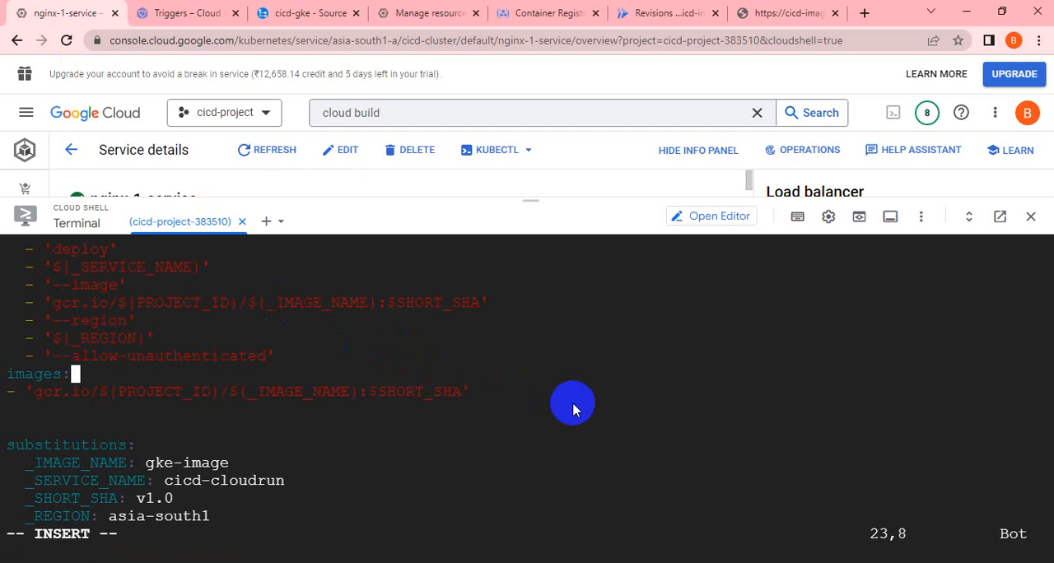
{"action": "key", "text": "Up"}
{"action": "key", "text": "Up"}
{"action": "key", "text": "Up"}
{"action": "key", "text": "Up"}
{"action": "key", "text": "Up"}
{"action": "key", "text": "Up"}
{"action": "key", "text": "Up"}
{"action": "key", "text": "Up"}
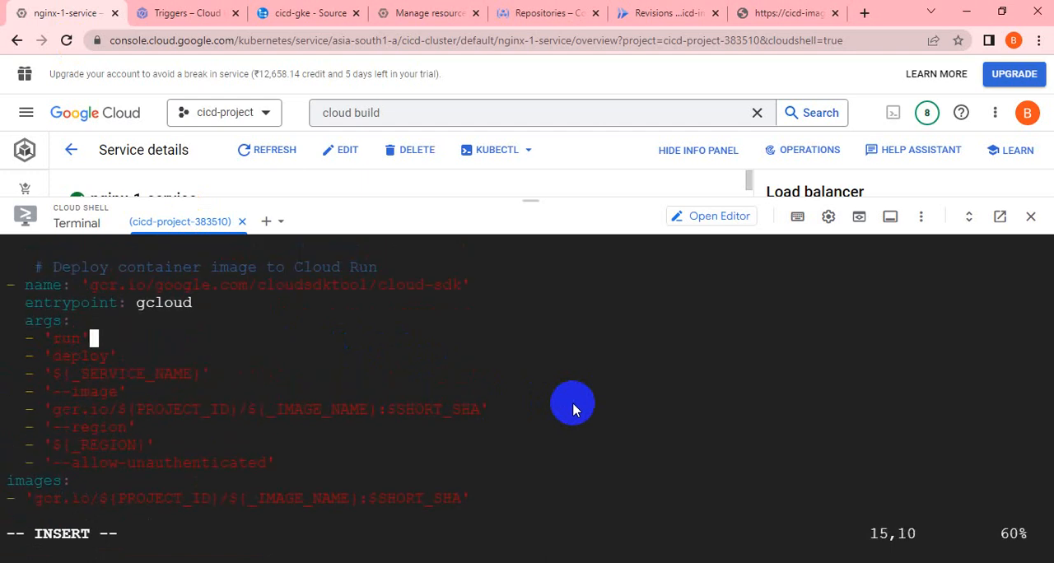
{"action": "key", "text": "Up"}
{"action": "key", "text": "Up"}
{"action": "key", "text": "Up"}
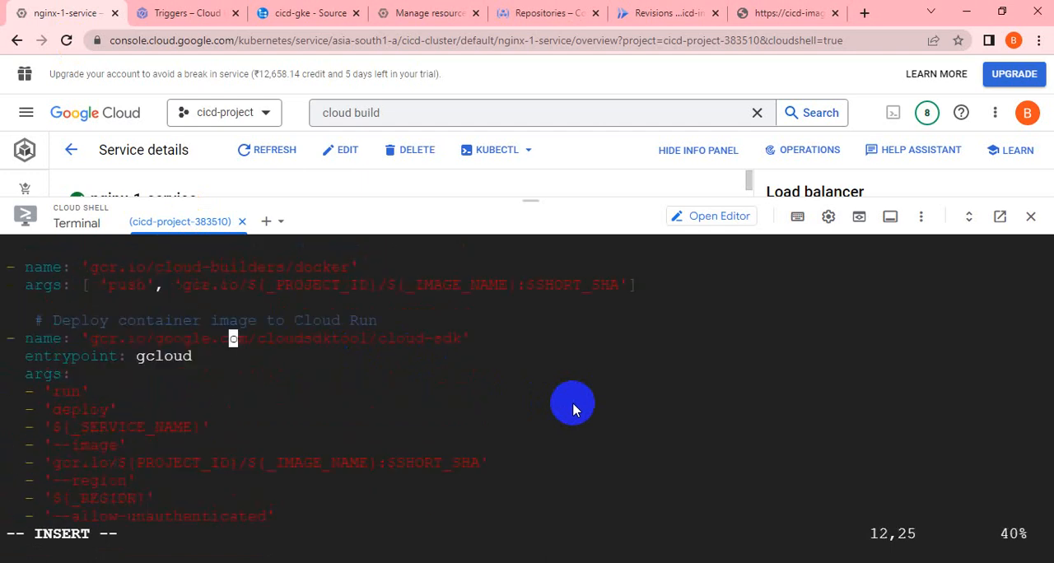
{"action": "key", "text": "Down"}
{"action": "key", "text": "Down"}
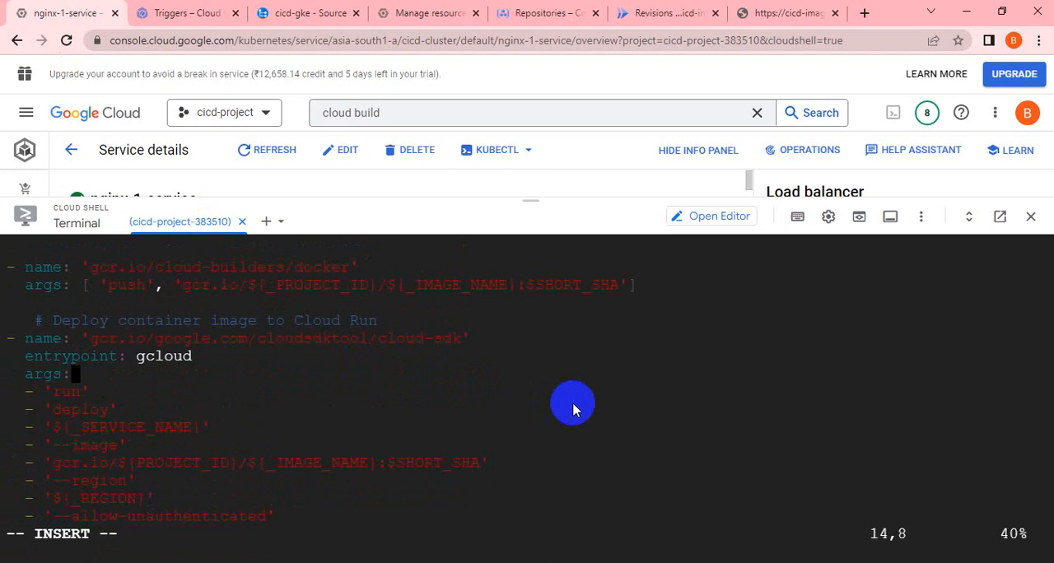
{"action": "key", "text": "Down"}
{"action": "key", "text": "Down"}
{"action": "key", "text": "Down"}
{"action": "key", "text": "Down"}
{"action": "key", "text": "Down"}
{"action": "key", "text": "Down"}
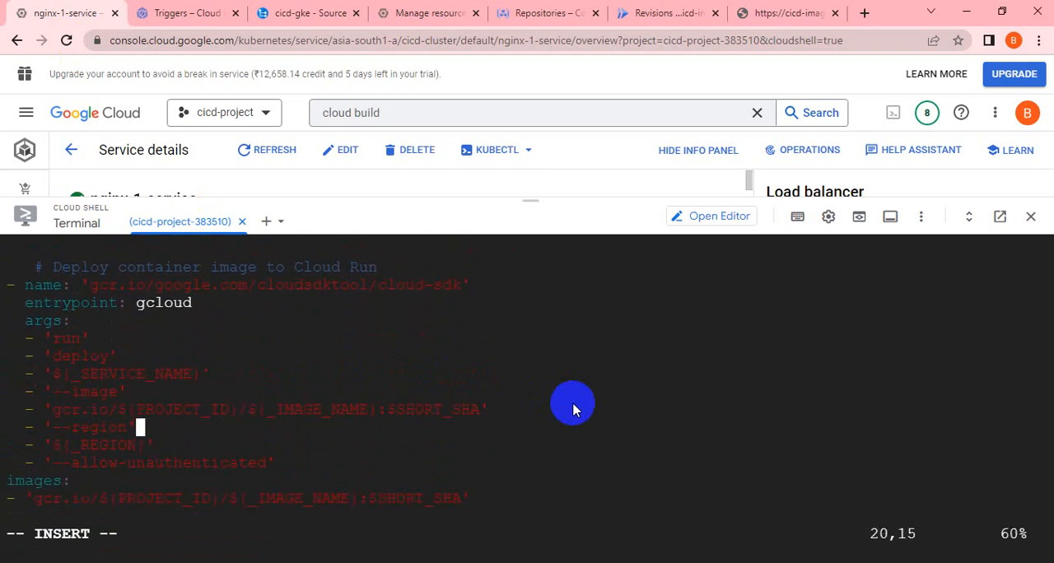
{"action": "key", "text": "Down"}
{"action": "key", "text": "Down"}
{"action": "key", "text": "Down"}
{"action": "key", "text": "Down"}
{"action": "key", "text": "Down"}
{"action": "key", "text": "Down"}
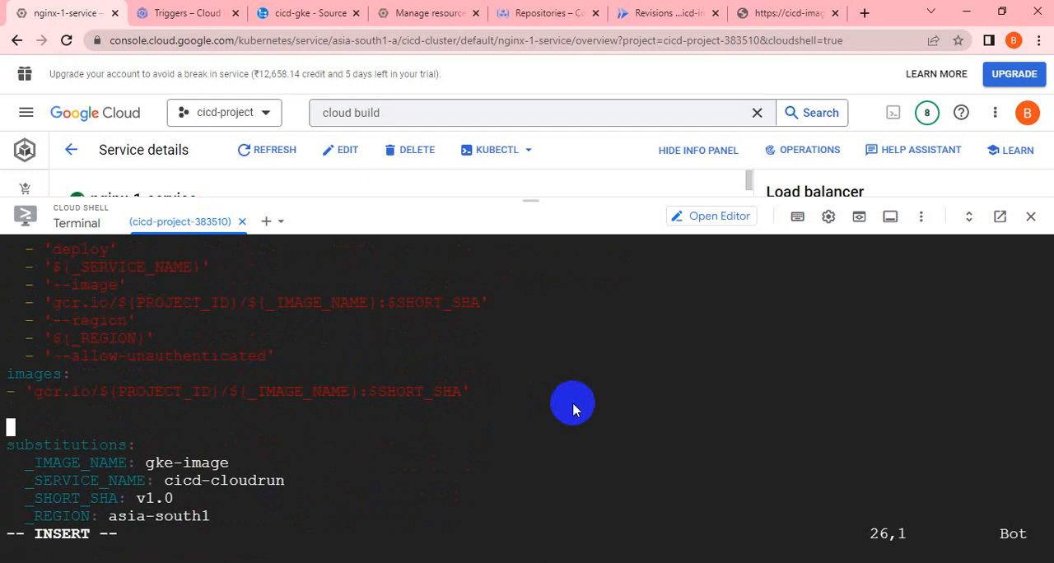
Add a _PROJECT_ID key on a new line below _REGION in the substitutions block.
{"action": "key", "text": "Down"}
{"action": "key", "text": "Down"}
{"action": "key", "text": "Down"}
{"action": "key", "text": "Down"}
{"action": "key", "text": "Down"}
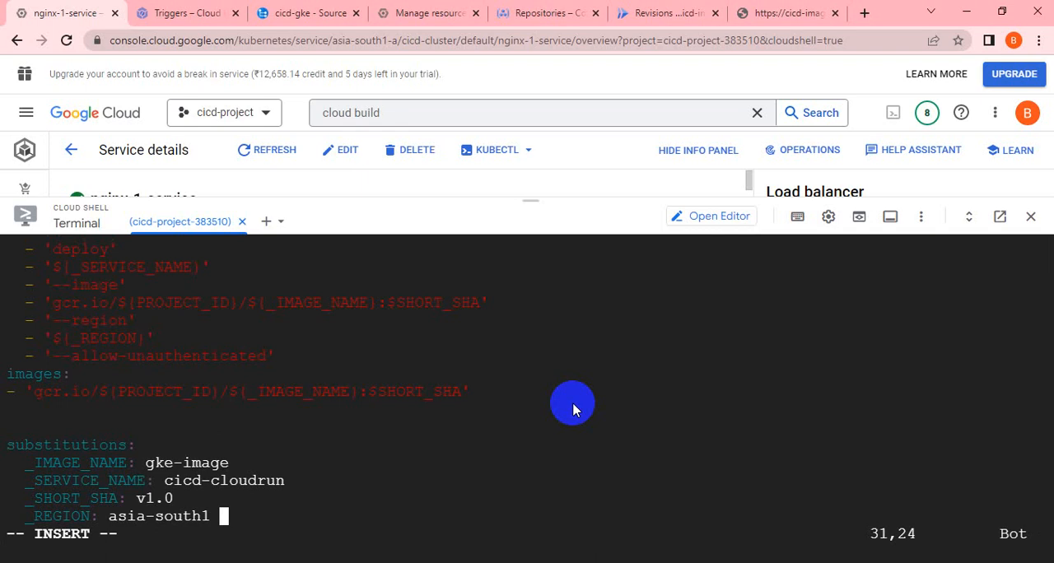
{"action": "key", "text": "Return"}
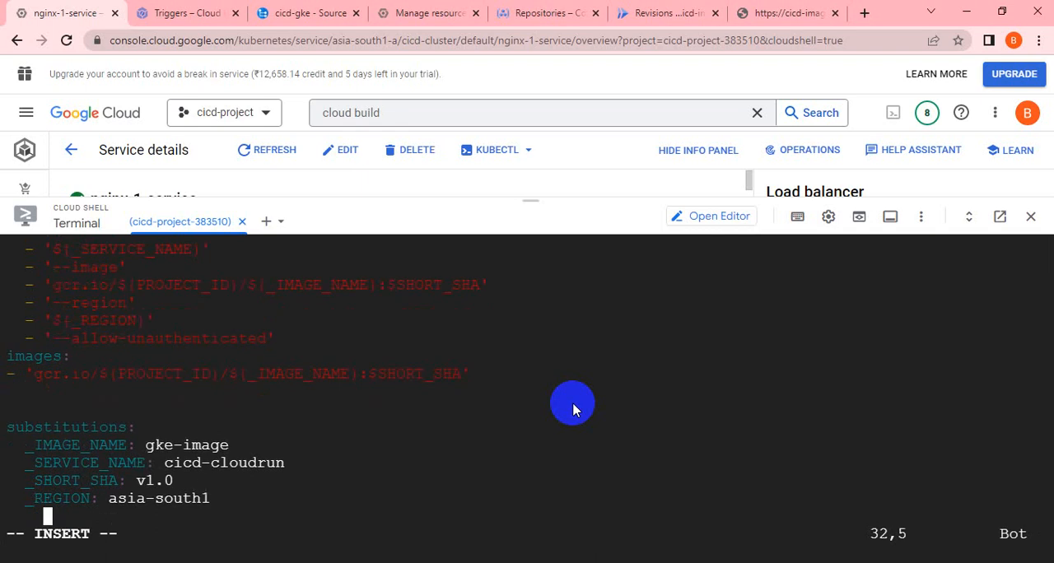
{"action": "key", "text": "BackSpace"}
{"action": "type", "text": "_"}
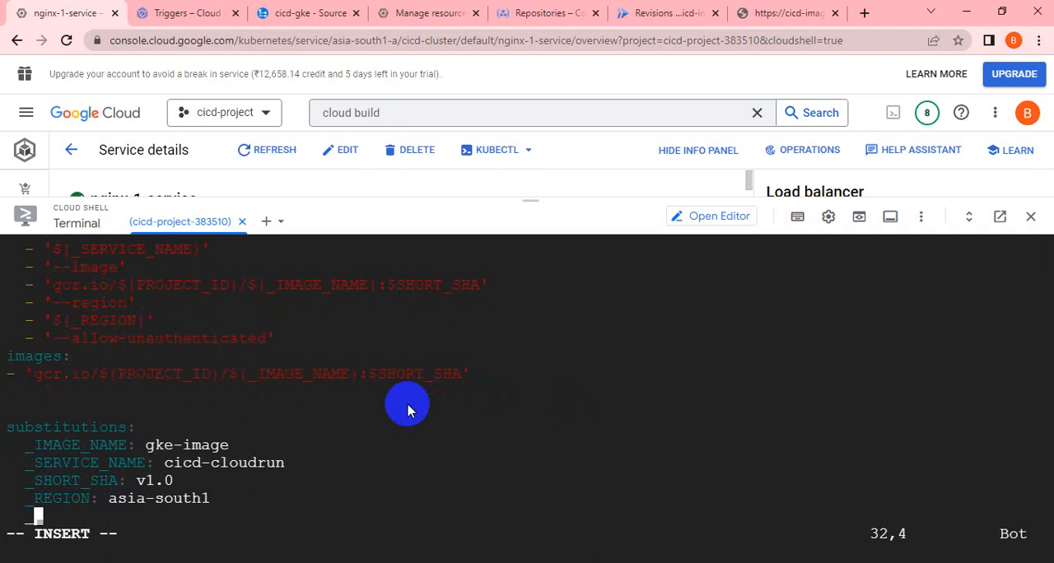
{"action": "type", "text": "PRO"}
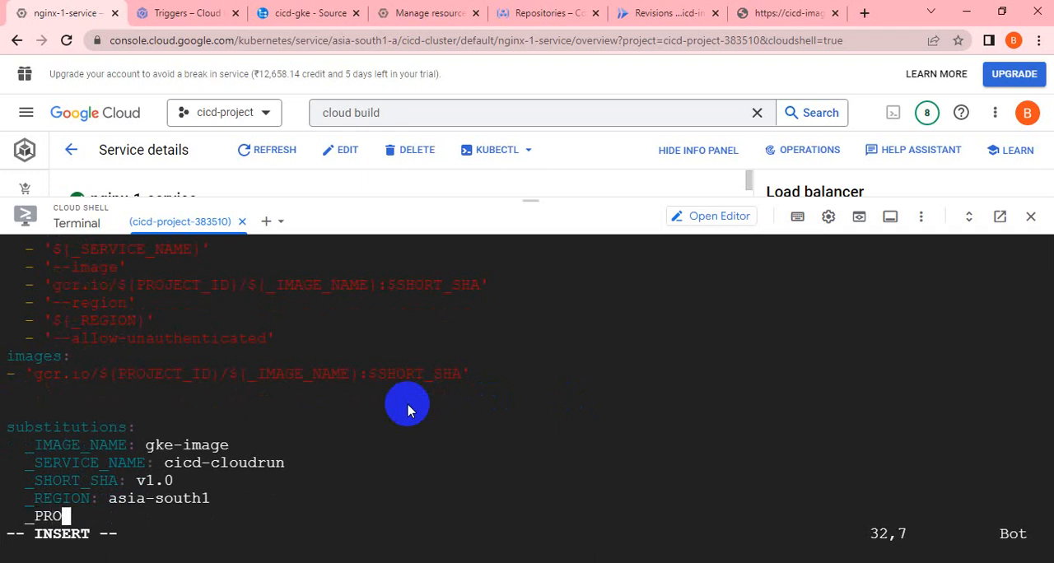
{"action": "type", "text": "JECT"}
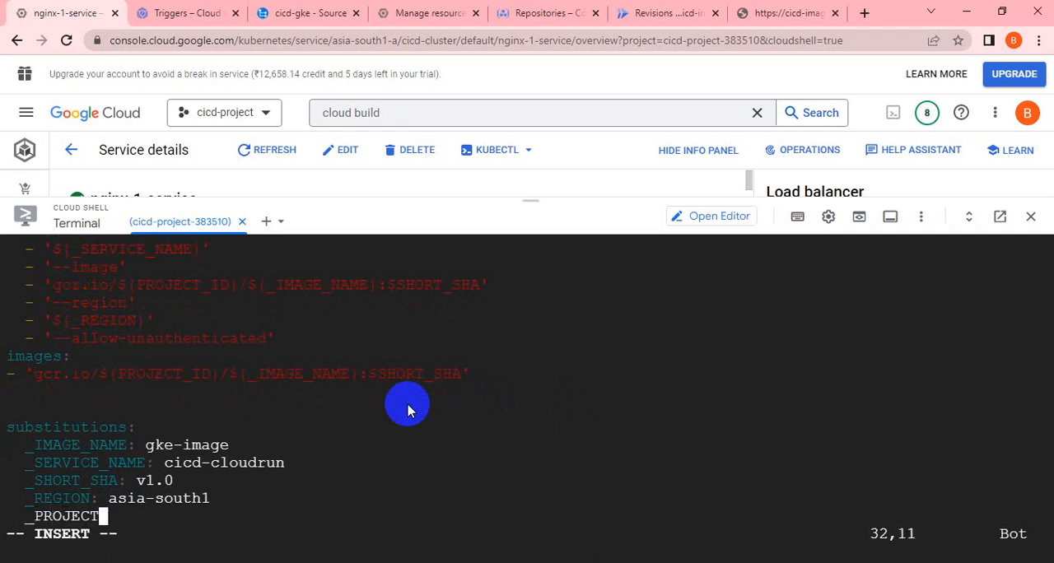
{"action": "type", "text": "_ID"}
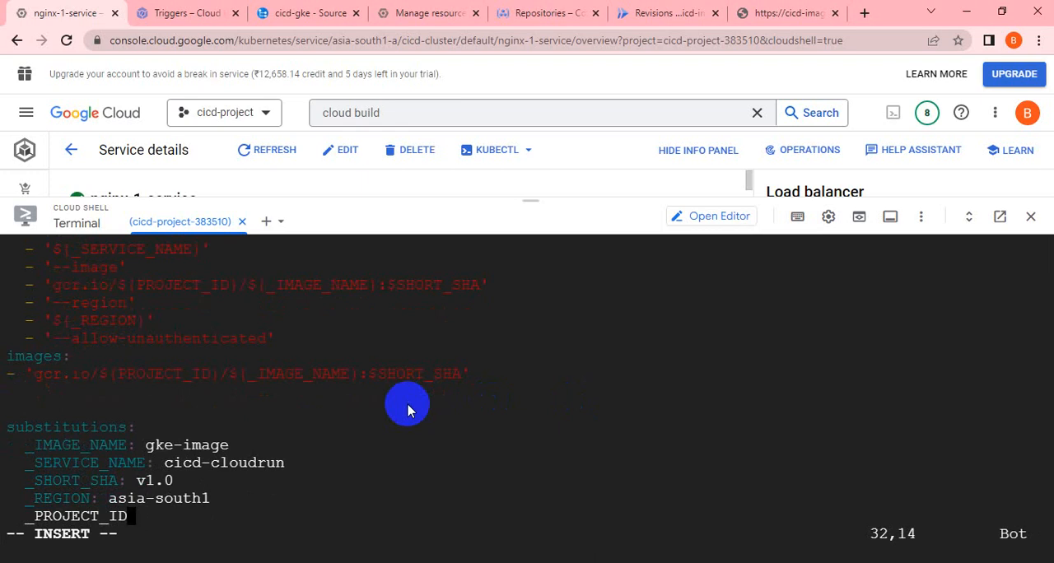
{"action": "type", "text": ":"}
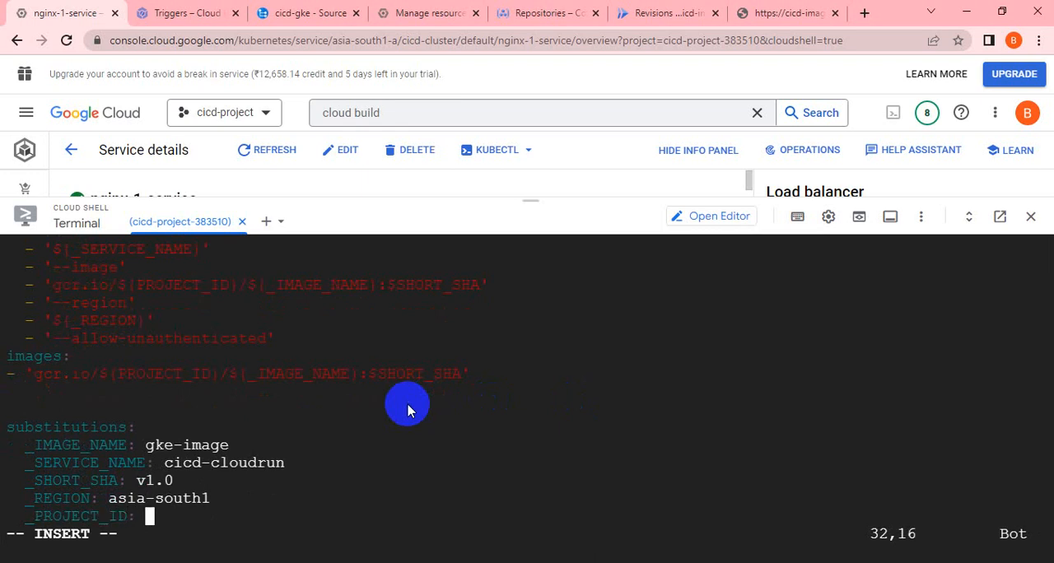
Copy the ID cicd-project-383510 from the project selection dialog and paste it as the _PROJECT_ID value.
{"action": "left_click", "coordinate": [266, 116]}
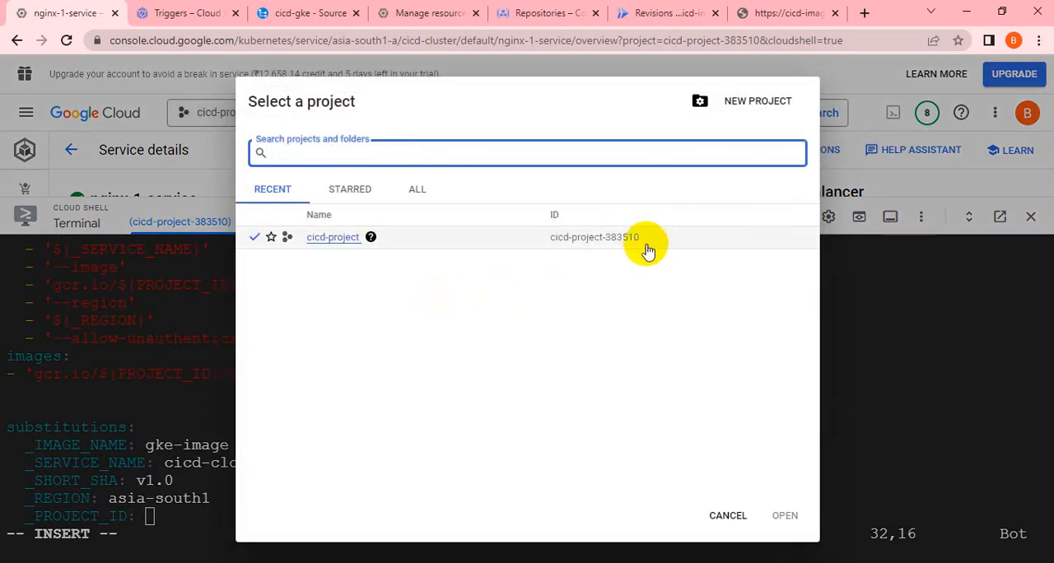
{"action": "left_click_drag", "start_coordinate": [649, 250], "coordinate": [553, 247]}
{"action": "right_click", "coordinate": [560, 246]}
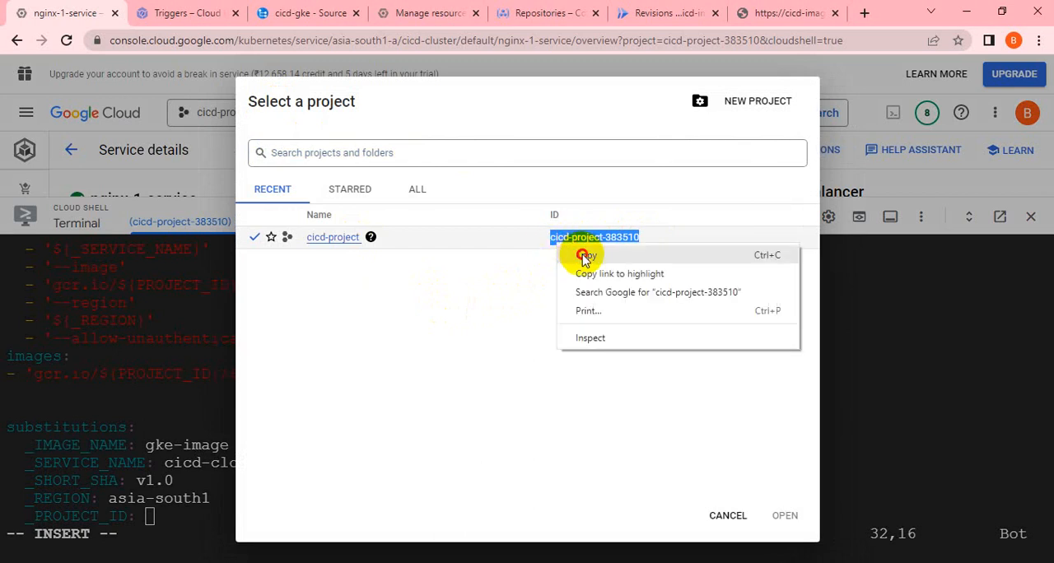
{"action": "left_click", "coordinate": [585, 258]}
{"action": "left_click", "coordinate": [731, 519]}
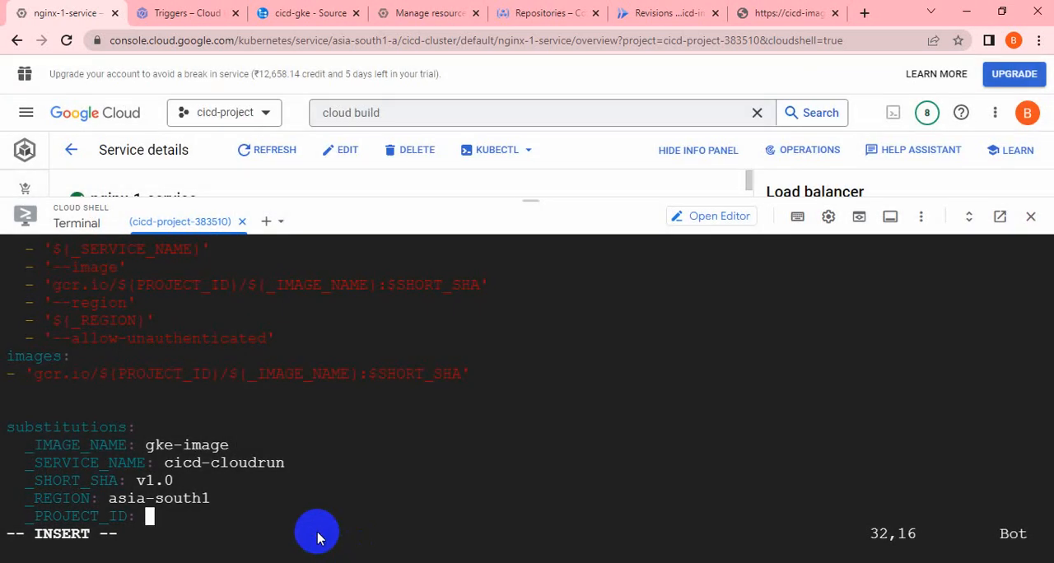
{"action": "key", "text": "ctrl+v"}
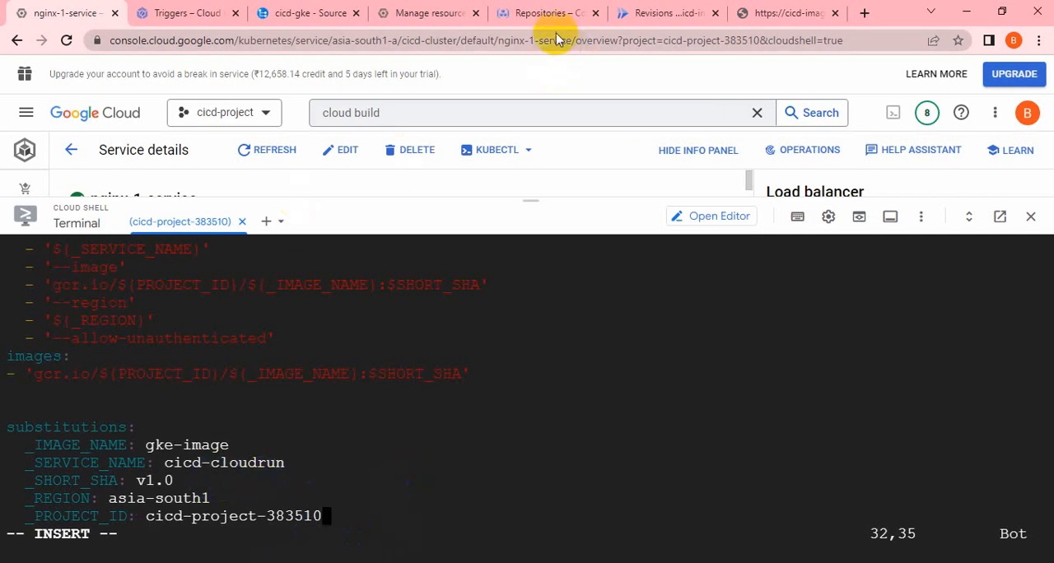
Check the image repository name in Container Registry and return to cloudbuild.yaml in Cloud Shell.
{"action": "left_click", "coordinate": [537, 14]}
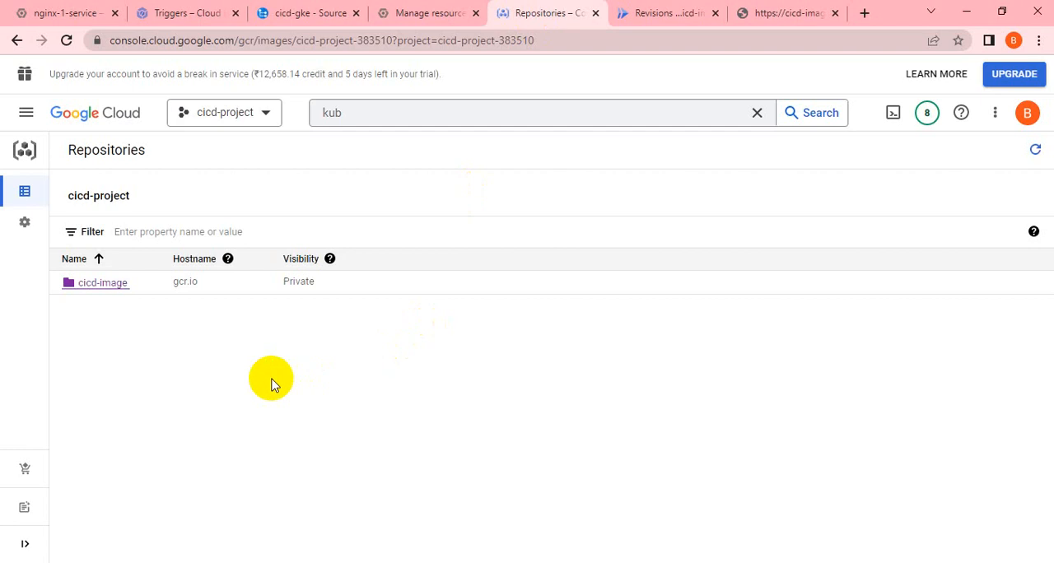
{"action": "left_click", "coordinate": [55, 196]}
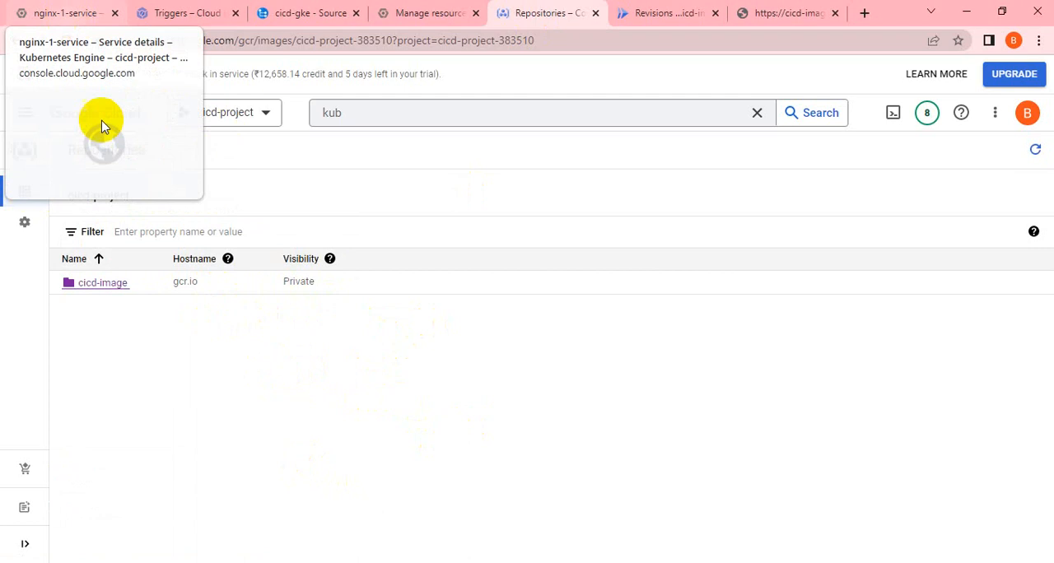
{"action": "left_click", "coordinate": [84, 13]}
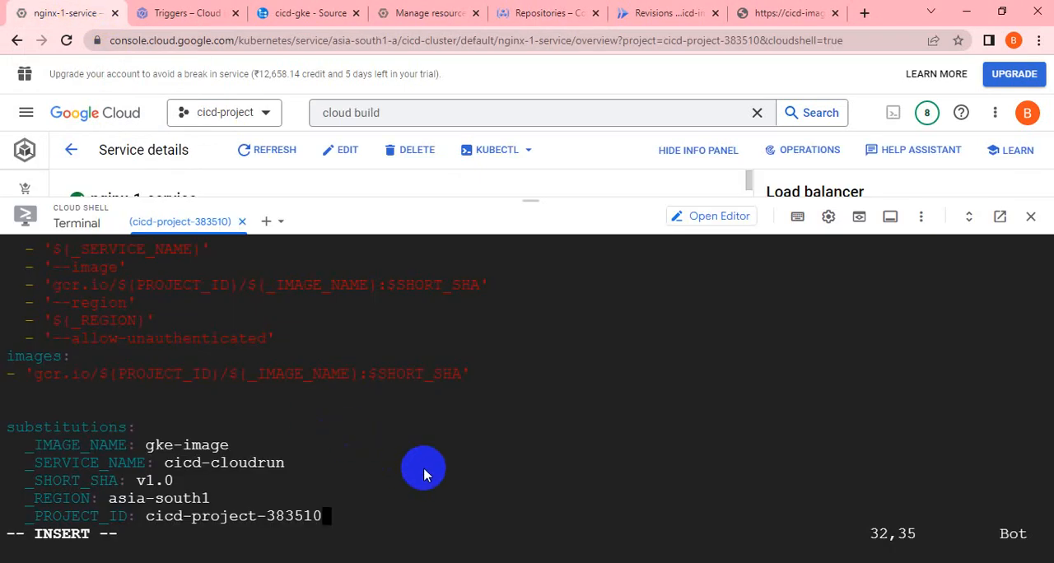
Remove the trailing space after the _SERVICE_NAME value and change the _IMAGE_NAME substitution to cicd-image.
{"action": "key", "text": "Up"}
{"action": "key", "text": "Up"}
{"action": "key", "text": "Up"}
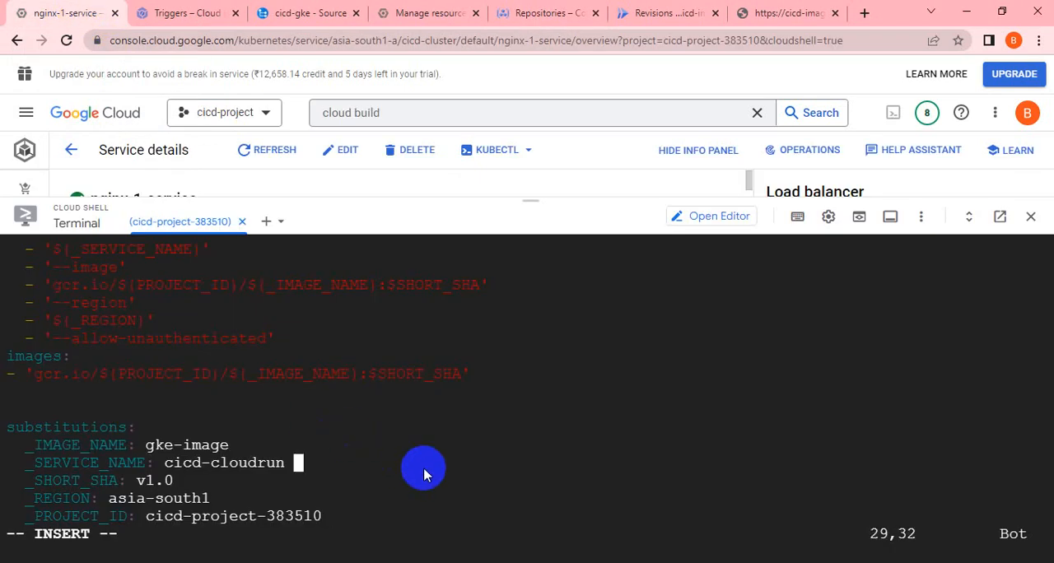
{"action": "key", "text": "BackSpace"}
{"action": "key", "text": "Up"}
{"action": "key", "text": "Left"}
{"action": "key", "text": "Left"}
{"action": "key", "text": "Left"}
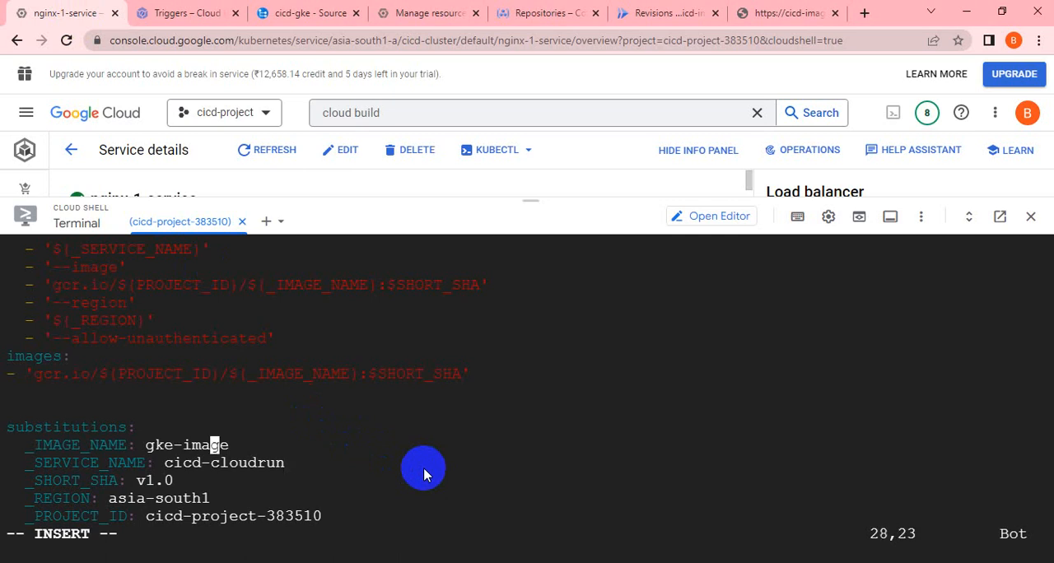
{"action": "key", "text": "Left"}
{"action": "key", "text": "Left"}
{"action": "key", "text": "Left"}
{"action": "key", "text": "BackSpace"}
{"action": "key", "text": "BackSpace"}
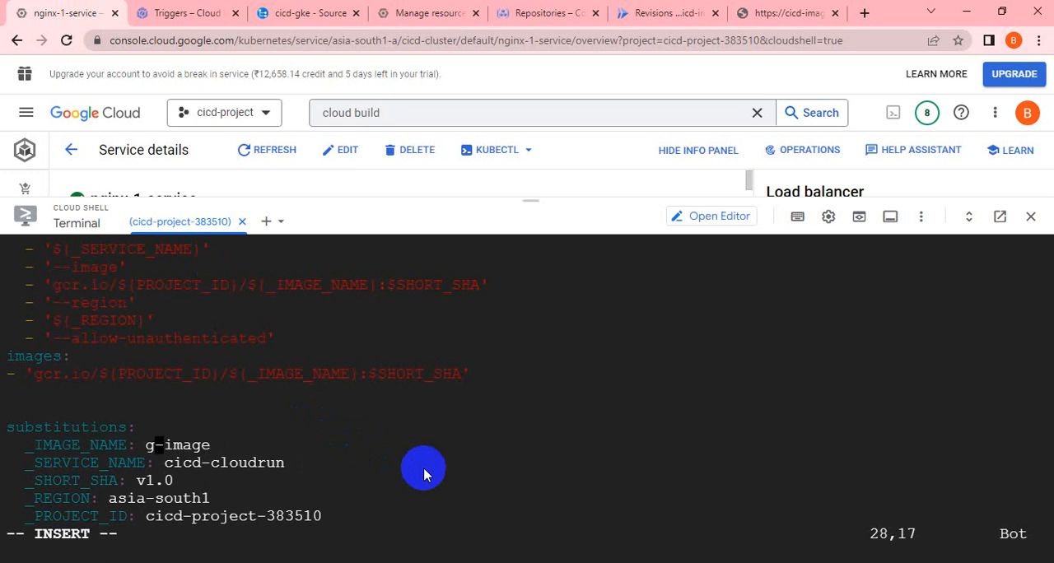
{"action": "key", "text": "BackSpace"}
{"action": "key", "text": "BackSpace"}
{"action": "type", "text": "CICD"}
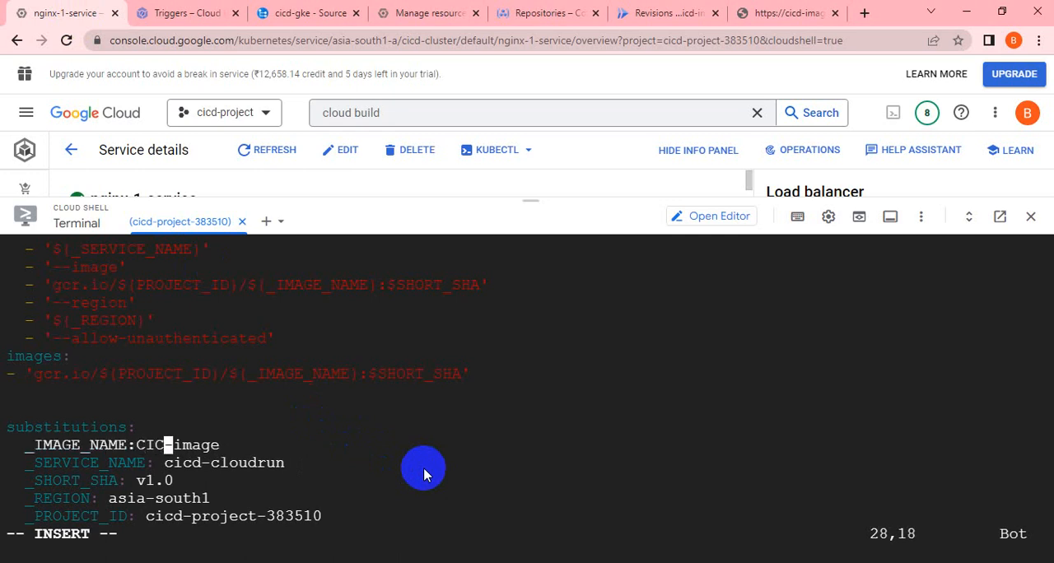
{"action": "key", "text": "BackSpace"}
{"action": "key", "text": "BackSpace"}
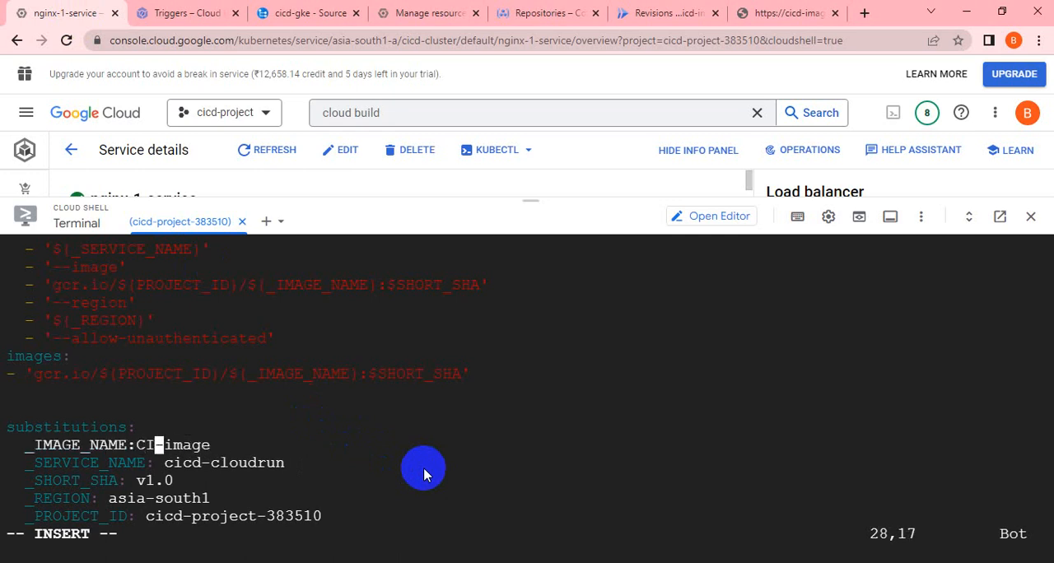
{"action": "key", "text": "BackSpace"}
{"action": "key", "text": "BackSpace"}
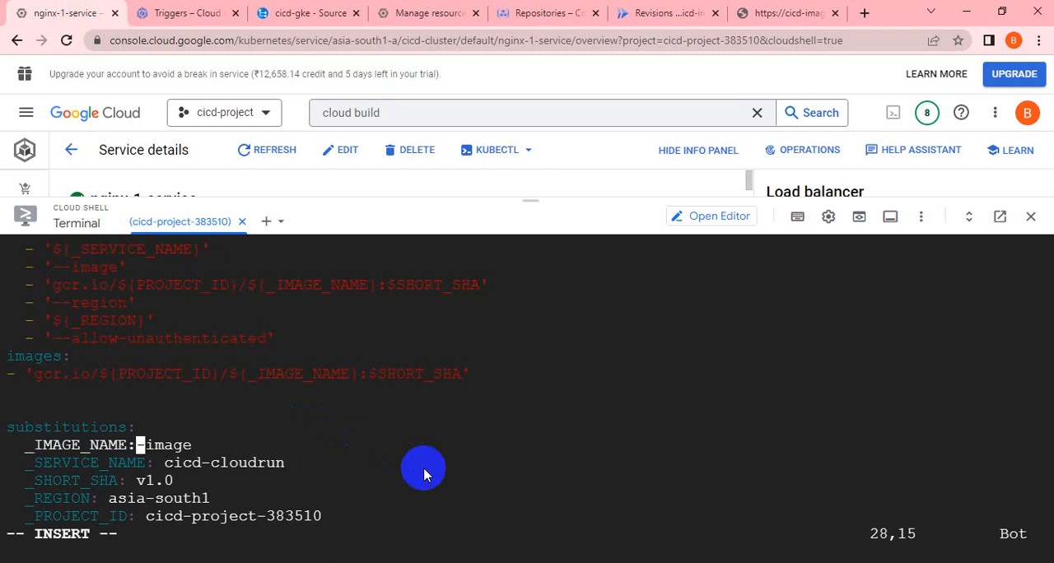
{"action": "type", "text": "cicd"}
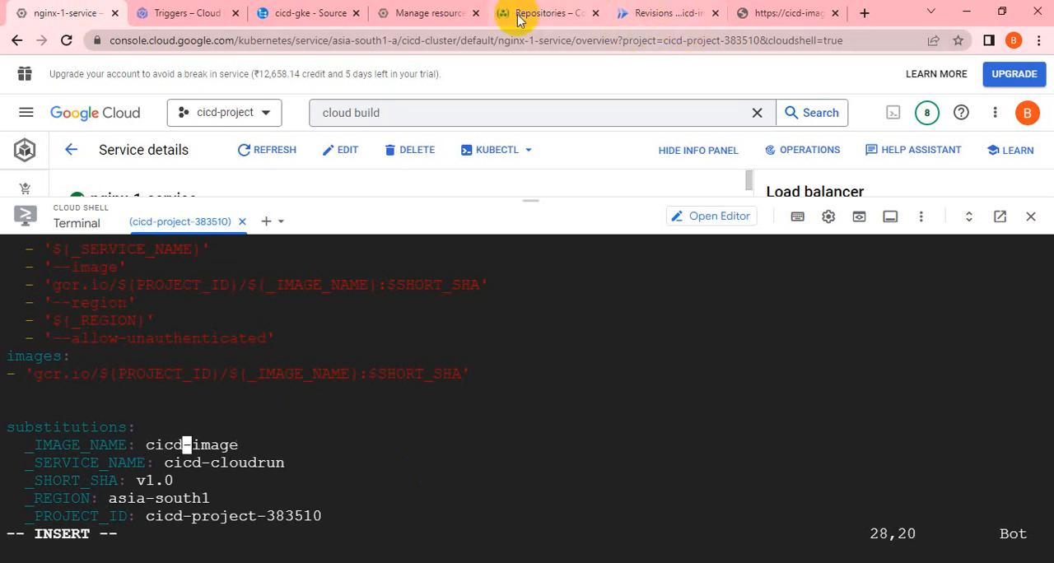
Recheck the Container Registry repository, look up the service name on the Cloud Run details page, and return to Cloud Shell.
{"action": "left_click", "coordinate": [536, 13]}
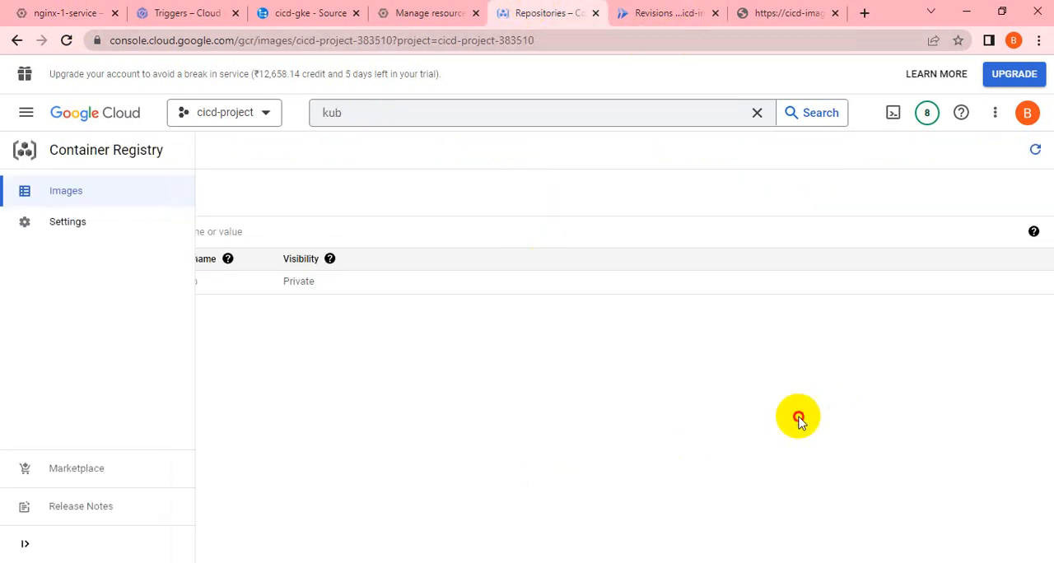
{"action": "left_click", "coordinate": [37, 13]}
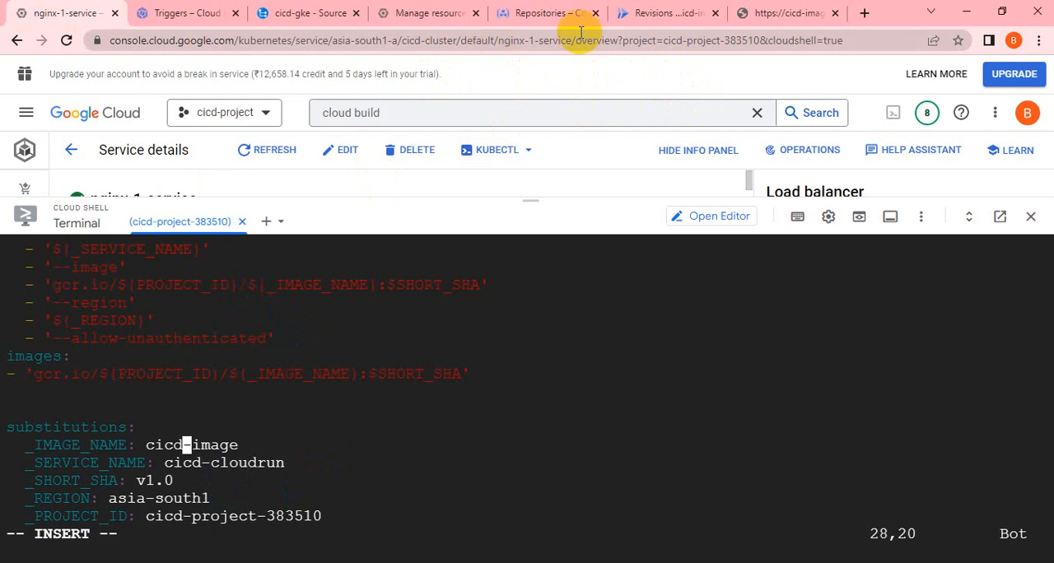
{"action": "left_click", "coordinate": [678, 13]}
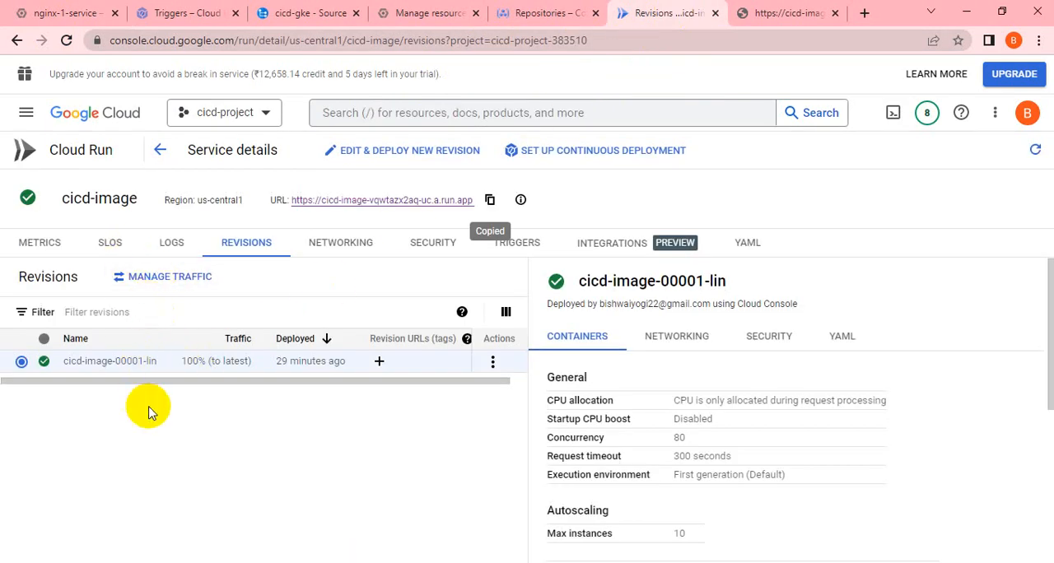
{"action": "left_click_drag", "start_coordinate": [138, 200], "coordinate": [62, 198]}
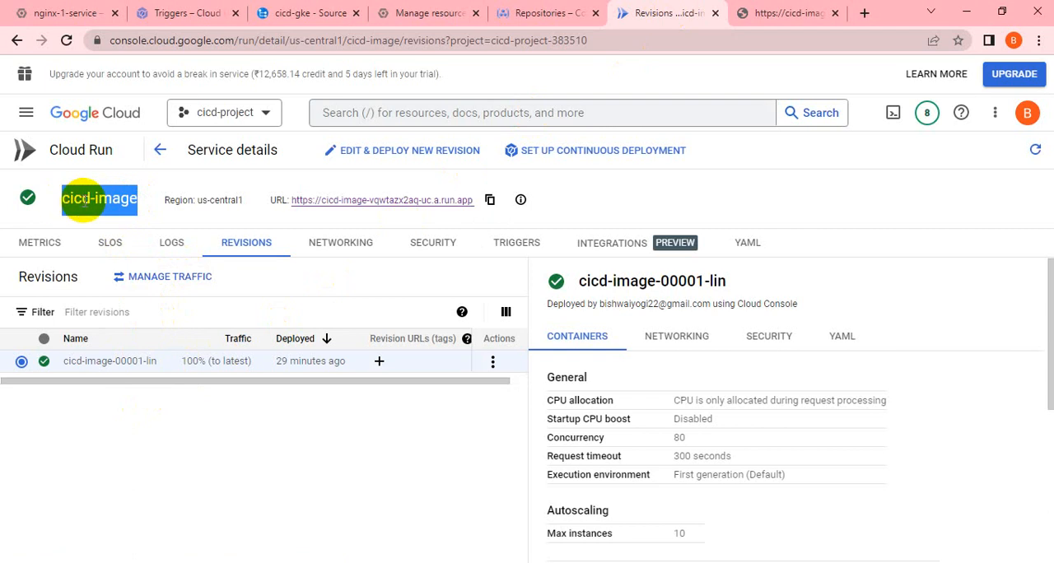
{"action": "right_click", "coordinate": [86, 202]}
{"action": "left_click", "coordinate": [71, 12]}
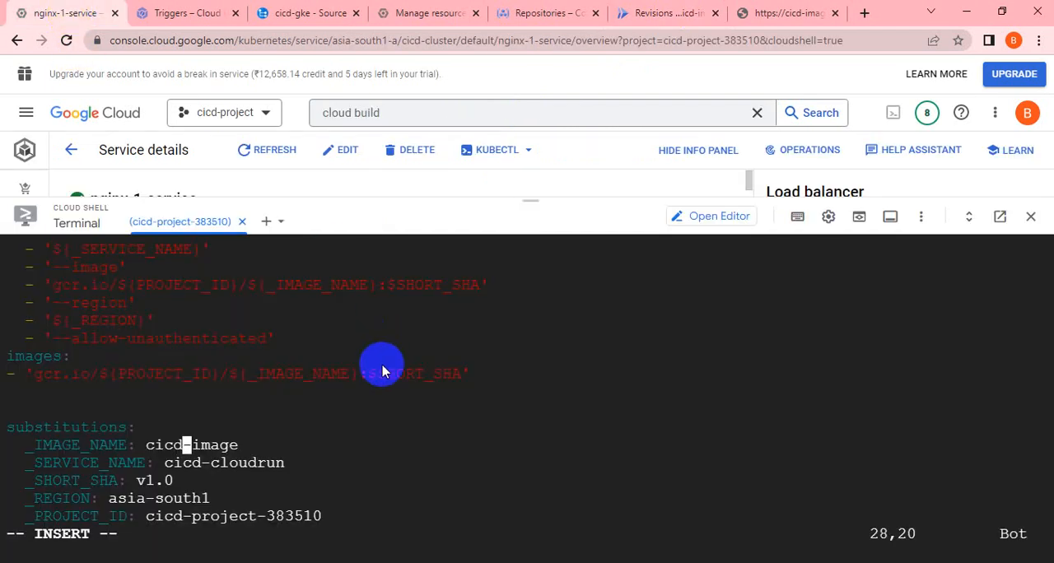
Set the _SERVICE_NAME substitution to cicd-image and reopen the Cloud Run service details page.
{"action": "key", "text": "Down"}
{"action": "key", "text": "Right"}
{"action": "key", "text": "Right"}
{"action": "key", "text": "Right"}
{"action": "key", "text": "Right"}
{"action": "key", "text": "Right"}
{"action": "key", "text": "Right"}
{"action": "key", "text": "Right"}
{"action": "key", "text": "Right"}
{"action": "key", "text": "Right"}
{"action": "key", "text": "Right"}
{"action": "key", "text": "Right"}
{"action": "key", "text": "BackSpace"}
{"action": "key", "text": "BackSpace"}
{"action": "key", "text": "BackSpace"}
{"action": "key", "text": "BackSpace"}
{"action": "key", "text": "BackSpace"}
{"action": "key", "text": "BackSpace"}
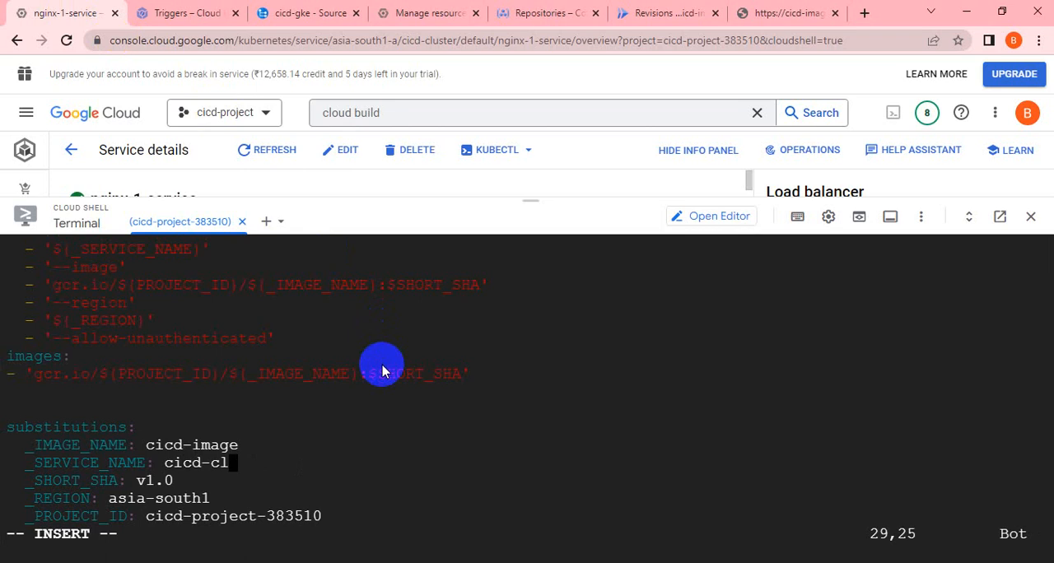
{"action": "key", "text": "BackSpace"}
{"action": "key", "text": "BackSpace"}
{"action": "type", "text": "image"}
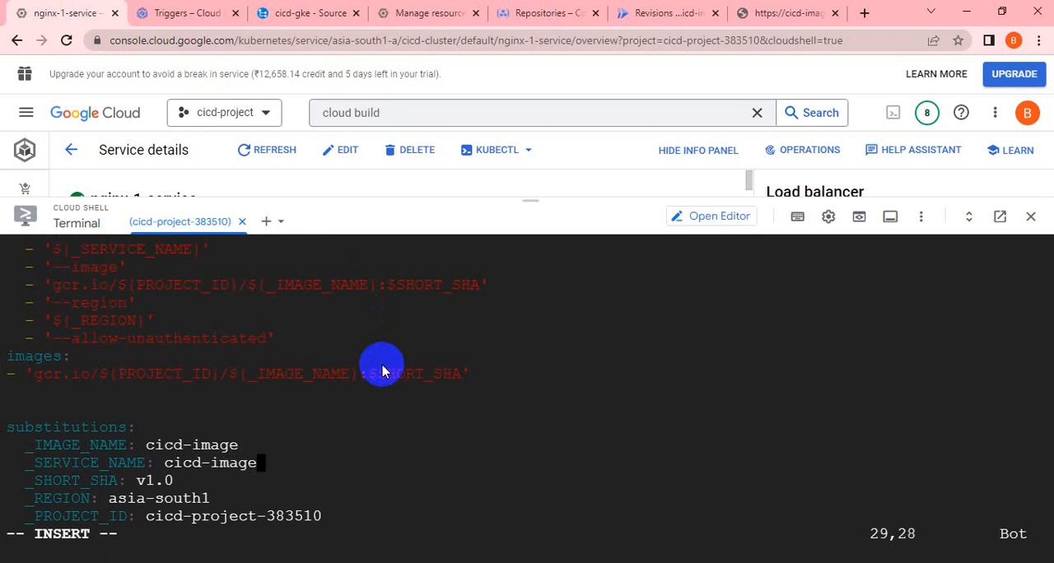
{"action": "left_click", "coordinate": [647, 17]}
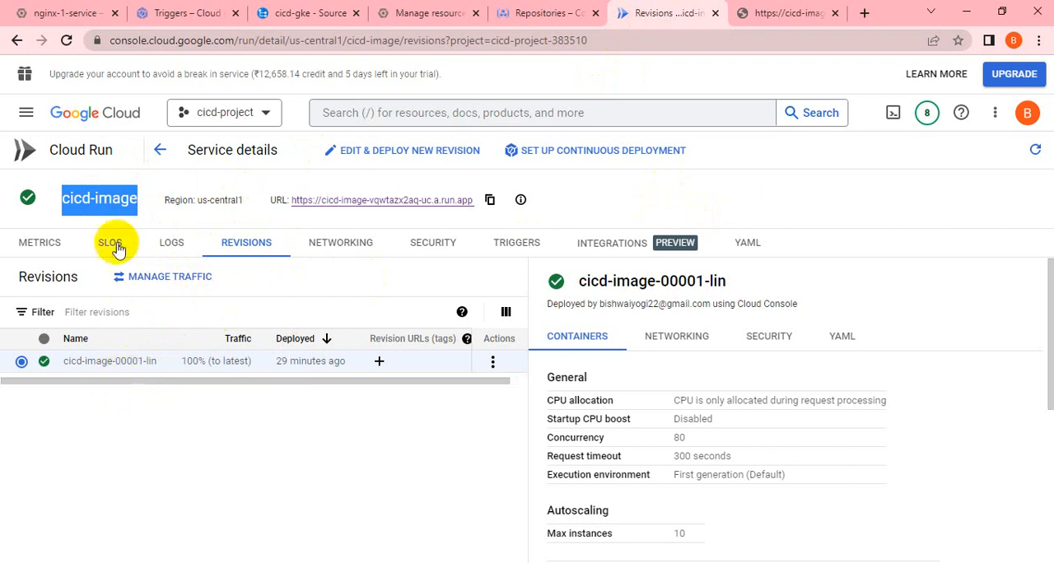
Recheck the Cloud Run service name against the _IMAGE_NAME and _SERVICE_NAME substitutions in cloudbuild.yaml.
{"action": "left_click", "coordinate": [51, 204]}
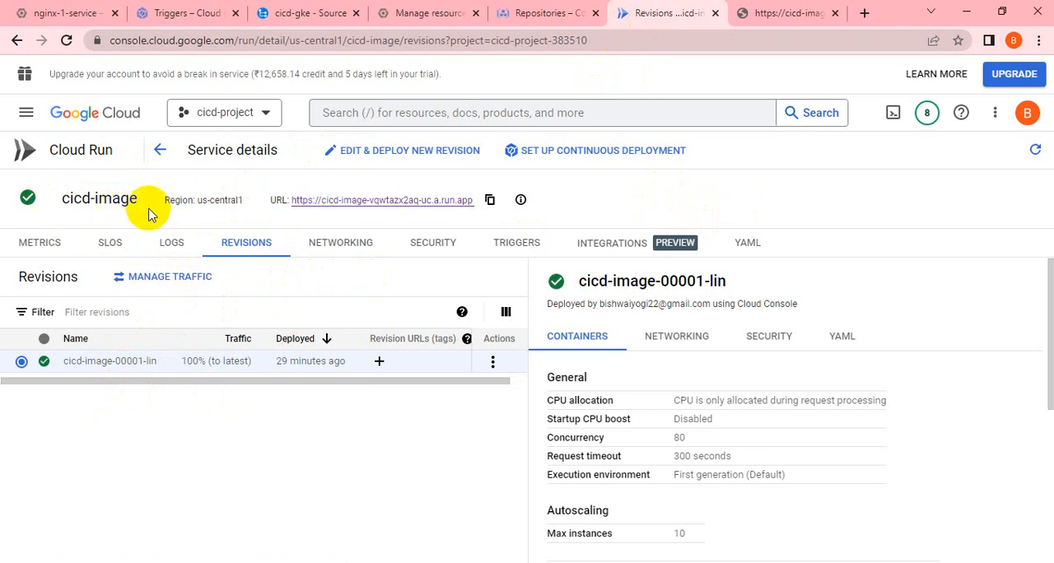
{"action": "left_click_drag", "start_coordinate": [141, 206], "coordinate": [47, 198]}
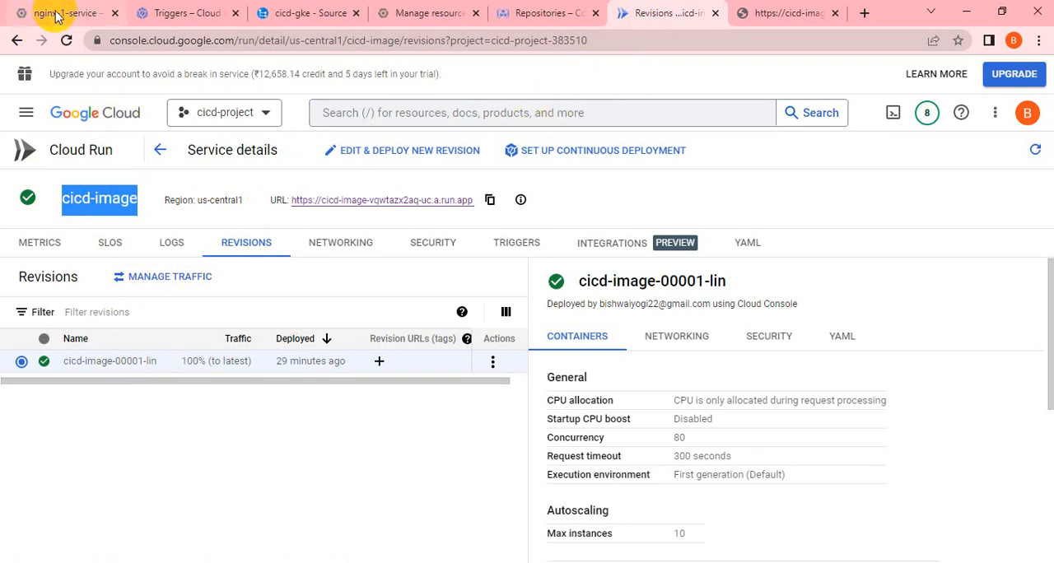
{"action": "left_click", "coordinate": [21, 11]}
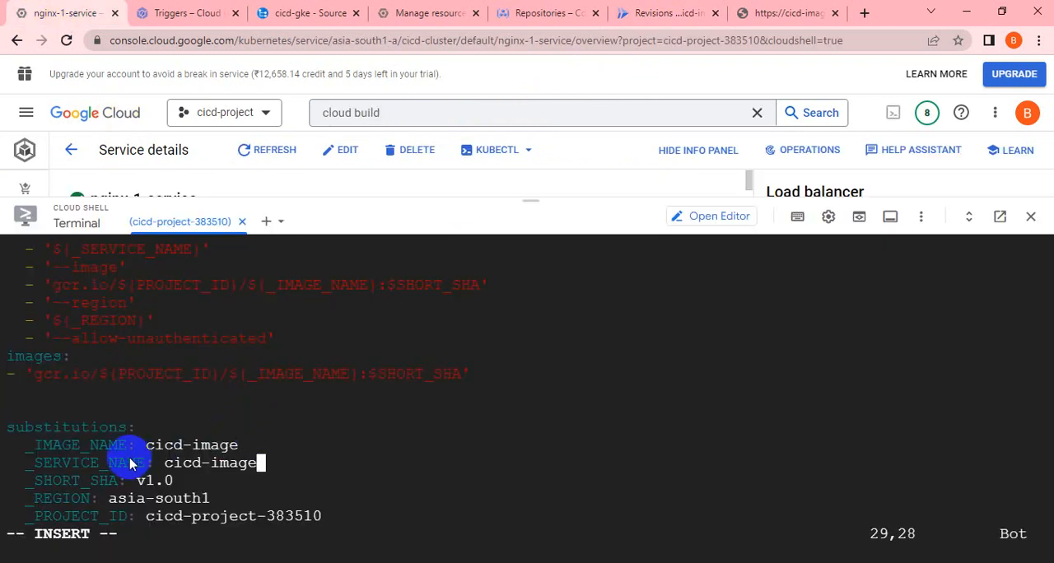
{"action": "key", "text": "Up"}
{"action": "key", "text": "Up"}
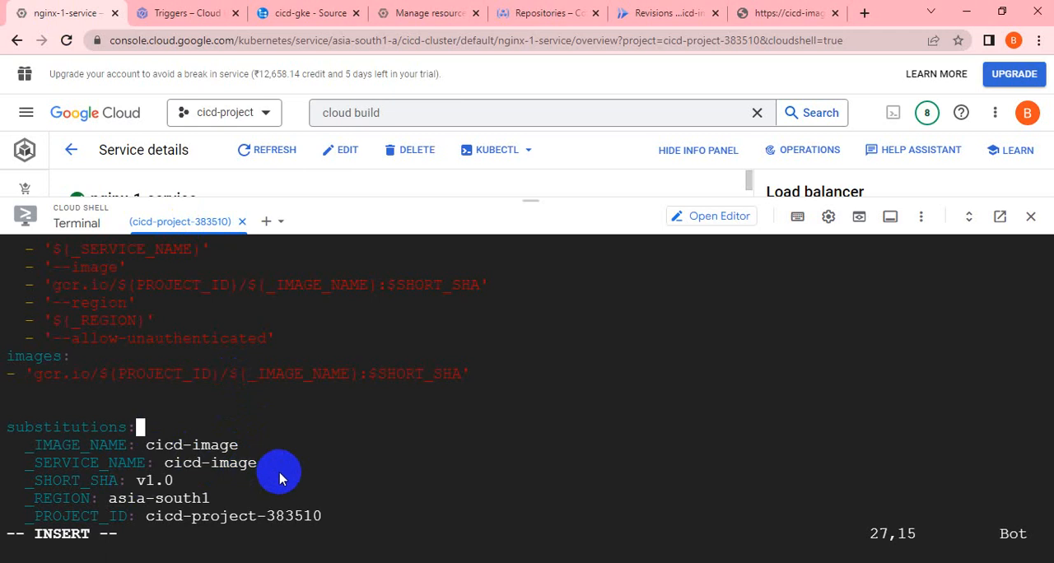
{"action": "triple_click", "coordinate": [93, 446]}
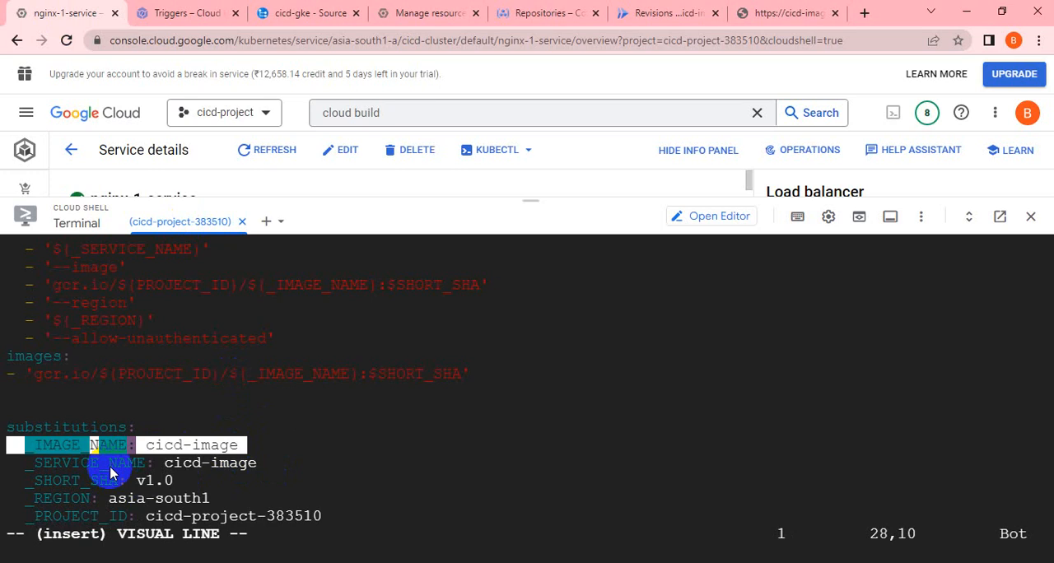
{"action": "triple_click", "coordinate": [112, 464]}
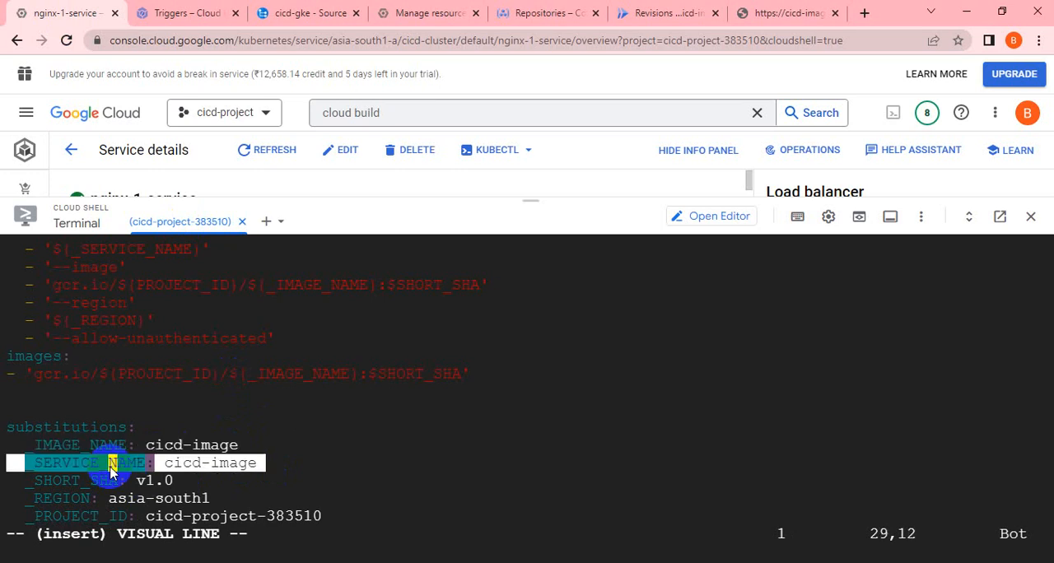
{"action": "left_click", "coordinate": [321, 482]}
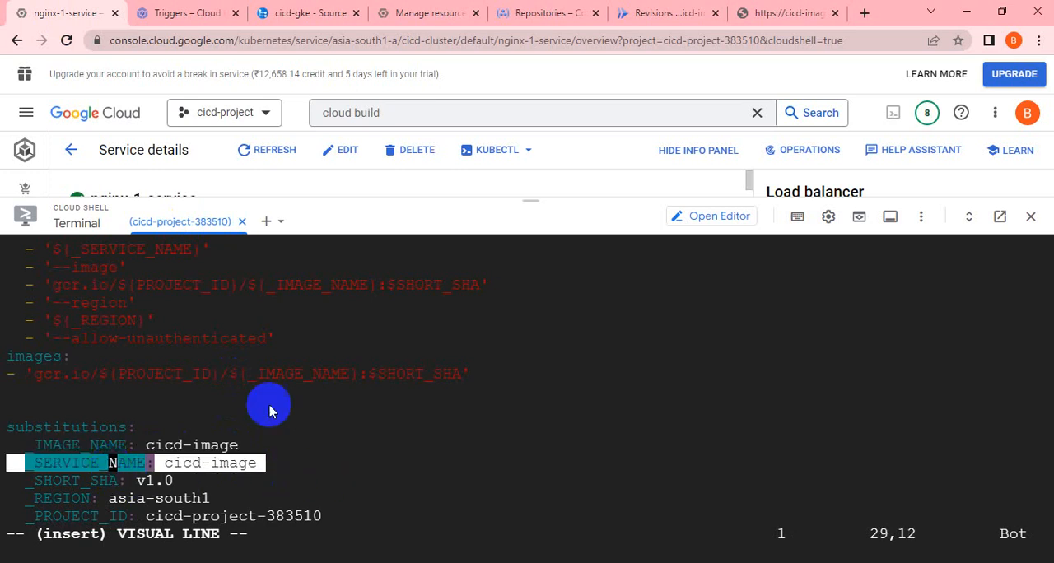
Look up the region on the Cloud Run service details page and return to cloudbuild.yaml in Cloud Shell.
{"action": "left_click", "coordinate": [206, 13]}
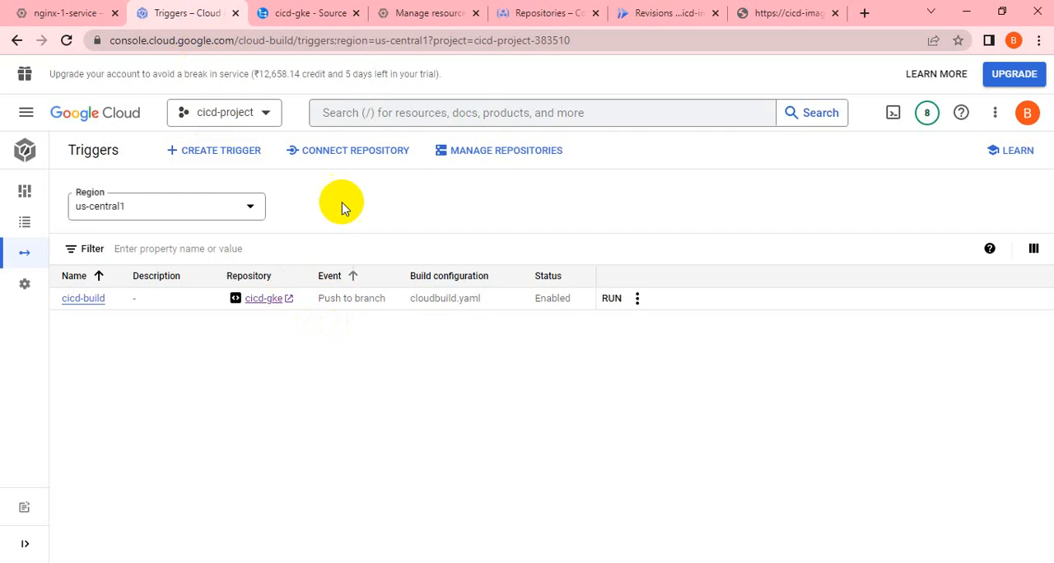
{"action": "left_click", "coordinate": [562, 12]}
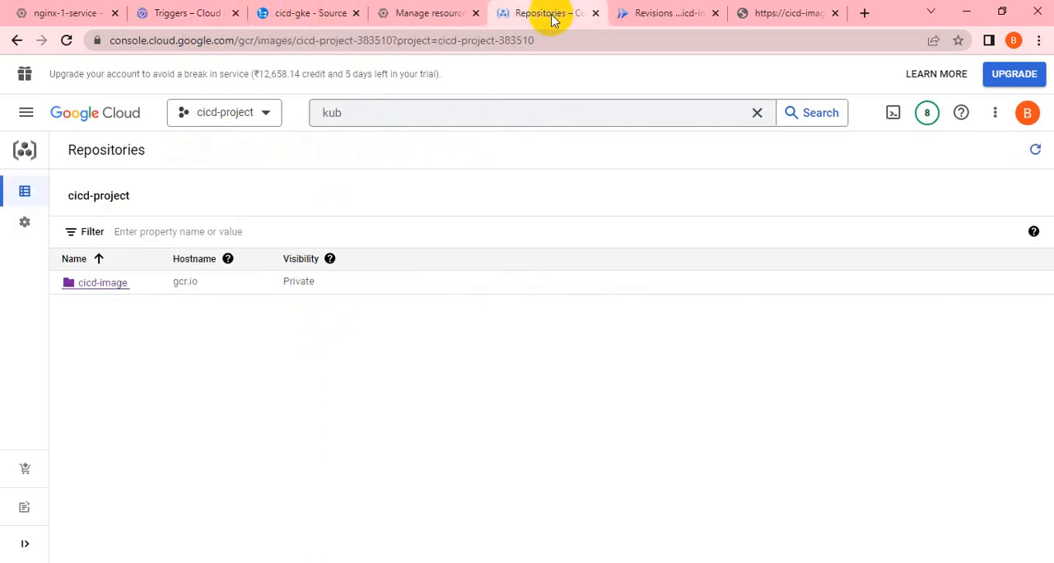
{"action": "left_click", "coordinate": [628, 13]}
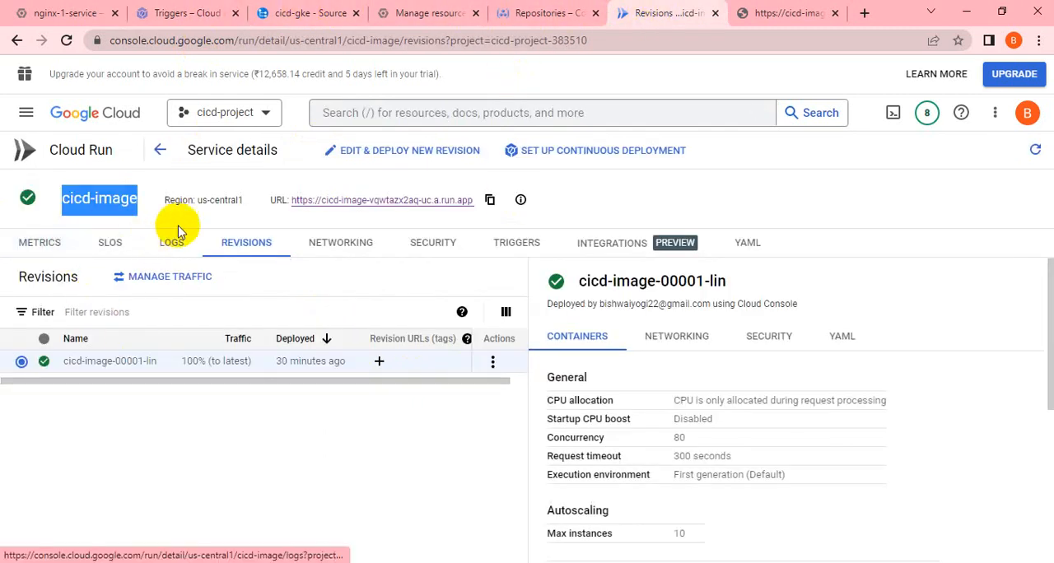
{"action": "left_click_drag", "start_coordinate": [245, 210], "coordinate": [207, 201]}
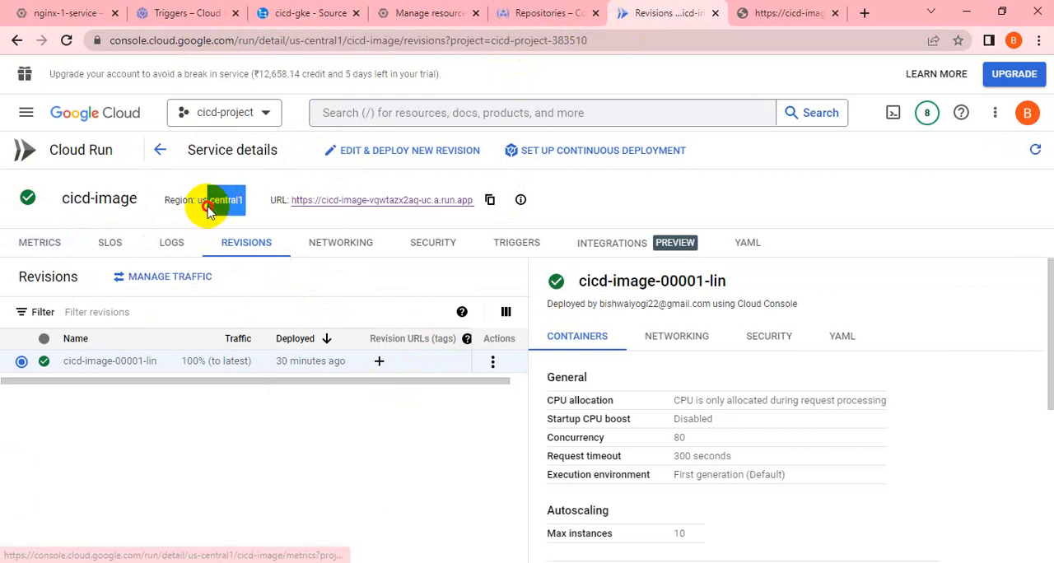
{"action": "left_click", "coordinate": [51, 15]}
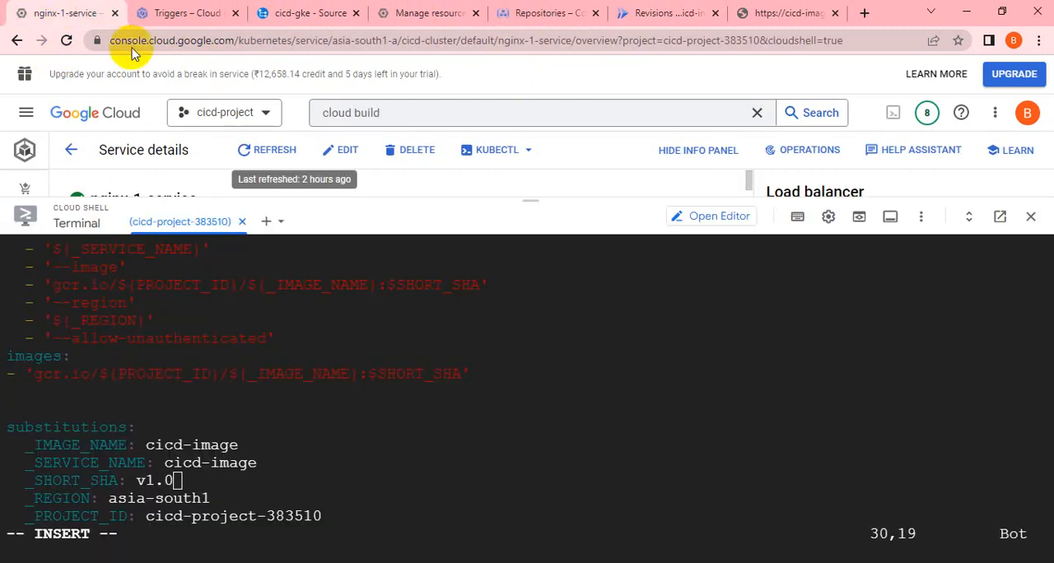
Set the _REGION substitution in cloudbuild.yaml to us-central1.
{"action": "key", "text": "Down"}
{"action": "key", "text": "End"}
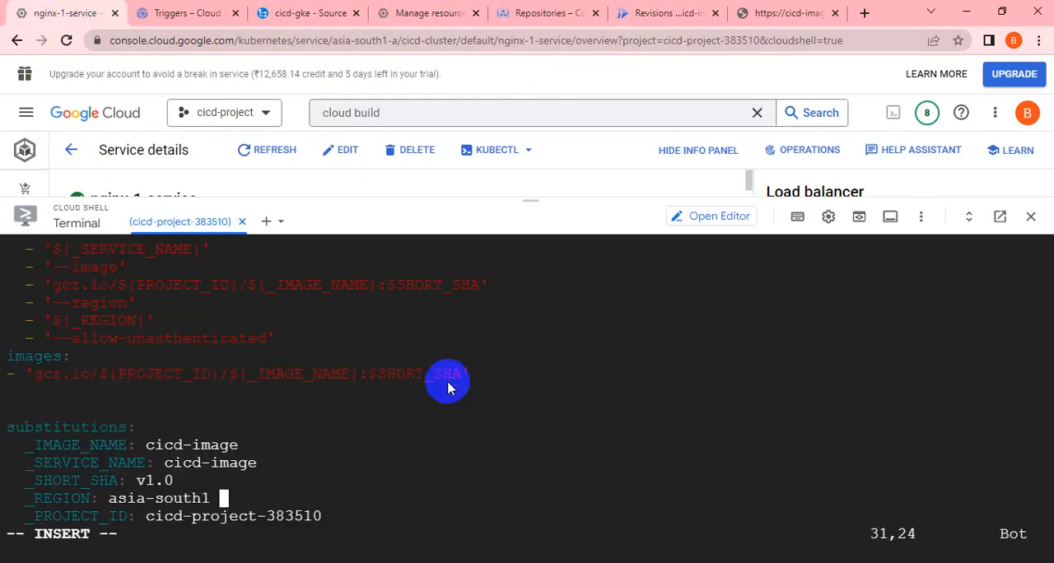
{"action": "key", "text": "Left"}
{"action": "key", "text": "Left"}
{"action": "key", "text": "Left"}
{"action": "key", "text": "Left"}
{"action": "key", "text": "Left"}
{"action": "key", "text": "Left"}
{"action": "key", "text": "Left"}
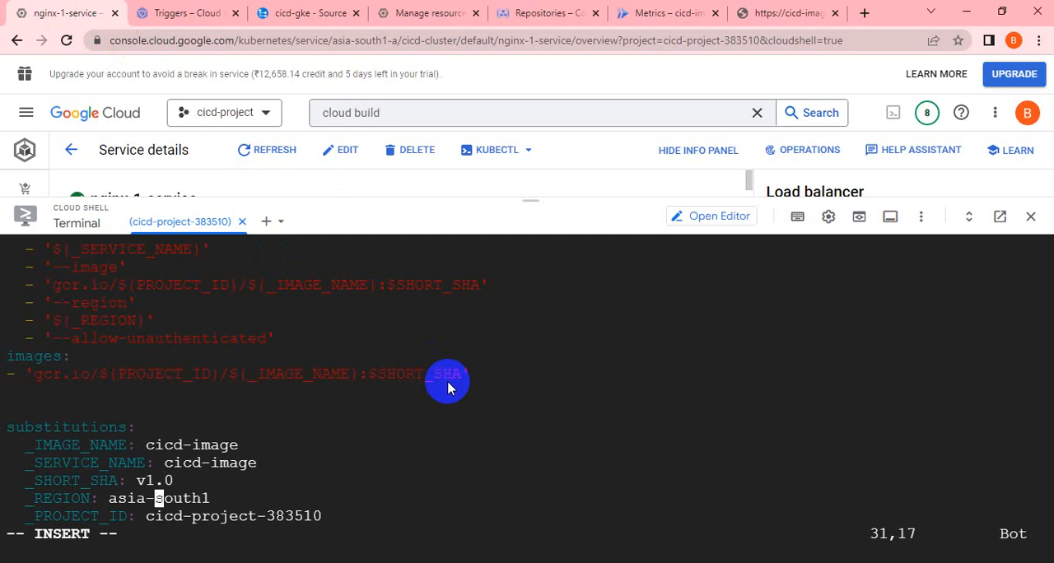
{"action": "key", "text": "Left"}
{"action": "key", "text": "Left"}
{"action": "key", "text": "Left"}
{"action": "key", "text": "Left"}
{"action": "key", "text": "BackSpace"}
{"action": "key", "text": "Right"}
{"action": "key", "text": "Right"}
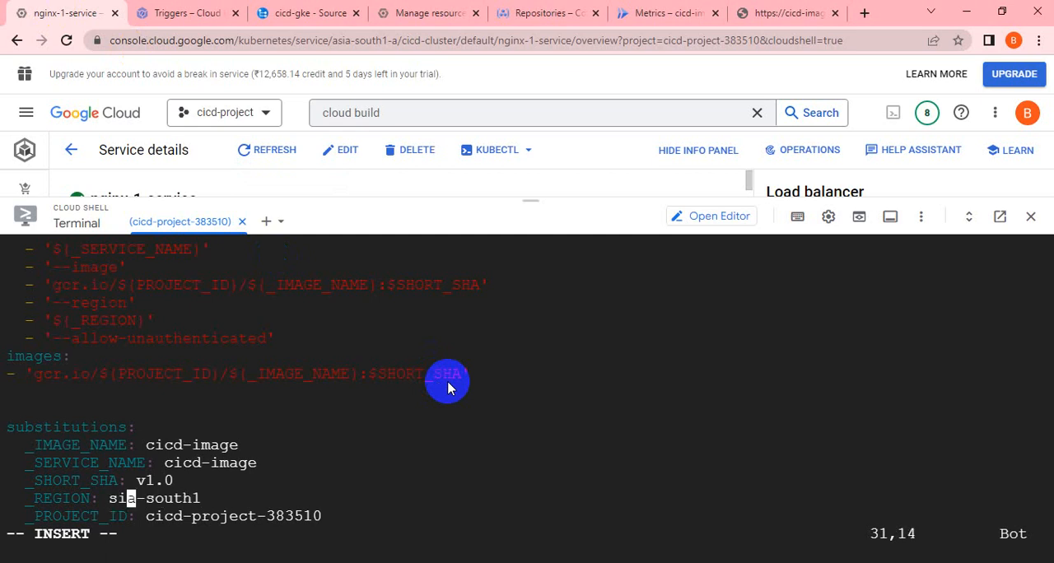
{"action": "key", "text": "Right"}
{"action": "key", "text": "BackSpace"}
{"action": "key", "text": "BackSpace"}
{"action": "key", "text": "BackSpace"}
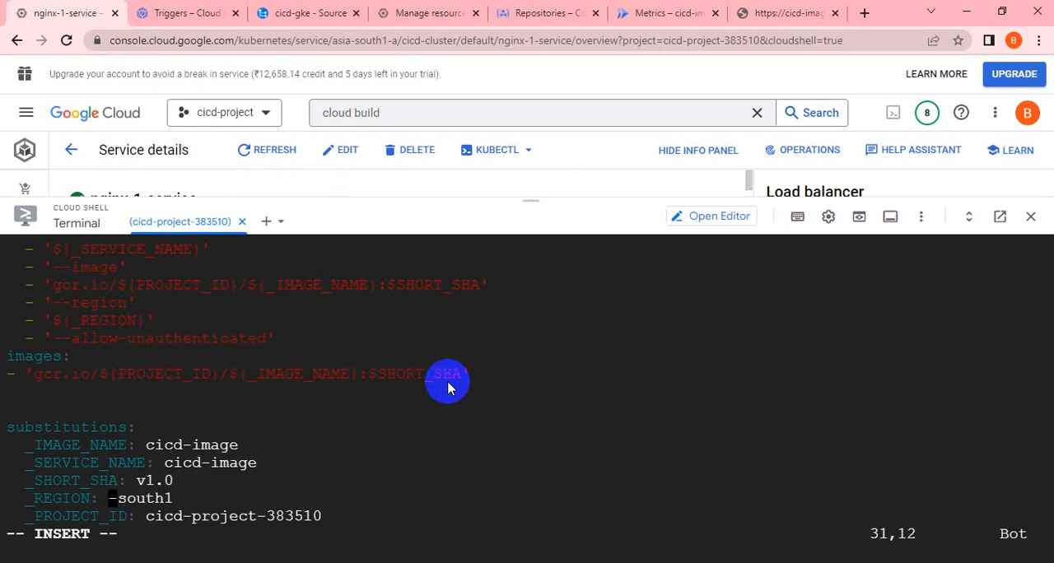
{"action": "type", "text": "us"}
{"action": "key", "text": "Right"}
{"action": "key", "text": "Right"}
{"action": "key", "text": "Right"}
{"action": "key", "text": "Right"}
{"action": "key", "text": "Right"}
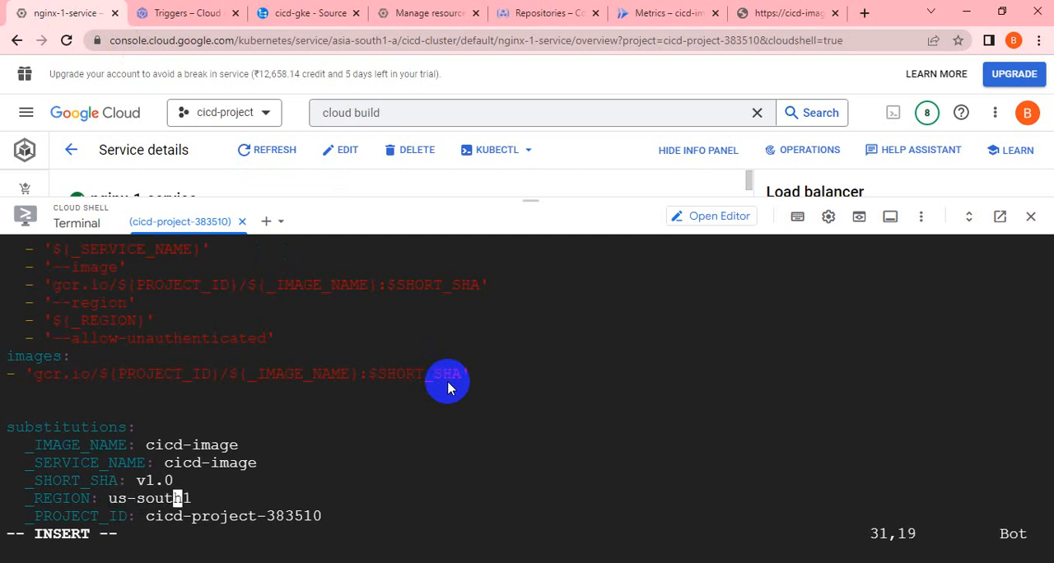
{"action": "key", "text": "BackSpace"}
{"action": "key", "text": "BackSpace"}
{"action": "key", "text": "Delete"}
{"action": "key", "text": "BackSpace"}
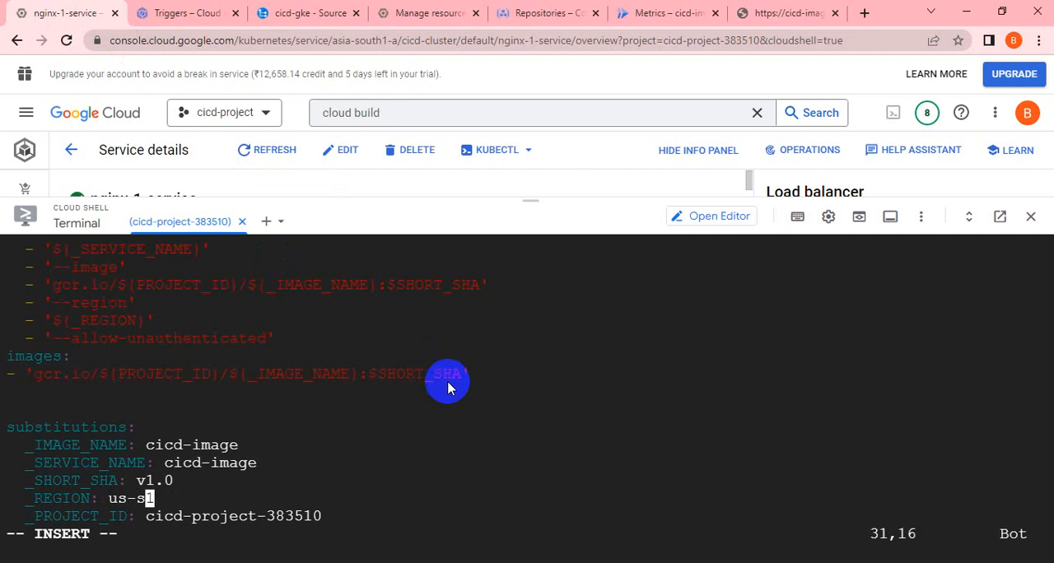
{"action": "key", "text": "BackSpace"}
{"action": "type", "text": "central"}
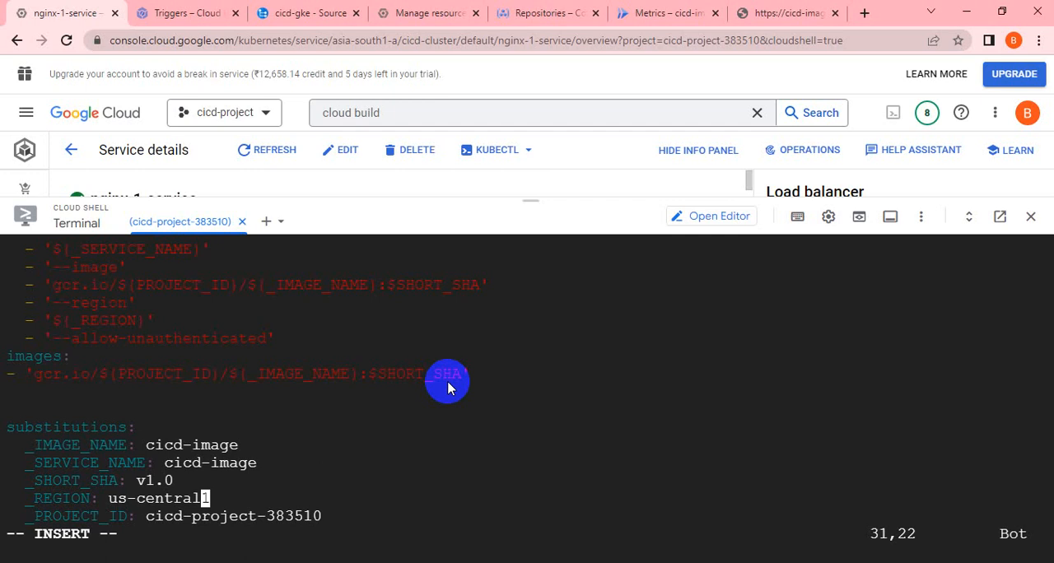
Review the Cloud Run deploy arguments and the images entry against the substitution values in cloudbuild.yaml.
{"action": "key", "text": "Up"}
{"action": "key", "text": "Up"}
{"action": "key", "text": "Up"}
{"action": "key", "text": "Up"}
{"action": "key", "text": "Up"}
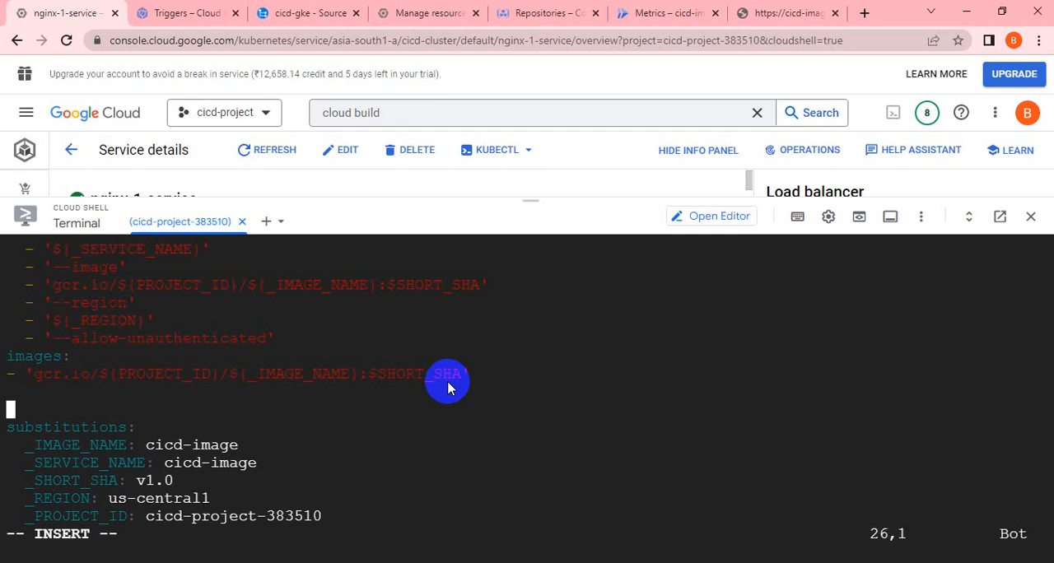
{"action": "key", "text": "Up"}
{"action": "key", "text": "Up"}
{"action": "key", "text": "Up"}
{"action": "key", "text": "Up"}
{"action": "key", "text": "Up"}
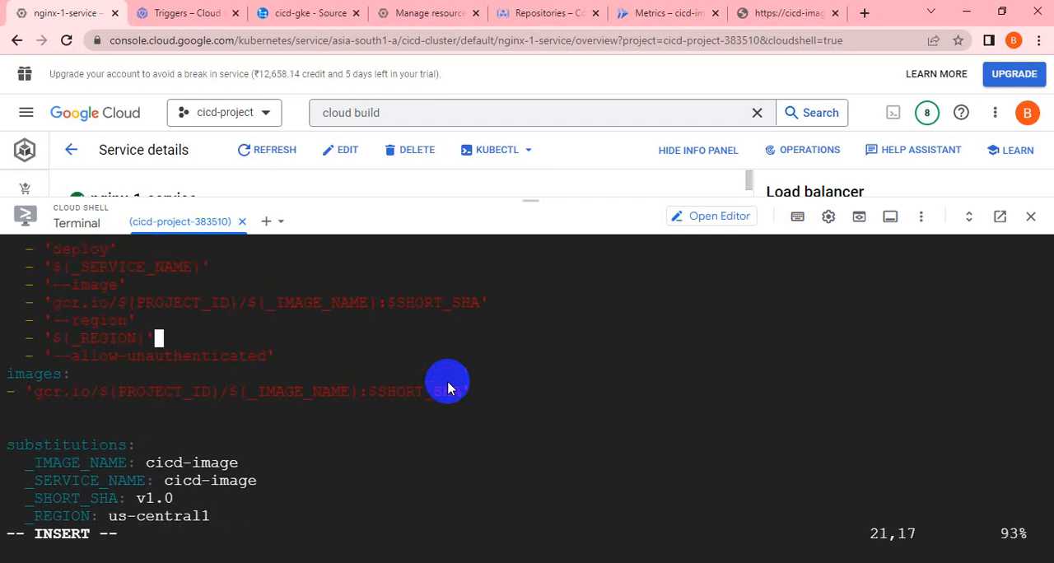
{"action": "key", "text": "Up"}
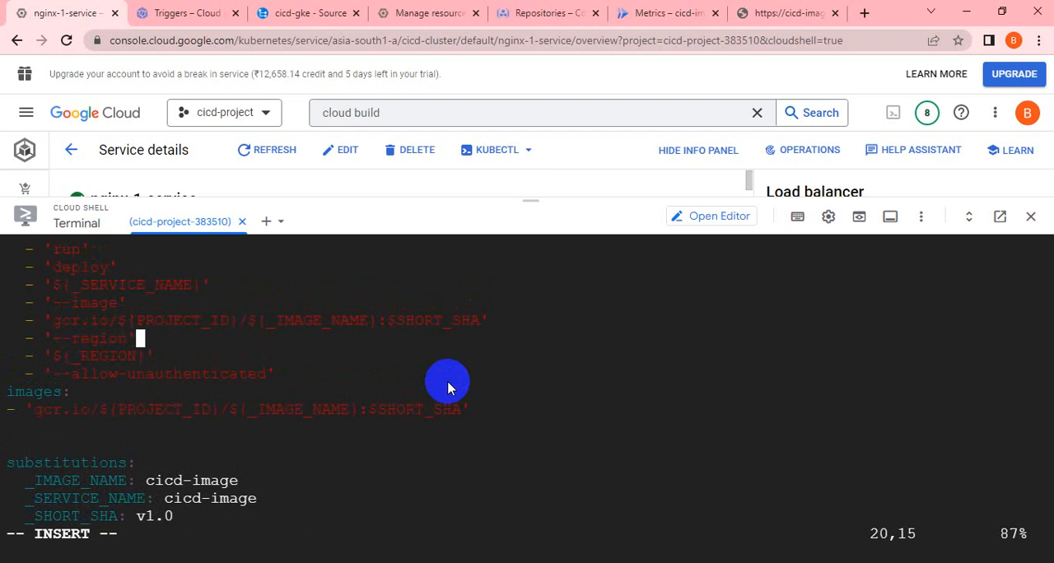
{"action": "key", "text": "Down"}
{"action": "key", "text": "Up"}
{"action": "key", "text": "Up"}
{"action": "key", "text": "Up"}
{"action": "key", "text": "Down"}
{"action": "key", "text": "Down"}
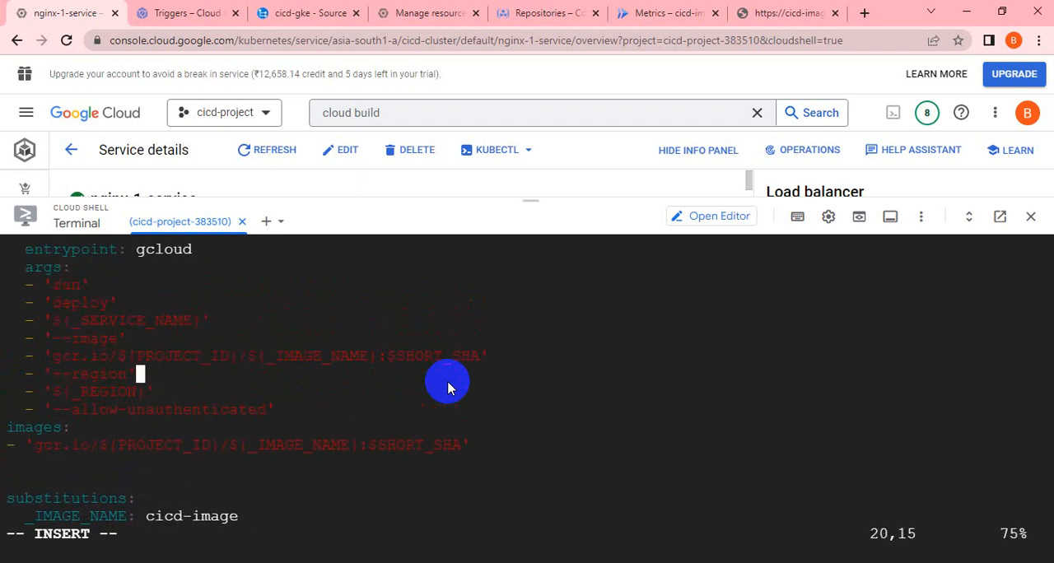
{"action": "key", "text": "Down"}
{"action": "key", "text": "Down"}
{"action": "key", "text": "Down"}
{"action": "key", "text": "Down"}
{"action": "key", "text": "Down"}
{"action": "key", "text": "Down"}
{"action": "key", "text": "Down"}
{"action": "key", "text": "Down"}
{"action": "key", "text": "Down"}
{"action": "key", "text": "Down"}
{"action": "key", "text": "End"}
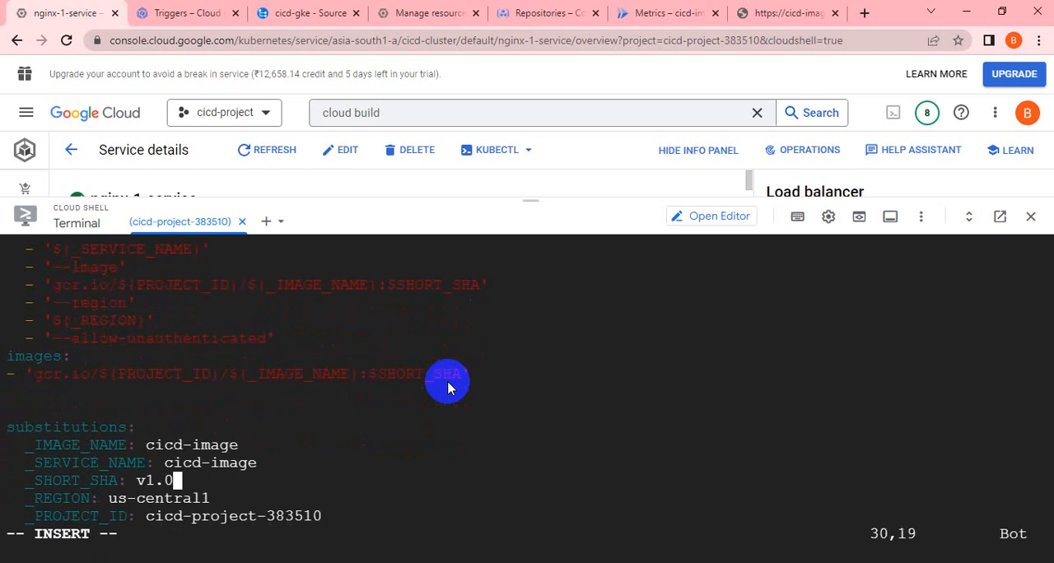
{"action": "key", "text": "Down"}
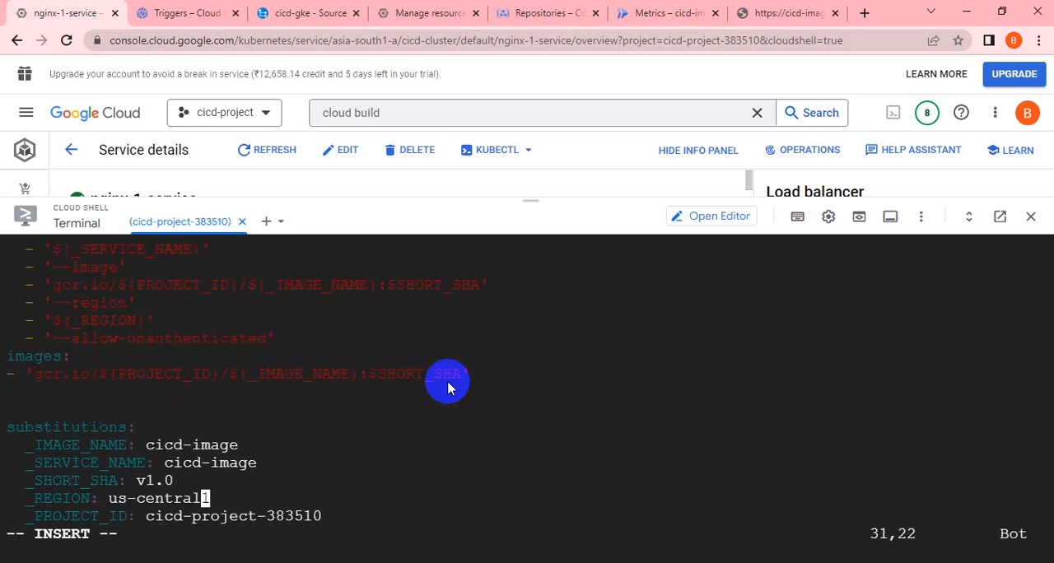
Change the project variable in the images entry's gcr.io path to ${_PROJECT_ID}.
{"action": "key", "text": "Up"}
{"action": "key", "text": "Up"}
{"action": "key", "text": "Up"}
{"action": "key", "text": "Up"}
{"action": "key", "text": "Up"}
{"action": "key", "text": "Up"}
{"action": "key", "text": "Up"}
{"action": "key", "text": "Left"}
{"action": "key", "text": "Left"}
{"action": "key", "text": "Left"}
{"action": "key", "text": "Left"}
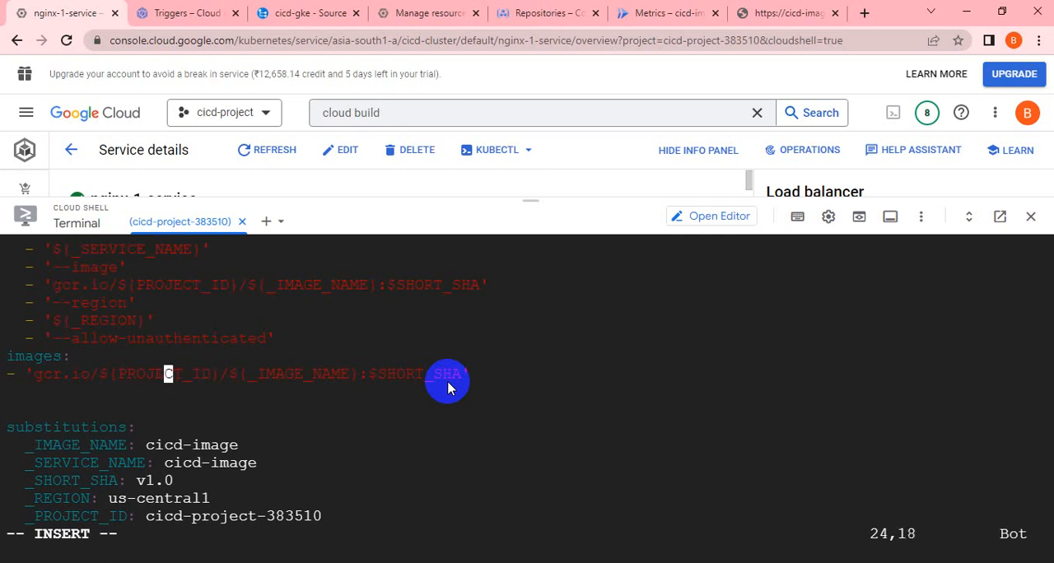
{"action": "key", "text": "Left"}
{"action": "key", "text": "Left"}
{"action": "key", "text": "Left"}
{"action": "key", "text": "Left"}
{"action": "key", "text": "Left"}
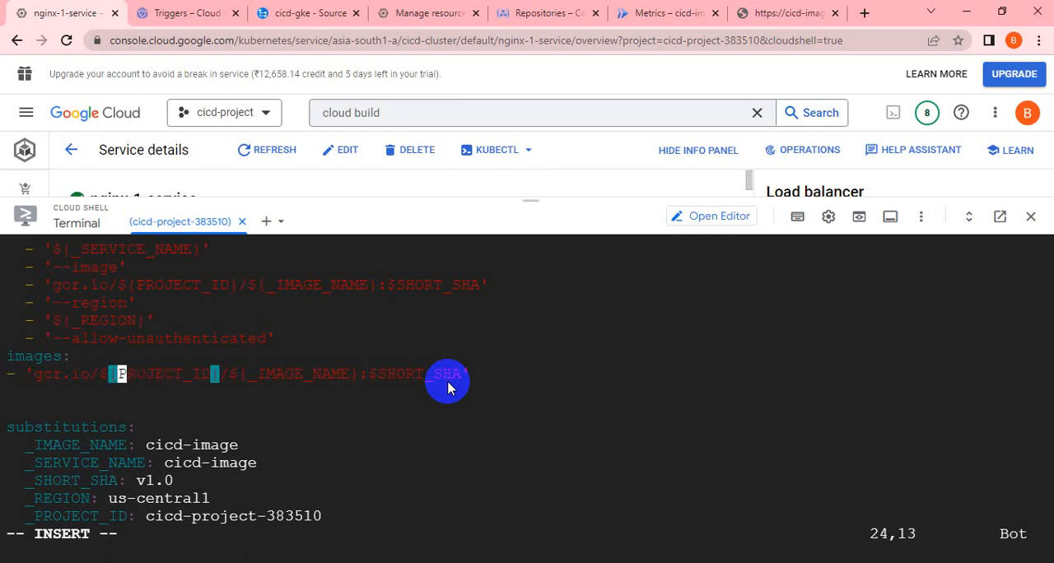
{"action": "type", "text": "_"}
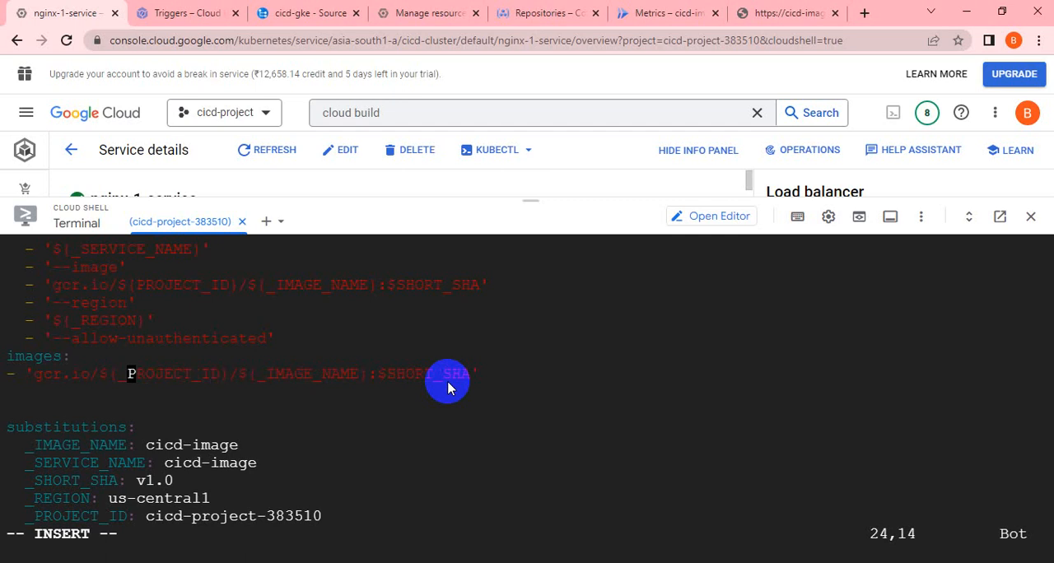
Change the project variable in the deploy step's --image path to ${_PROJECT_ID}.
{"action": "key", "text": "Up"}
{"action": "key", "text": "Up"}
{"action": "key", "text": "Up"}
{"action": "key", "text": "Up"}
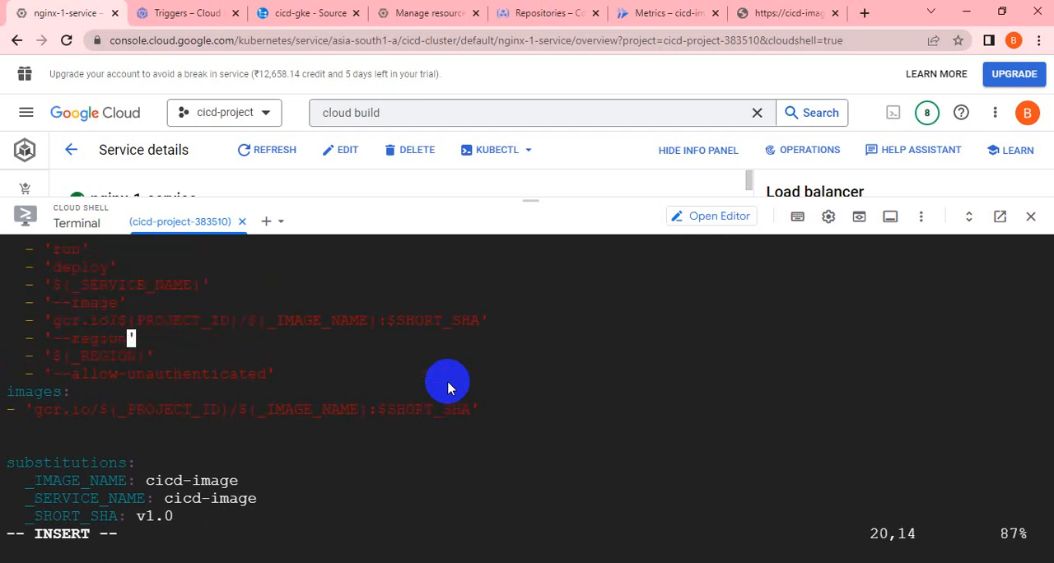
{"action": "key", "text": "Up"}
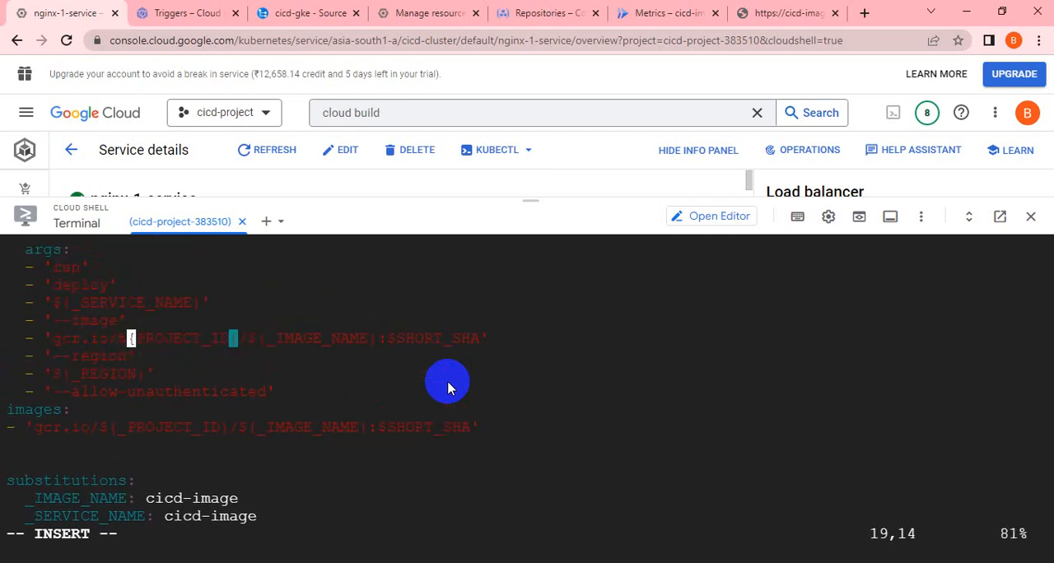
{"action": "key", "text": "Right"}
{"action": "type", "text": "_"}
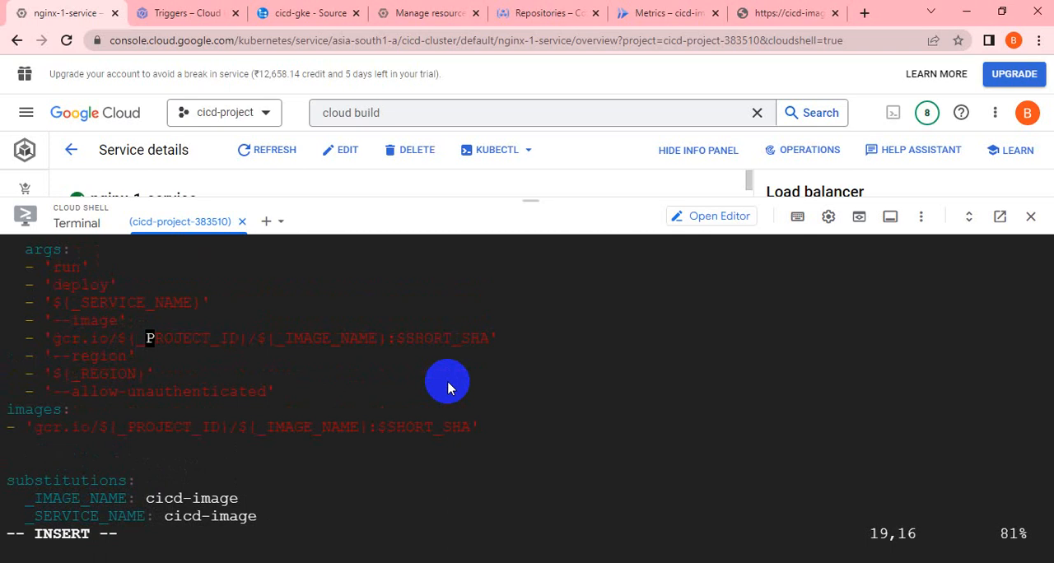
Examine the variable names in the Docker build and push steps, and return to the substitutions block.
{"action": "key", "text": "Up"}
{"action": "key", "text": "Up"}
{"action": "key", "text": "Up"}
{"action": "key", "text": "Up"}
{"action": "key", "text": "Up"}
{"action": "key", "text": "Up"}
{"action": "key", "text": "Up"}
{"action": "key", "text": "Up"}
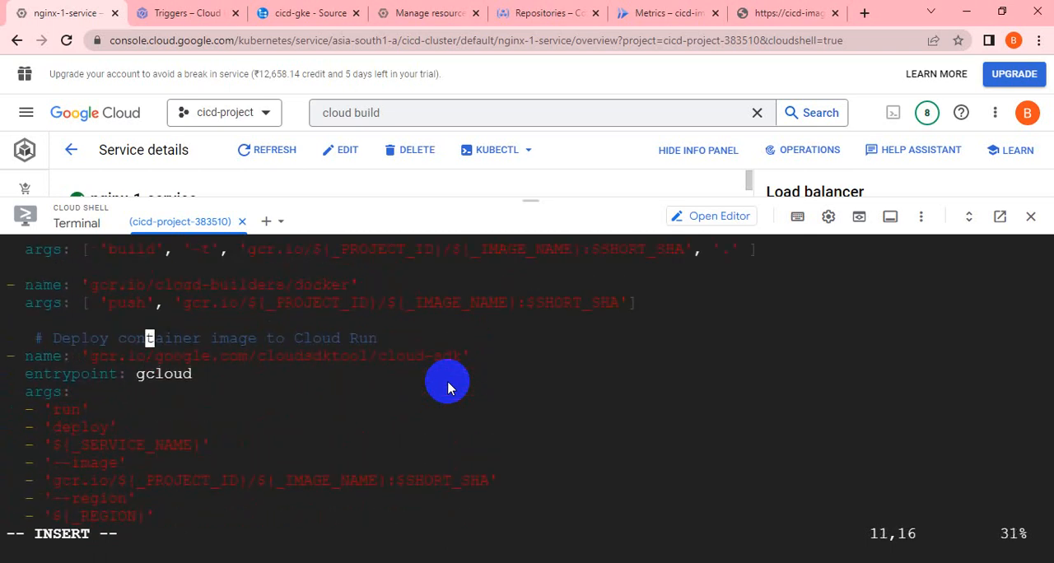
{"action": "key", "text": "Up"}
{"action": "key", "text": "Up"}
{"action": "key", "text": "Up"}
{"action": "key", "text": "Up"}
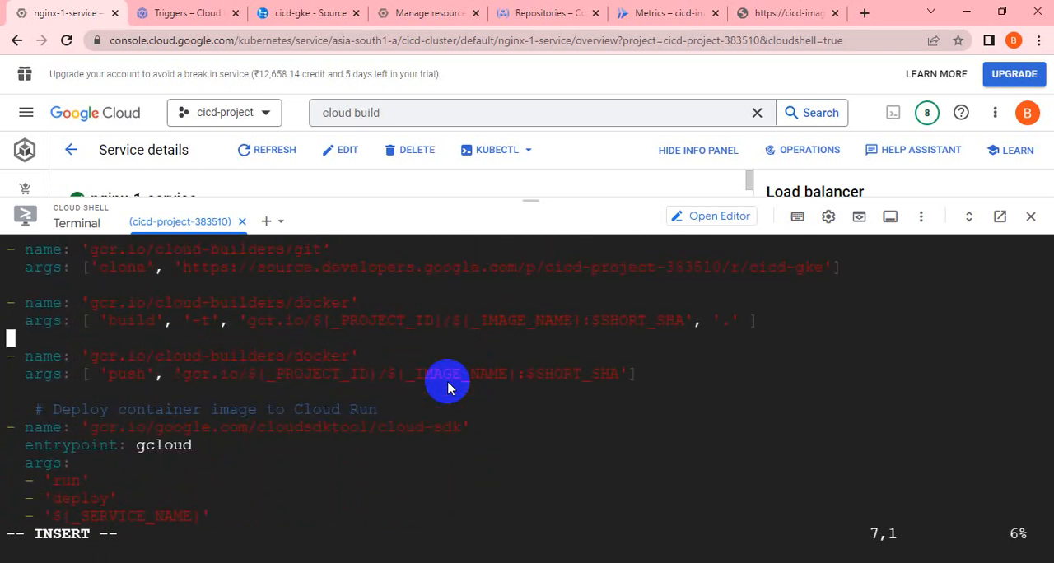
{"action": "key", "text": "Up"}
{"action": "key", "text": "Up"}
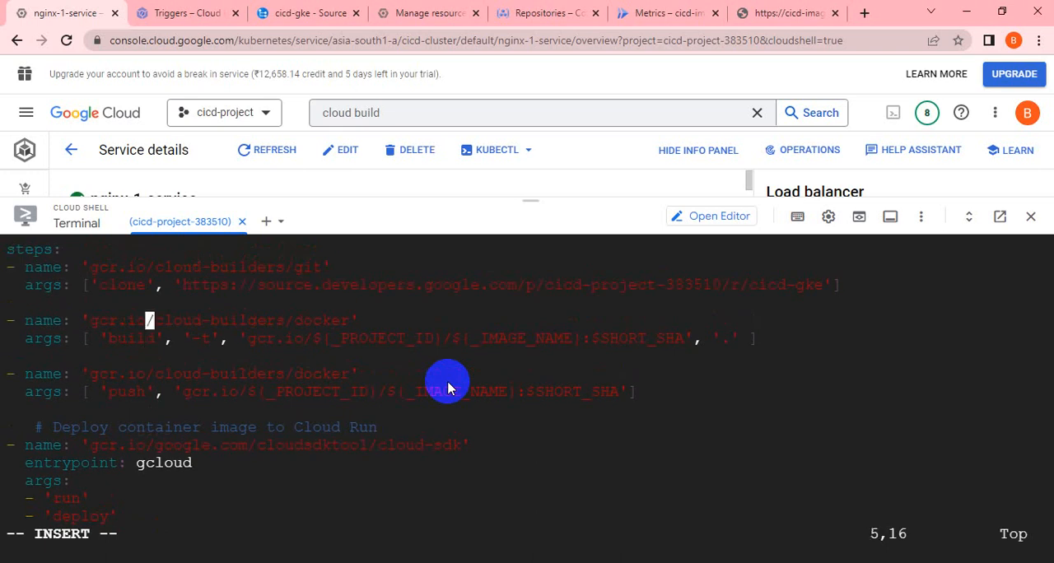
{"action": "key", "text": "Down"}
{"action": "key", "text": "Down"}
{"action": "key", "text": "Down"}
{"action": "key", "text": "Down"}
{"action": "key", "text": "Down"}
{"action": "key", "text": "Down"}
{"action": "key", "text": "Down"}
{"action": "key", "text": "Down"}
{"action": "key", "text": "Down"}
{"action": "key", "text": "Down"}
{"action": "key", "text": "Down"}
{"action": "key", "text": "Down"}
{"action": "key", "text": "Down"}
{"action": "key", "text": "Down"}
{"action": "key", "text": "Down"}
{"action": "key", "text": "Down"}
{"action": "key", "text": "Down"}
{"action": "key", "text": "Down"}
{"action": "key", "text": "Down"}
{"action": "key", "text": "Down"}
{"action": "key", "text": "Down"}
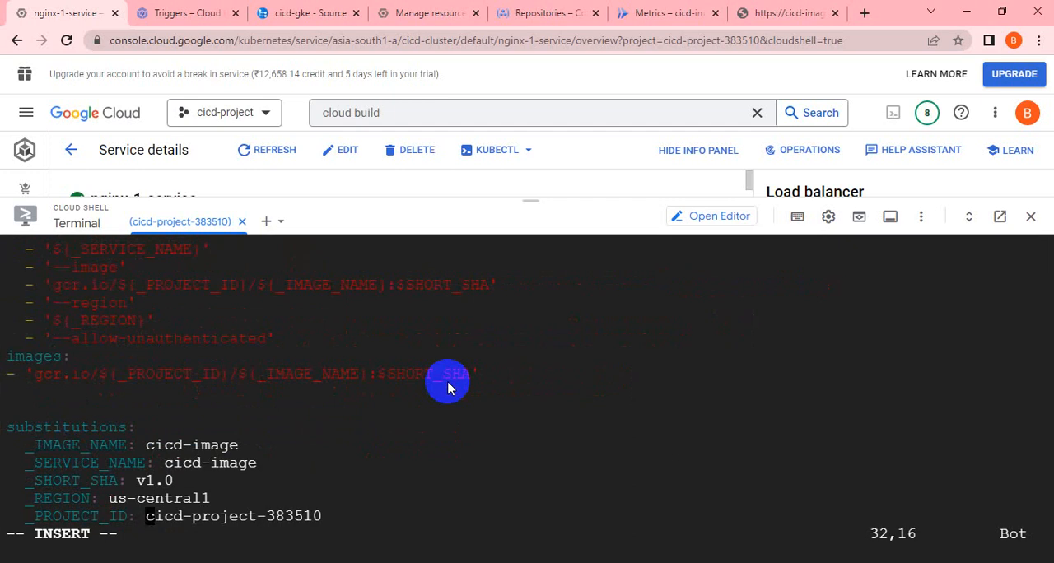
Save cloudbuild.yaml, exit the editor and go to the Cloud Build triggers list.
{"action": "key", "text": "Escape"}
{"action": "type", "text": ":wq!"}
{"action": "key", "text": "Return"}
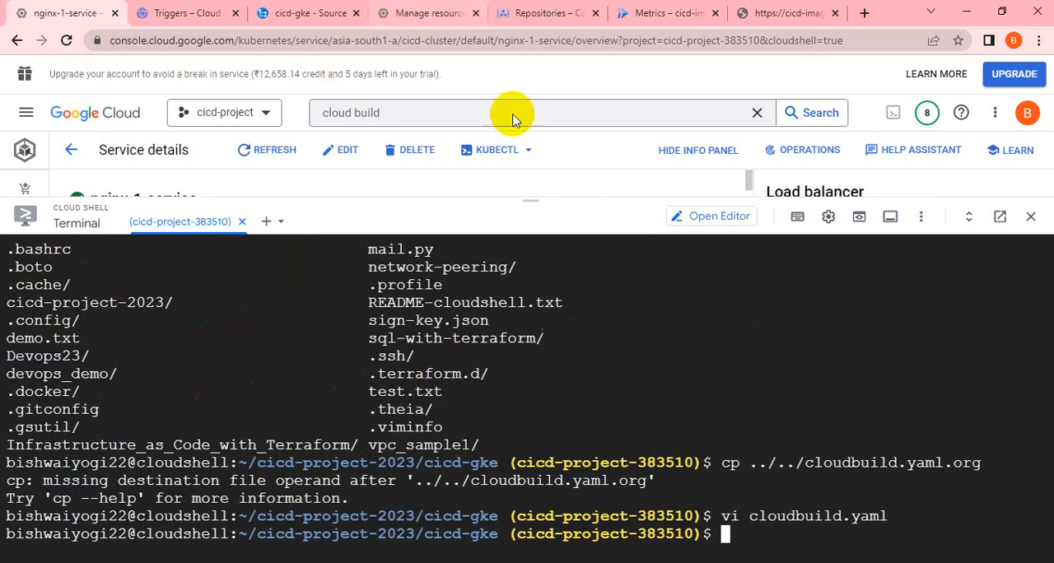
{"action": "left_click", "coordinate": [202, 16]}
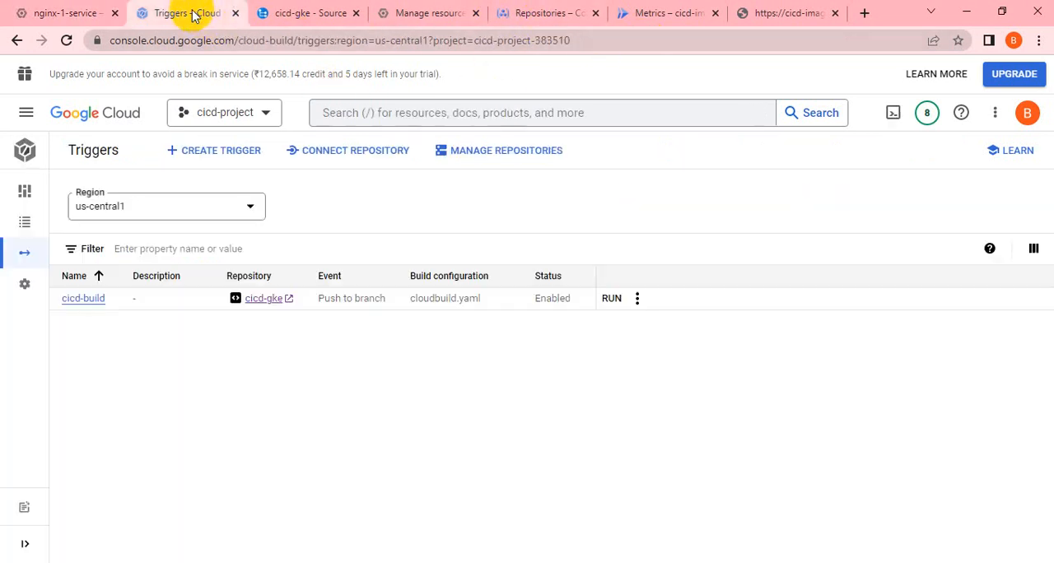
{"action": "left_click", "coordinate": [638, 301]}
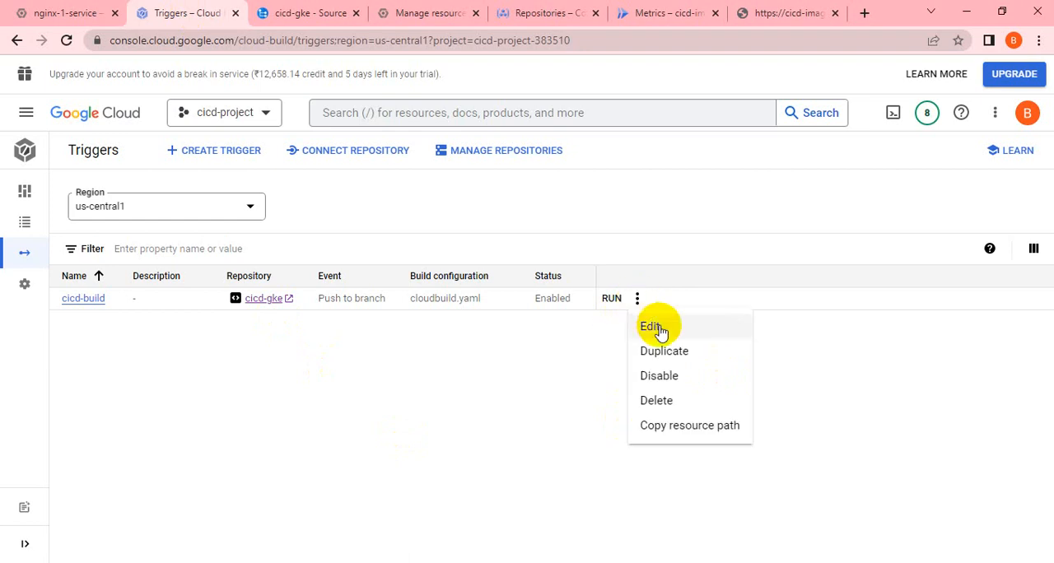
{"action": "left_click", "coordinate": [651, 327]}
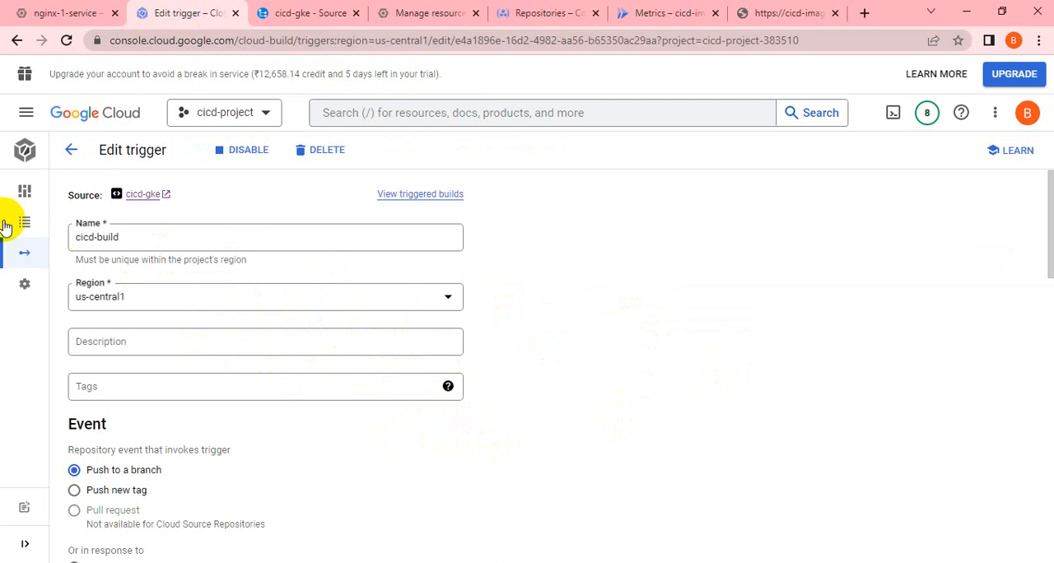
{"action": "mouse_move", "coordinate": [27, 222]}
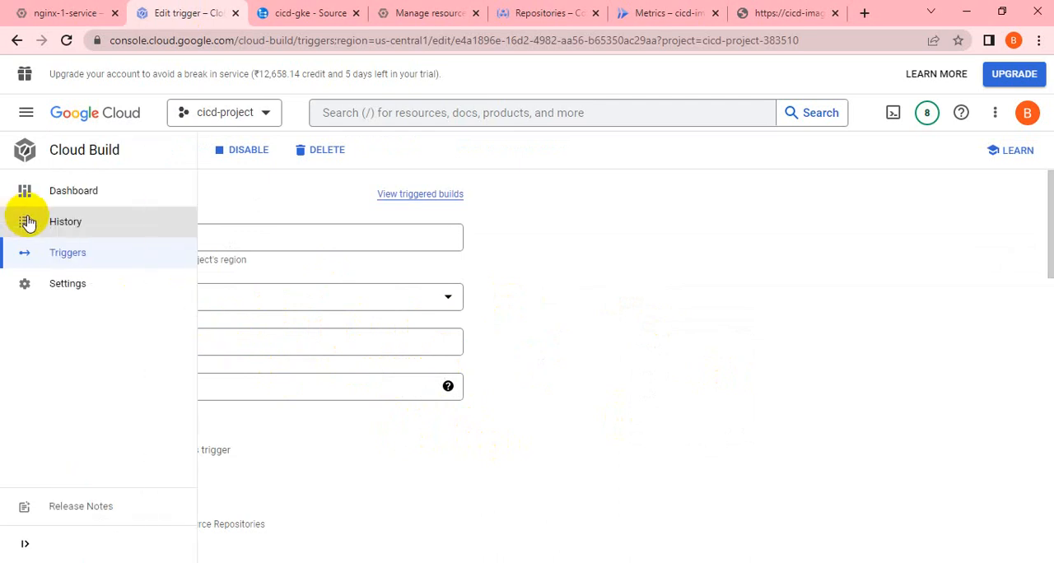
{"action": "left_click", "coordinate": [75, 261]}
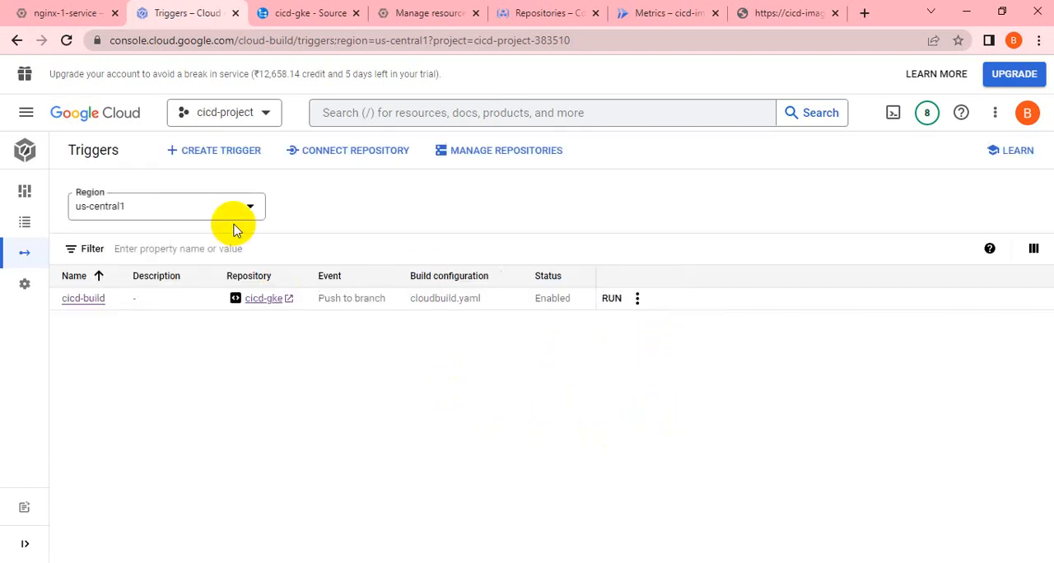
Delete the cicd-build trigger and confirm the deletion.
{"action": "left_click", "coordinate": [637, 299]}
{"action": "left_click", "coordinate": [672, 402]}
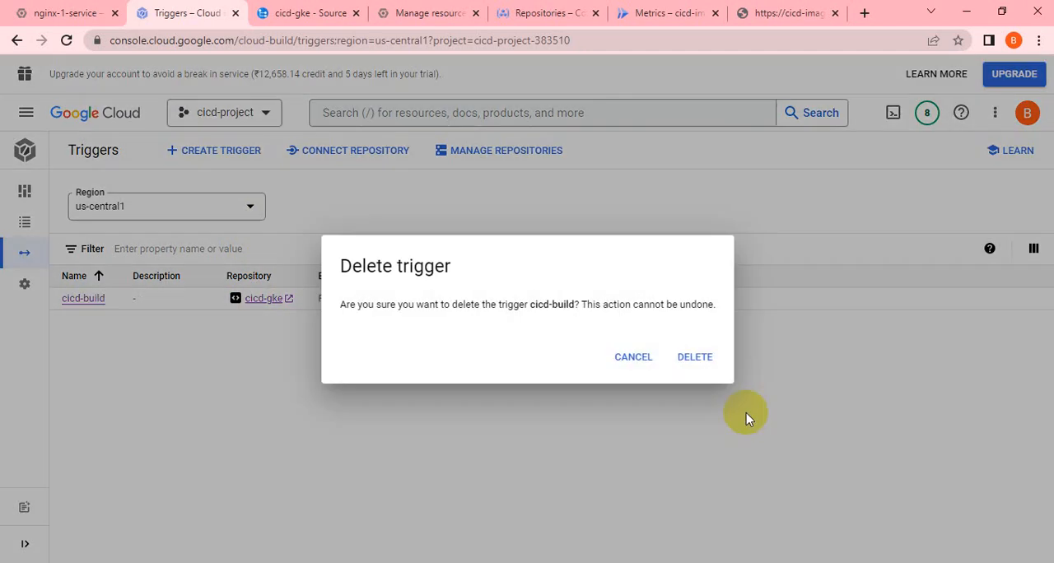
{"action": "left_click", "coordinate": [700, 363]}
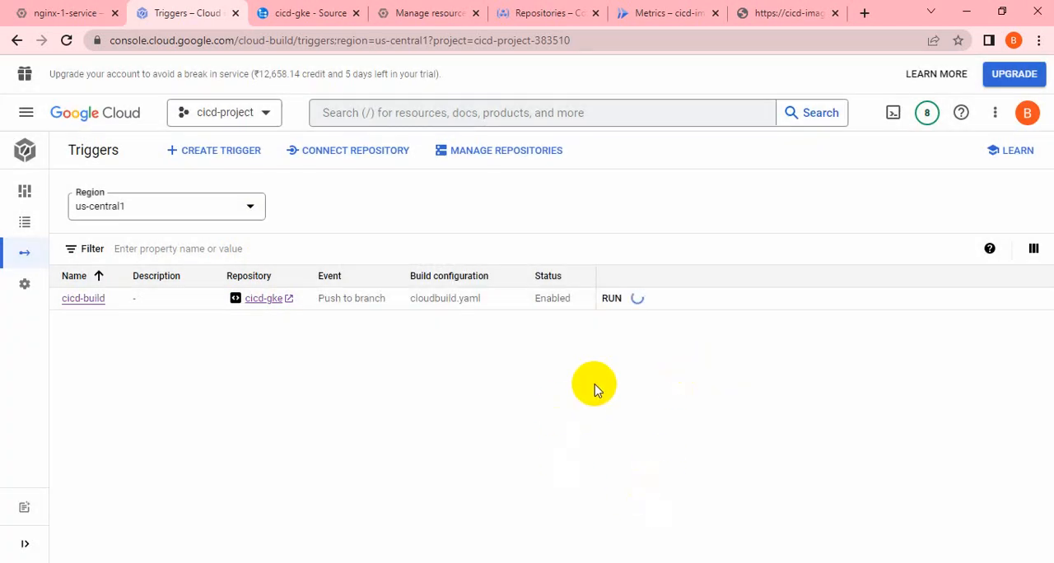
Start a new build trigger named cicd-cloudrun and set its source repository to cicd-gke (Cloud Source Repositories).
{"action": "left_click", "coordinate": [216, 157]}
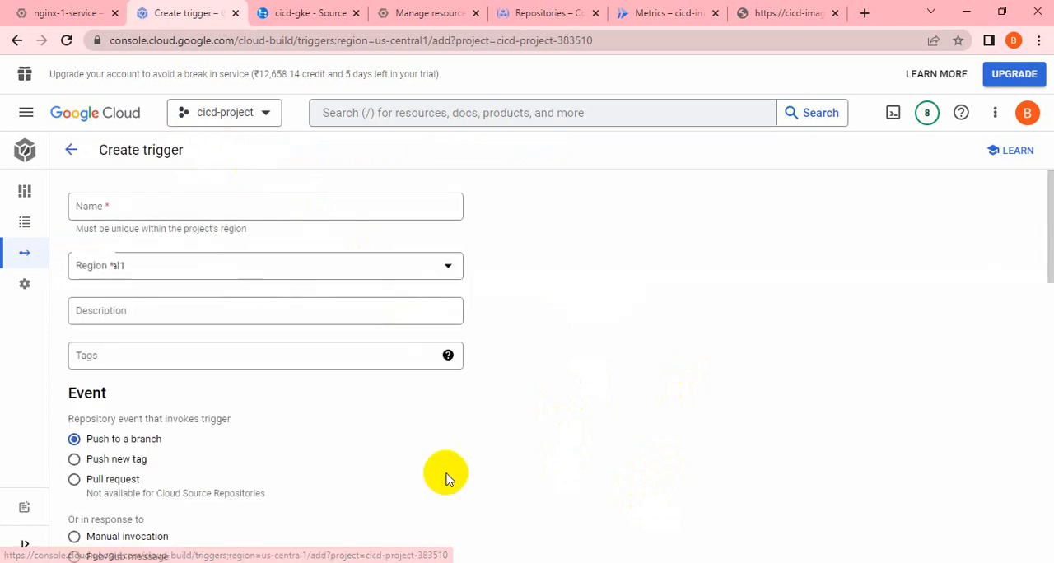
{"action": "left_click", "coordinate": [129, 212]}
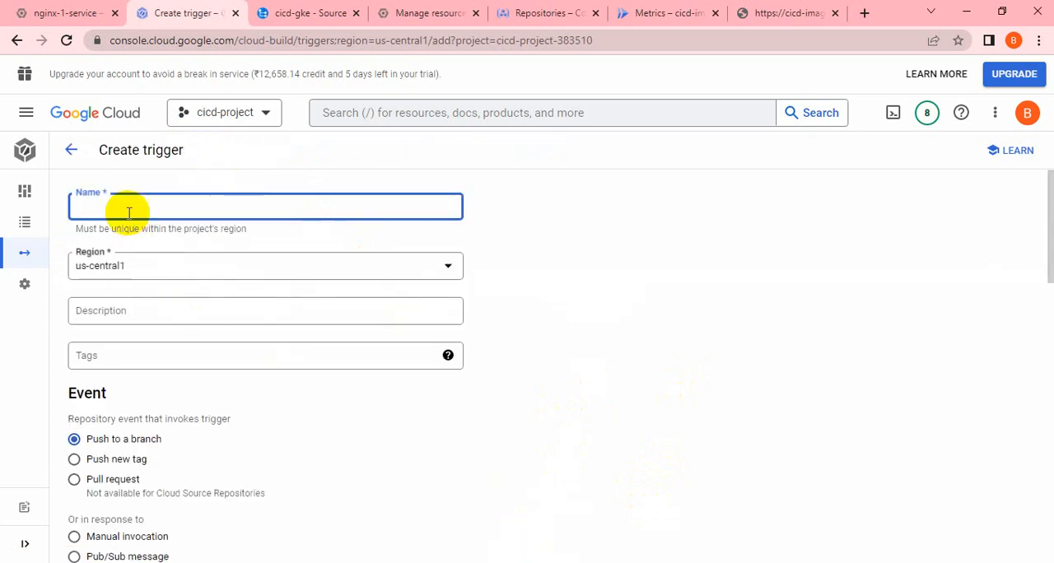
{"action": "type", "text": "cicd-cloudrun"}
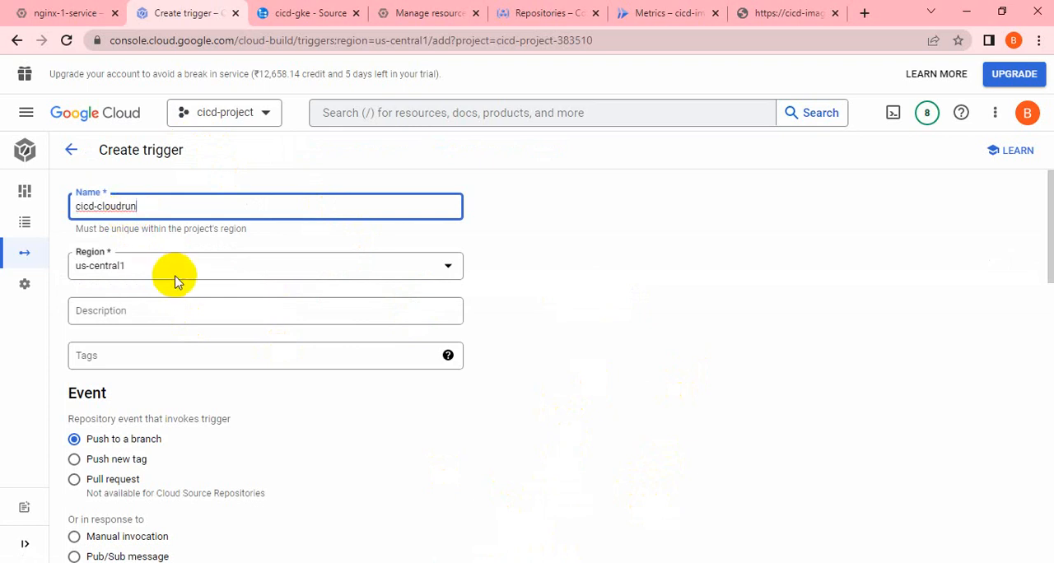
{"action": "scroll", "coordinate": [205, 355], "scroll_direction": "down", "scroll_amount": 2}
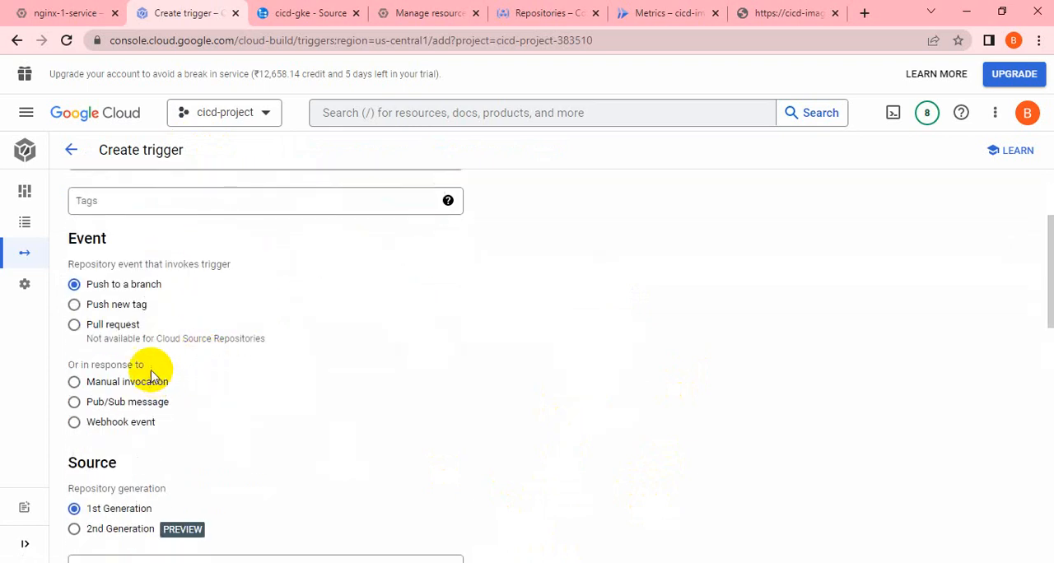
{"action": "scroll", "coordinate": [162, 361], "scroll_direction": "down", "scroll_amount": 1}
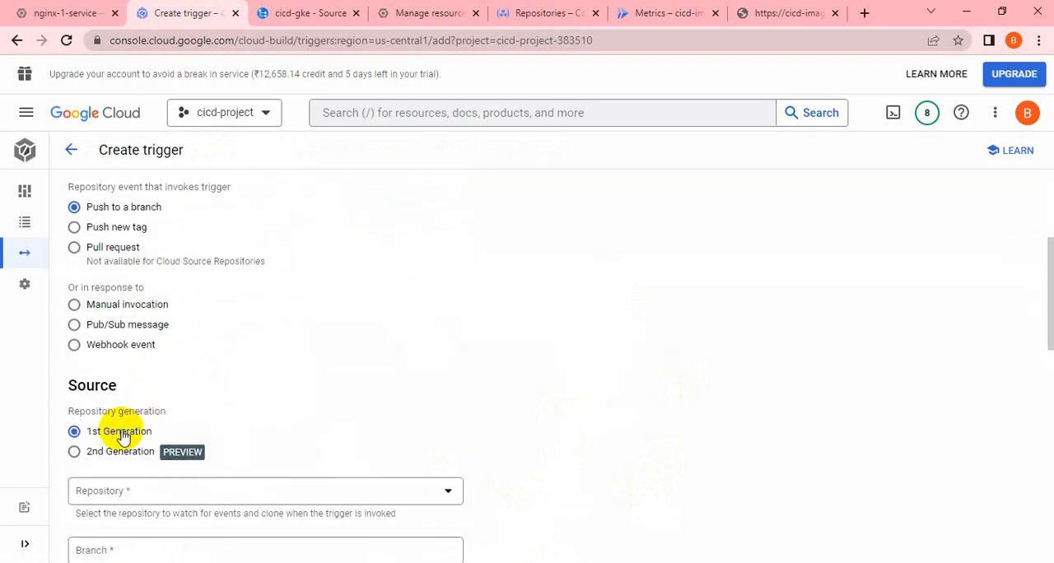
{"action": "scroll", "coordinate": [105, 433], "scroll_direction": "down", "scroll_amount": 2}
{"action": "left_click", "coordinate": [221, 347]}
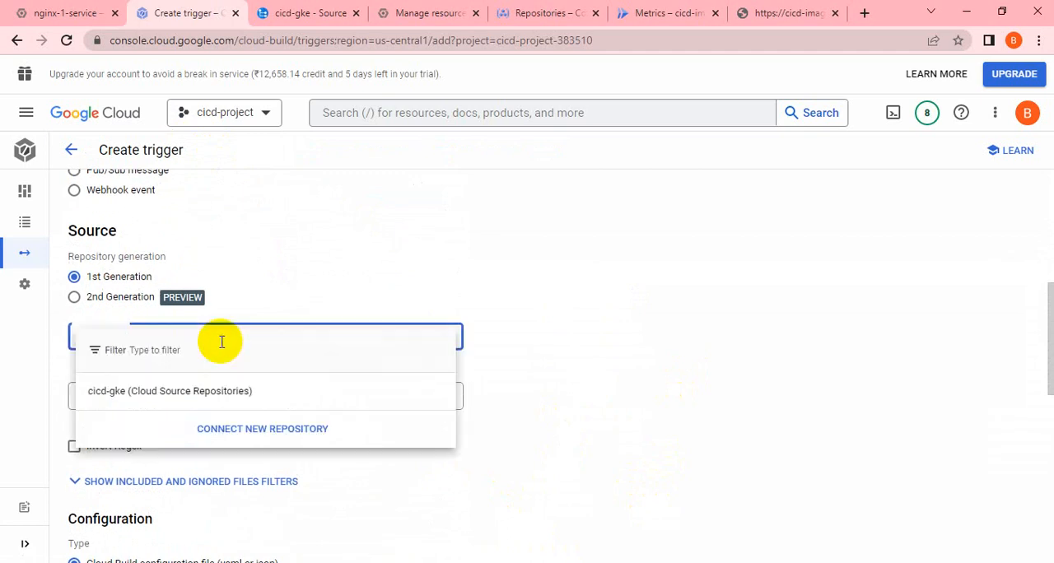
{"action": "left_click", "coordinate": [203, 396]}
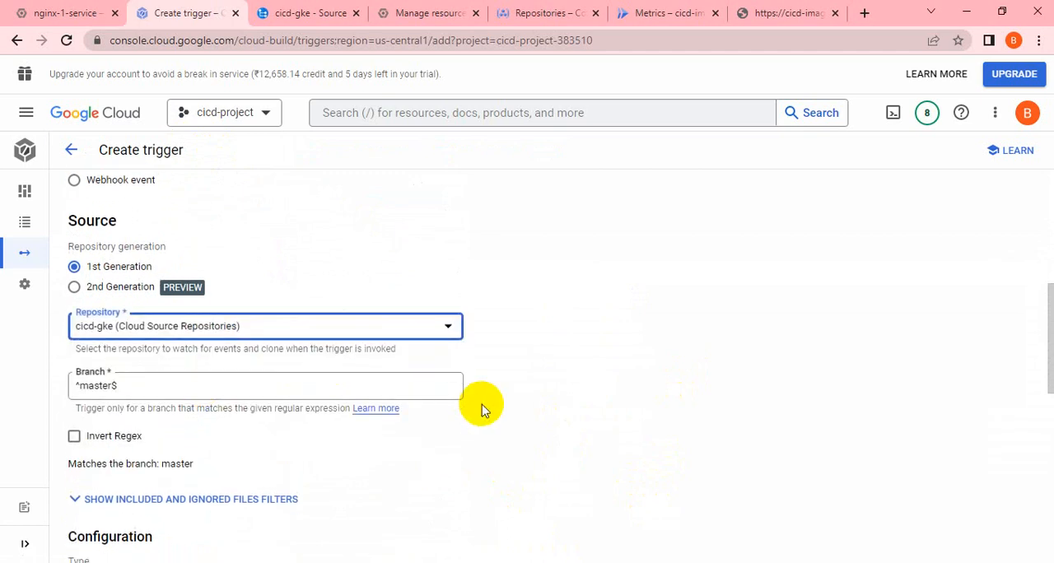
Create the trigger, keeping the master branch and the repository's cloudbuild.yaml as its configuration file.
{"action": "scroll", "coordinate": [482, 404], "scroll_direction": "down", "scroll_amount": 2}
{"action": "scroll", "coordinate": [299, 412], "scroll_direction": "down", "scroll_amount": 2}
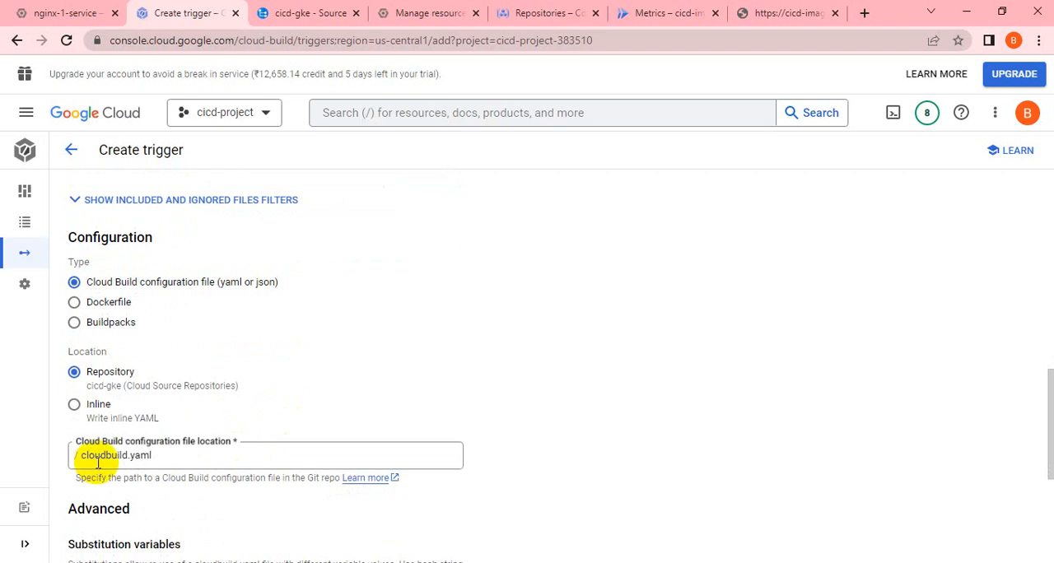
{"action": "scroll", "coordinate": [97, 461], "scroll_direction": "down", "scroll_amount": 1}
{"action": "scroll", "coordinate": [169, 412], "scroll_direction": "down", "scroll_amount": 3}
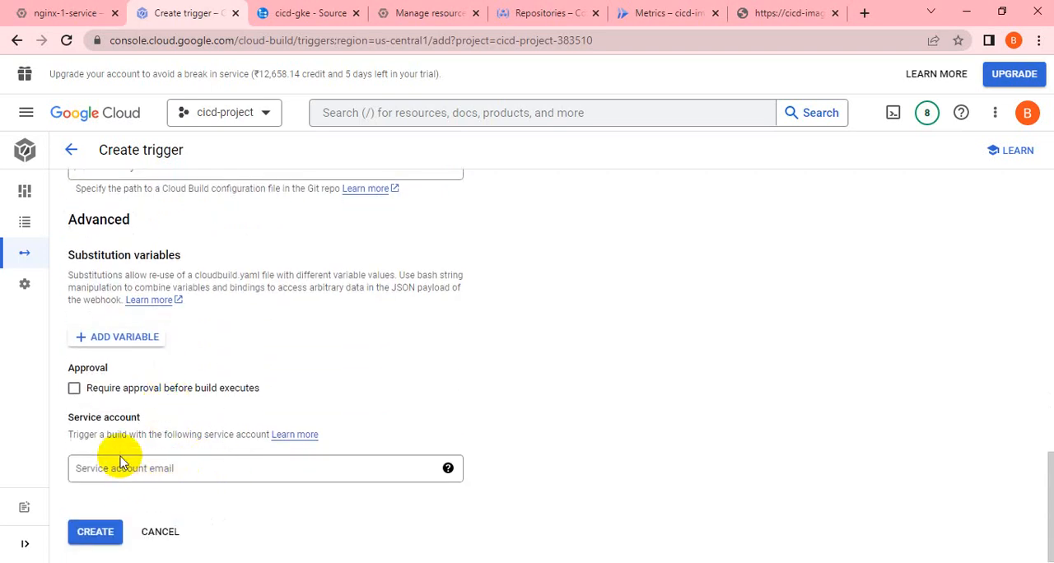
{"action": "left_click", "coordinate": [97, 534]}
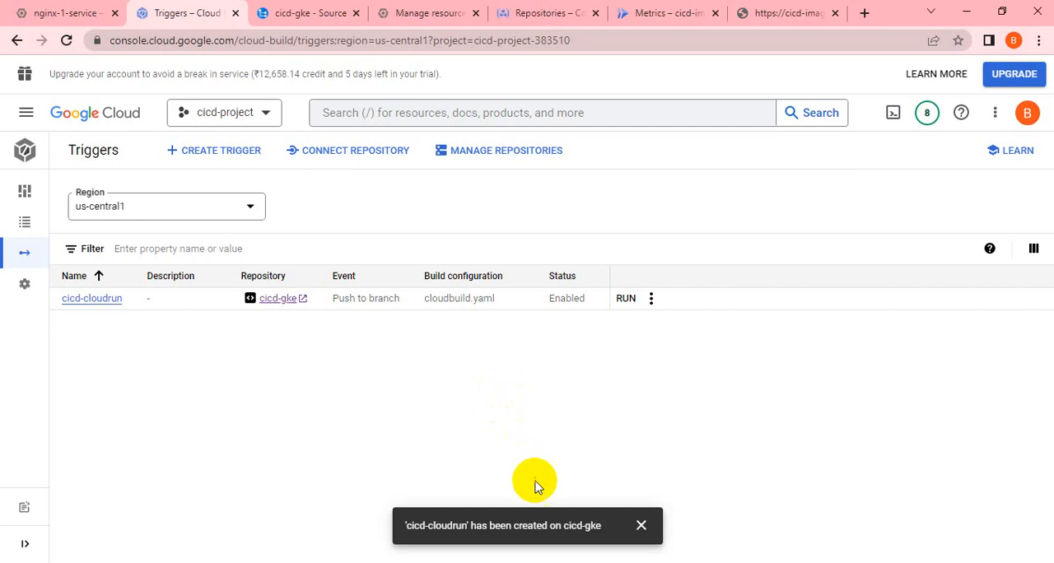
Return to Cloud Shell and list the files of the cicd-gke folder with ls -lrt.
{"action": "left_click", "coordinate": [45, 13]}
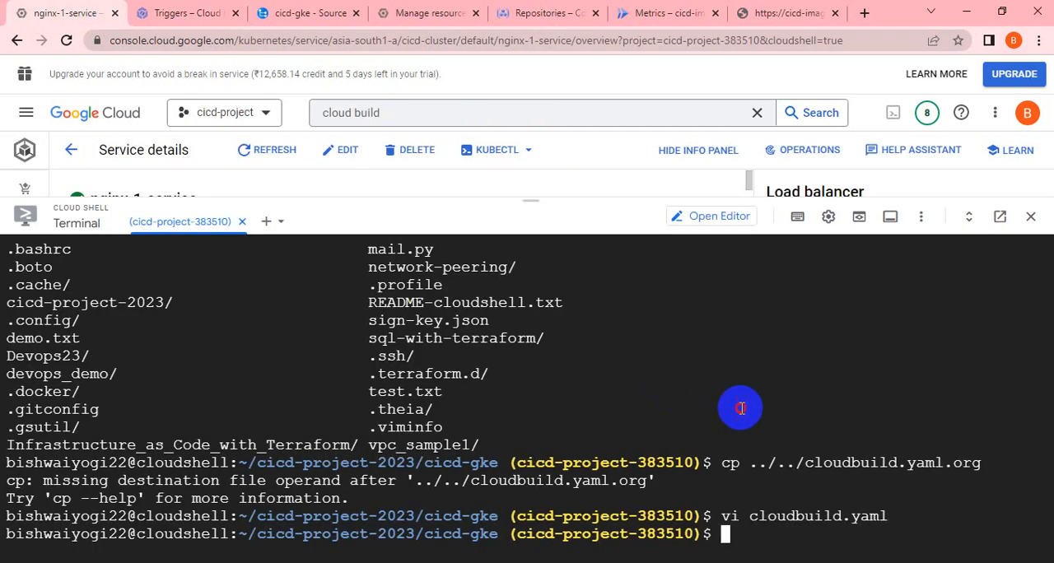
{"action": "type", "text": "ls -lrt"}
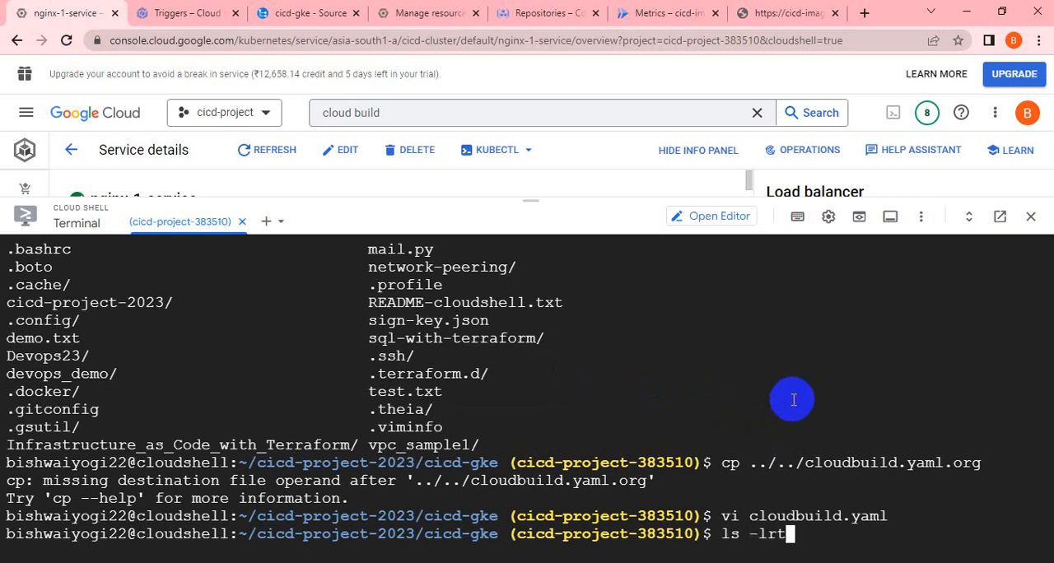
{"action": "key", "text": "Return"}
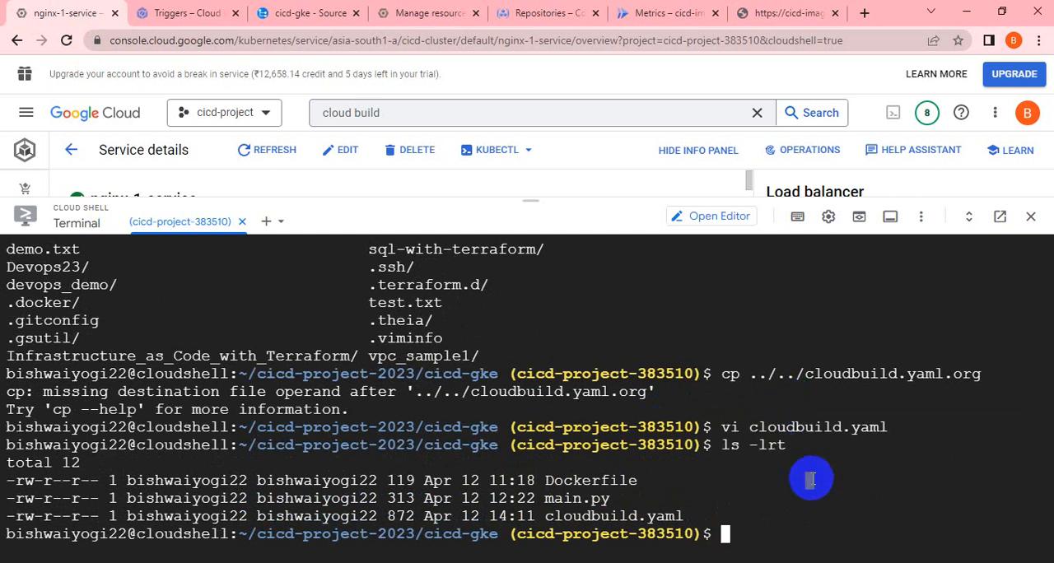
{"action": "double_click", "coordinate": [735, 486]}
{"action": "left_click", "coordinate": [738, 486]}
{"action": "left_click", "coordinate": [739, 488]}
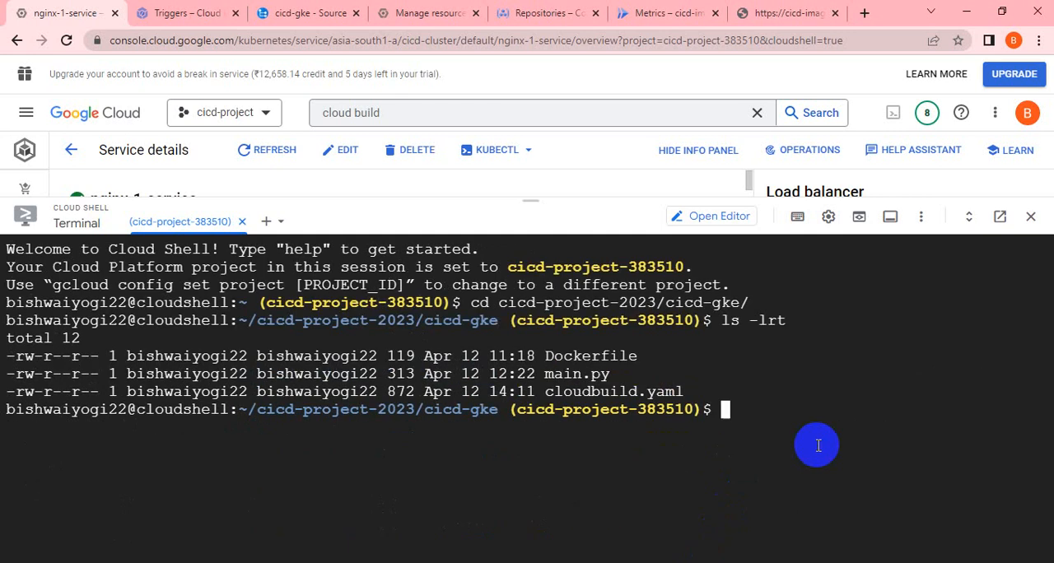
Stage all files of the cicd-gke folder with git add *.
{"action": "type", "text": "git add "}
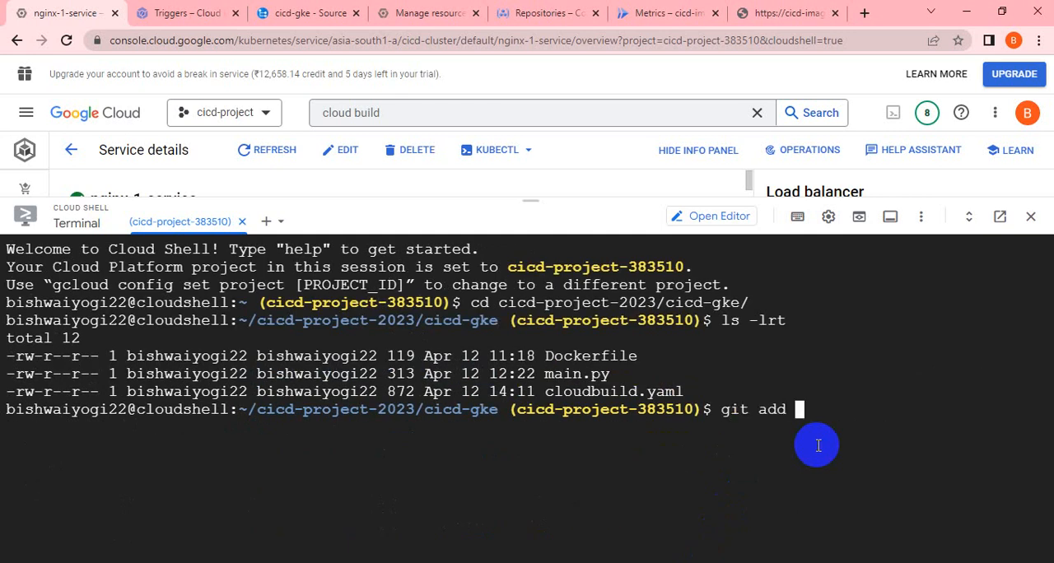
{"action": "type", "text": "*"}
{"action": "key", "text": "Return"}
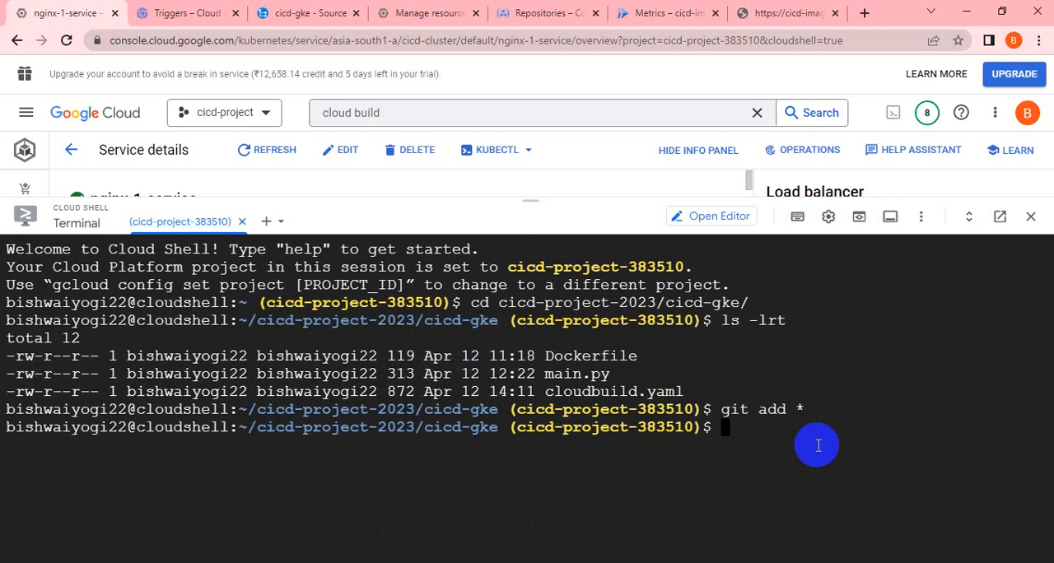
Commit the staged changes with the message "updated for cloud run".
{"action": "type", "text": "git commit -m "}
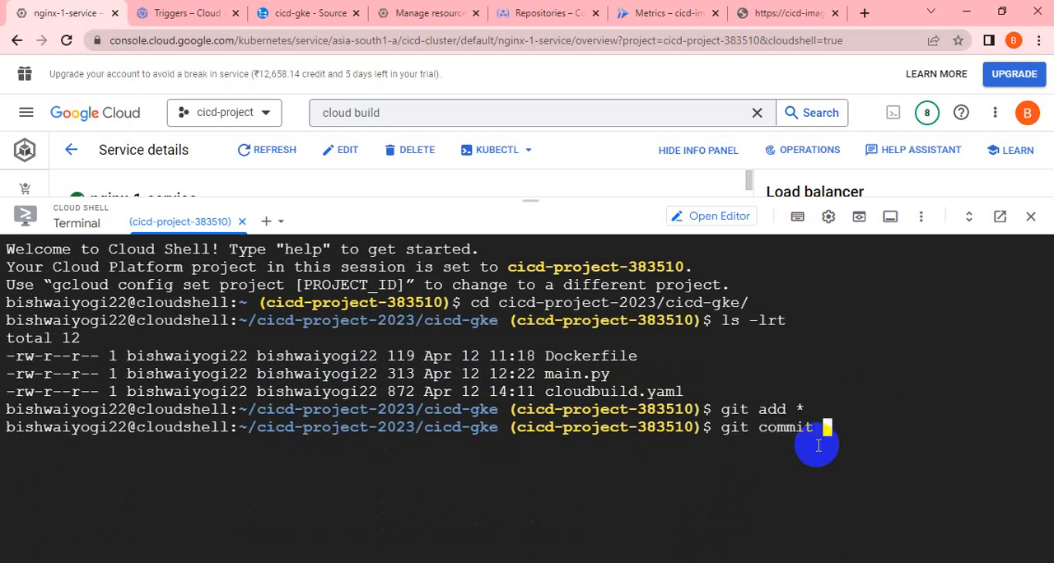
{"action": "type", "text": "\"up\""}
{"action": "key", "text": "Left"}
{"action": "type", "text": "updated"}
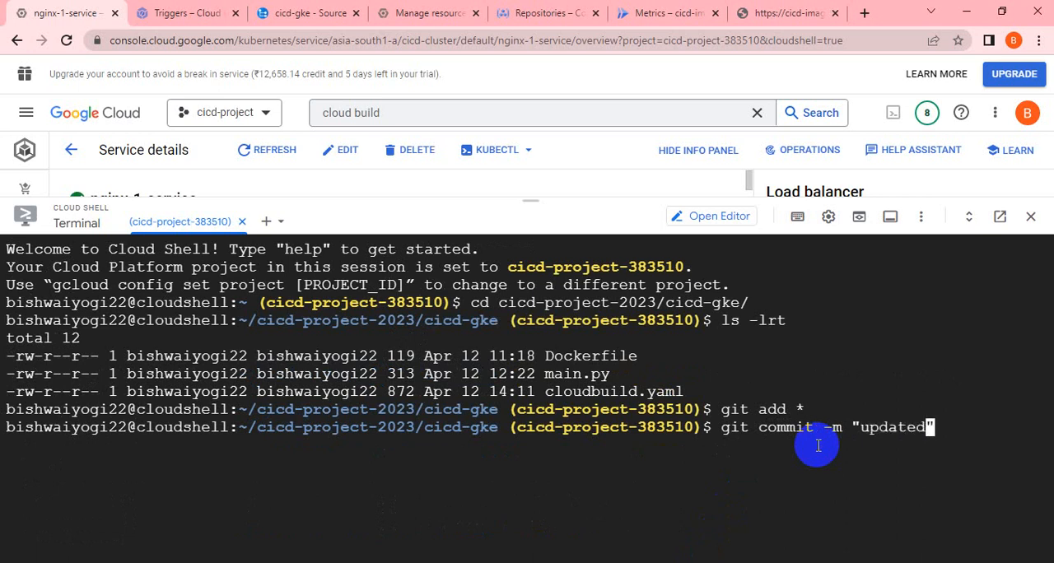
{"action": "type", "text": " for cloud run"}
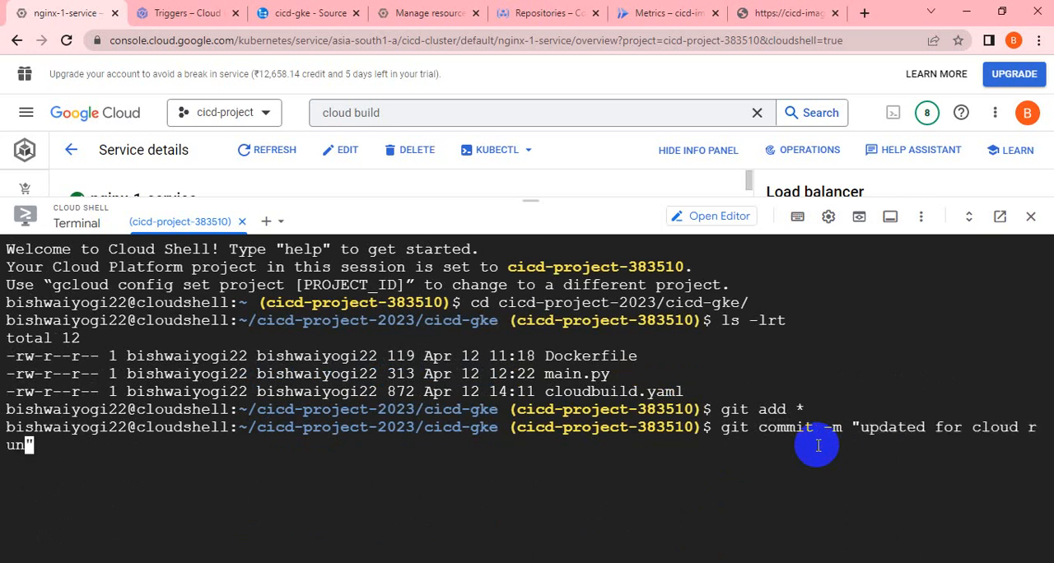
{"action": "key", "text": "Return"}
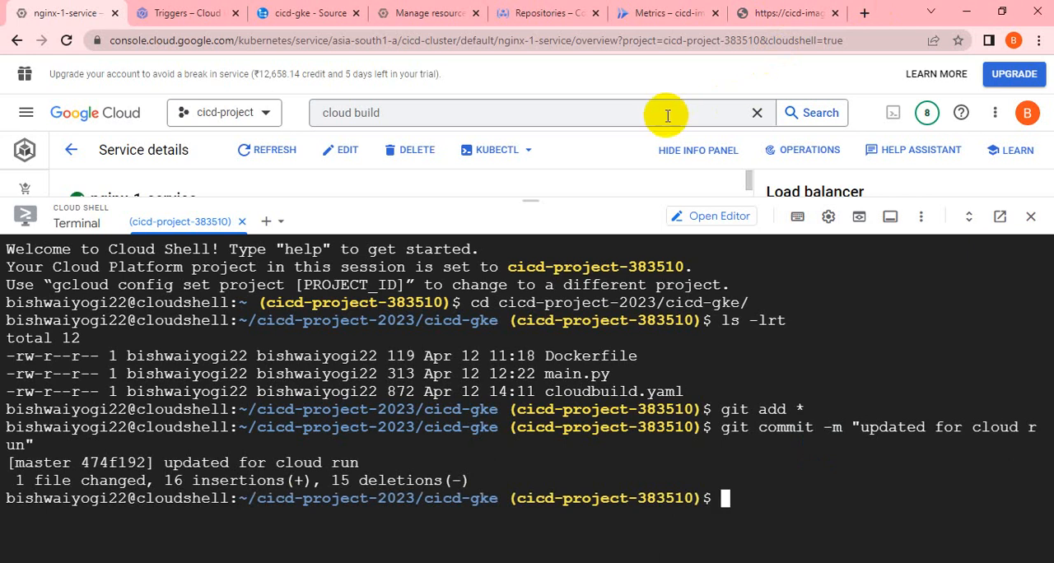
Check the Cloud Build history for the us-central1 region.
{"action": "left_click", "coordinate": [183, 22]}
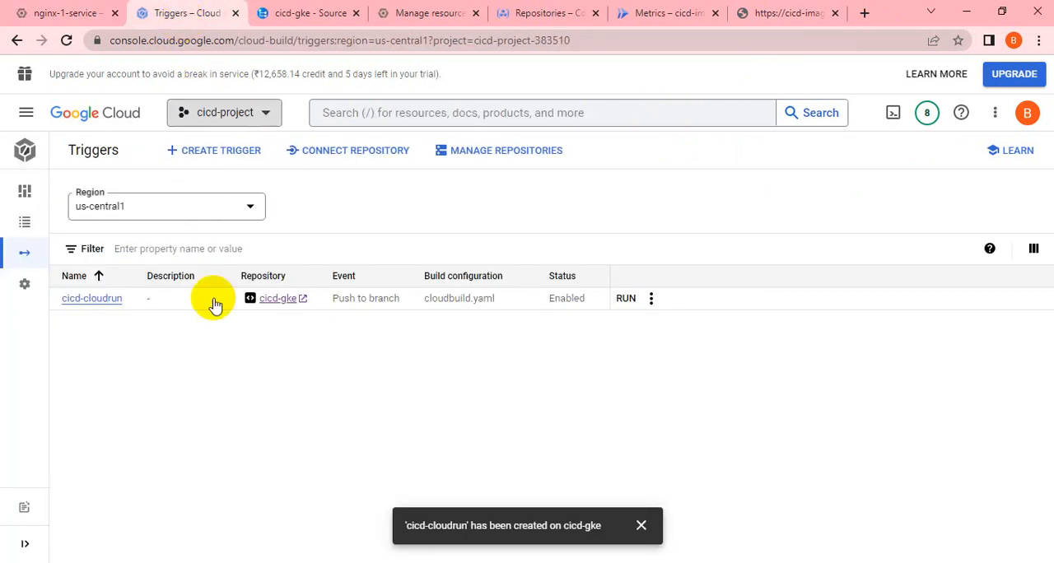
{"action": "left_click", "coordinate": [202, 372]}
{"action": "left_click", "coordinate": [27, 227]}
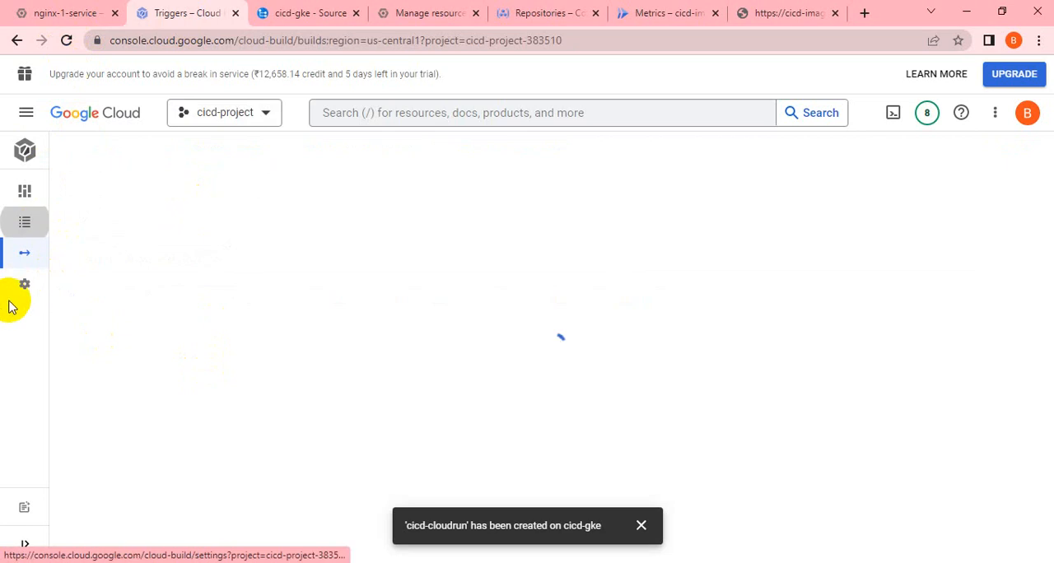
{"action": "mouse_move", "coordinate": [35, 249]}
{"action": "left_click", "coordinate": [77, 231]}
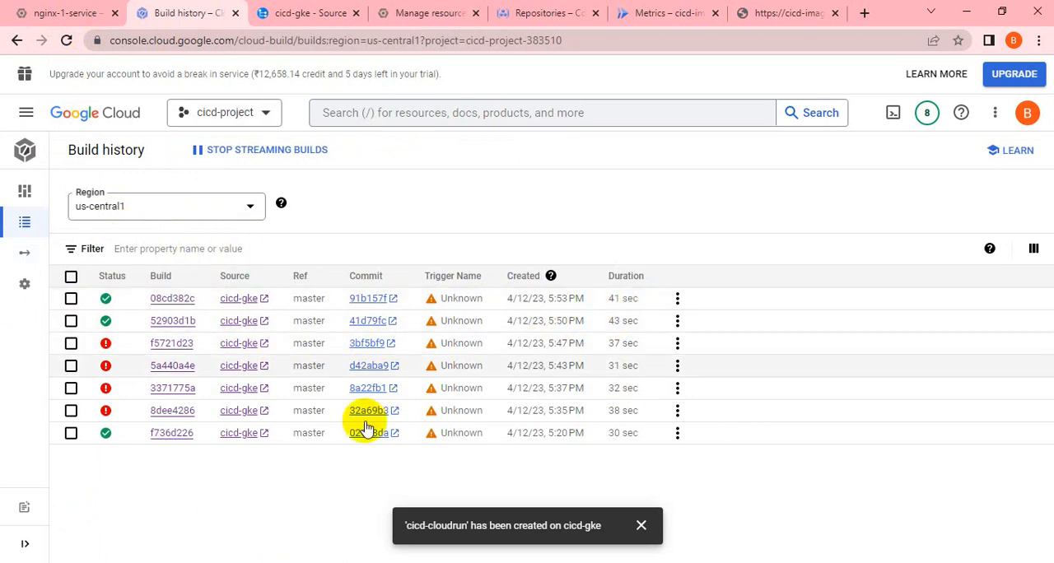
Return to Cloud Shell and open main.py in vi.
{"action": "left_click", "coordinate": [49, 13]}
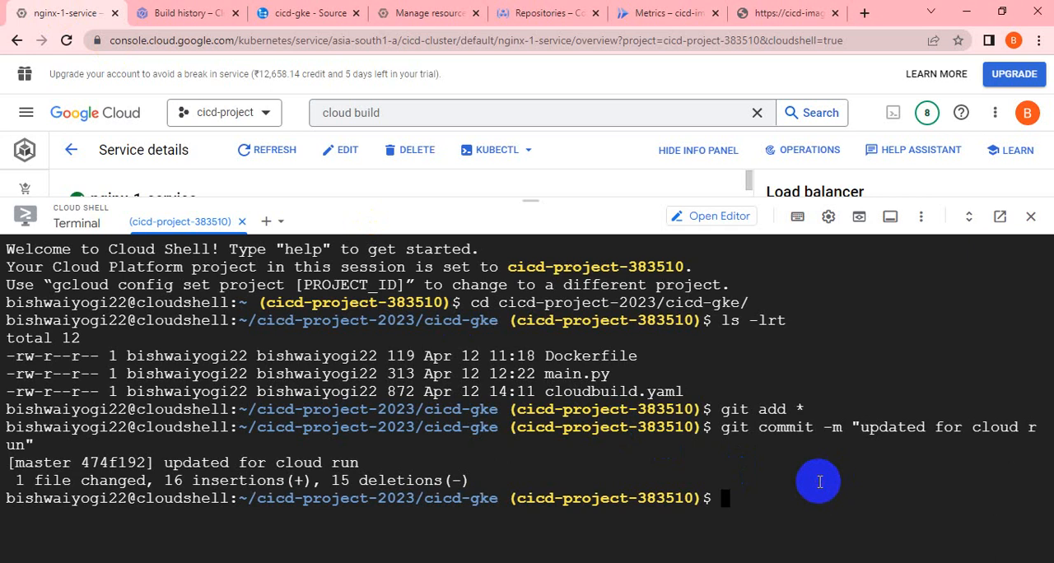
{"action": "type", "text": "vi main.py"}
{"action": "key", "text": "Return"}
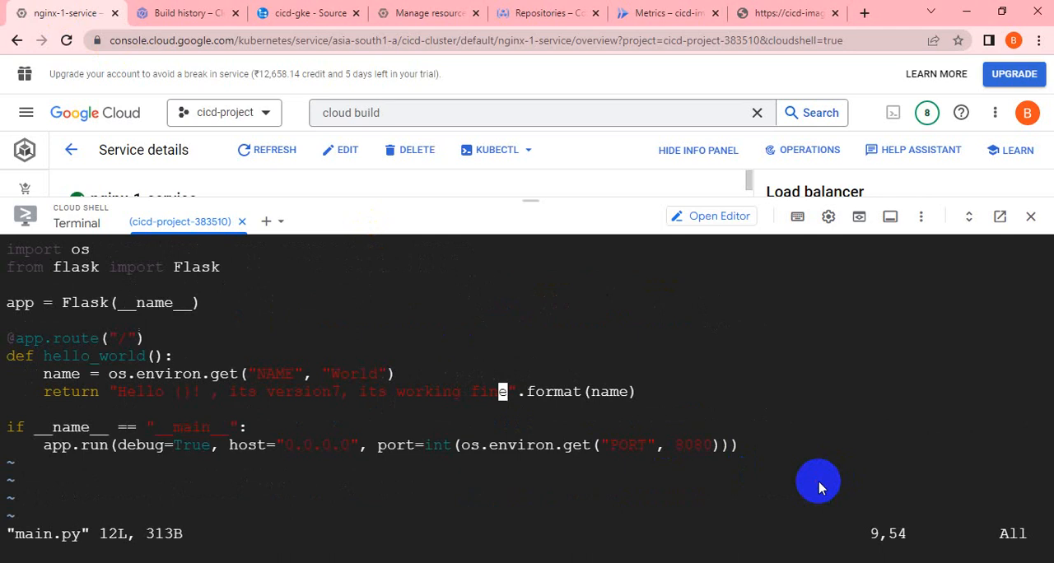
Change the return message in main.py to "Hello {}! , its cicd pipeline for cloud run version1".
{"action": "key", "text": "i"}
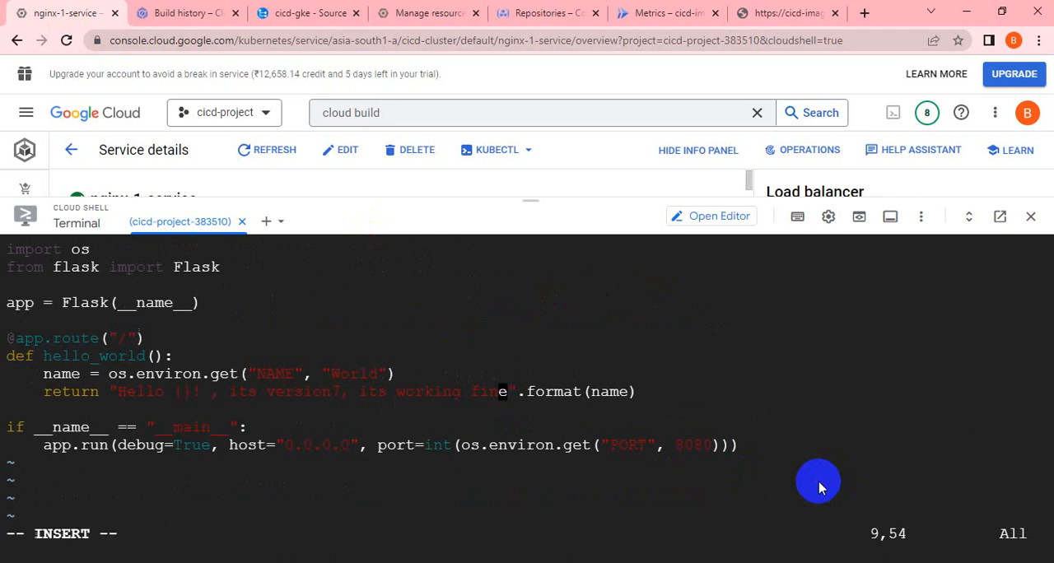
{"action": "key", "text": "Right"}
{"action": "key", "text": "BackSpace"}
{"action": "key", "text": "BackSpace"}
{"action": "key", "text": "BackSpace"}
{"action": "key", "text": "BackSpace"}
{"action": "key", "text": "BackSpace"}
{"action": "key", "text": "BackSpace"}
{"action": "key", "text": "BackSpace"}
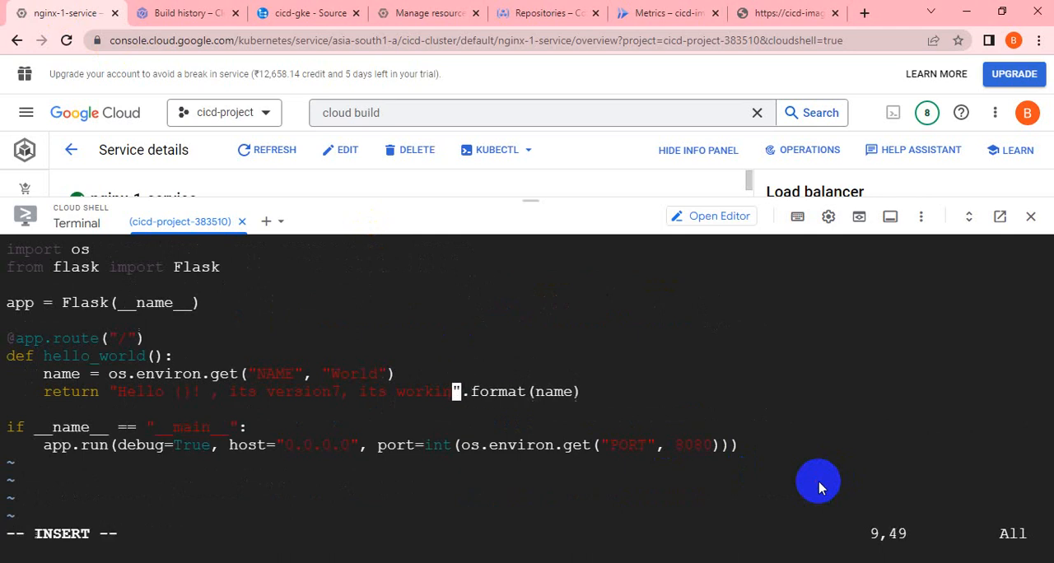
{"action": "key", "text": "BackSpace"}
{"action": "key", "text": "BackSpace"}
{"action": "key", "text": "BackSpace"}
{"action": "key", "text": "BackSpace"}
{"action": "key", "text": "BackSpace"}
{"action": "key", "text": "BackSpace"}
{"action": "key", "text": "BackSpace"}
{"action": "key", "text": "BackSpace"}
{"action": "key", "text": "BackSpace"}
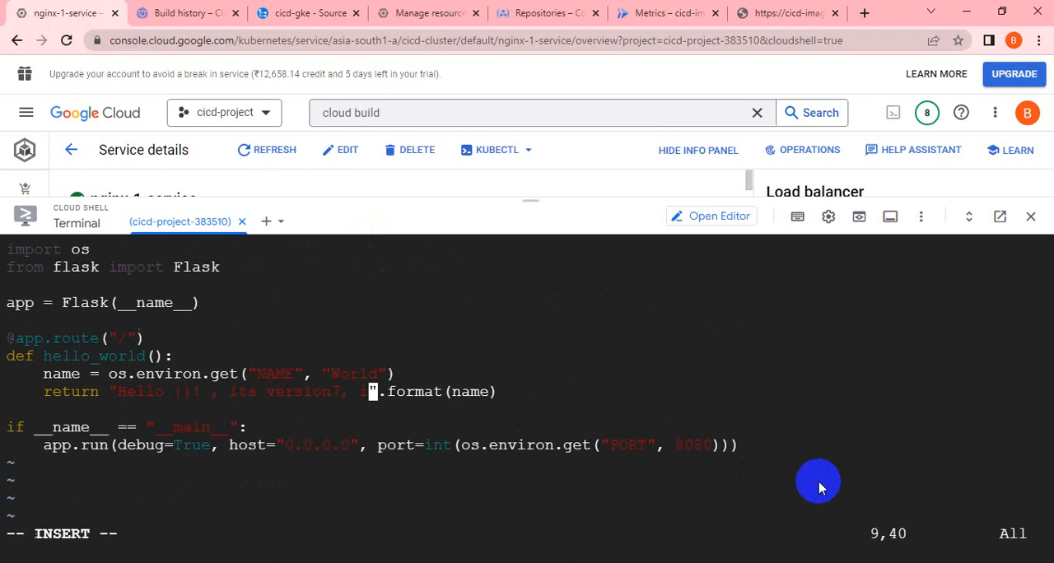
{"action": "key", "text": "BackSpace"}
{"action": "key", "text": "BackSpace"}
{"action": "key", "text": "BackSpace"}
{"action": "key", "text": "BackSpace"}
{"action": "key", "text": "BackSpace"}
{"action": "key", "text": "BackSpace"}
{"action": "key", "text": "BackSpace"}
{"action": "key", "text": "BackSpace"}
{"action": "key", "text": "BackSpace"}
{"action": "key", "text": "BackSpace"}
{"action": "key", "text": "BackSpace"}
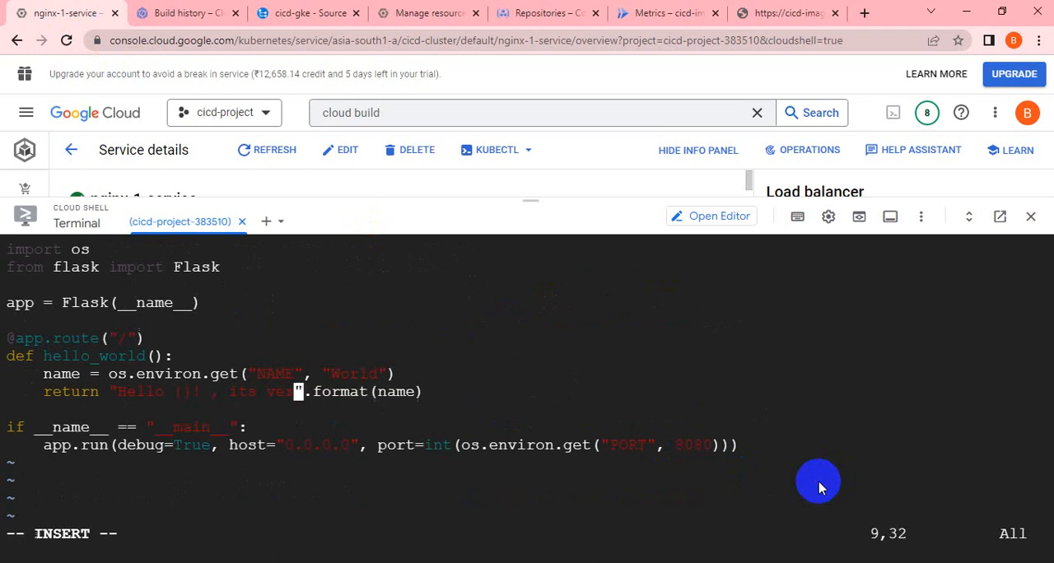
{"action": "type", "text": "cicd p"}
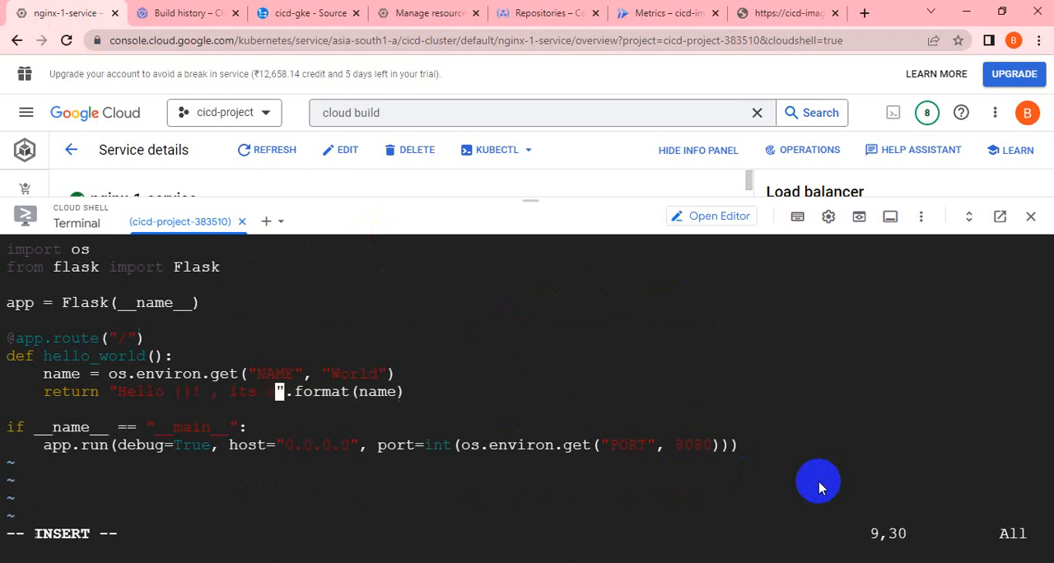
{"action": "type", "text": "ipe"}
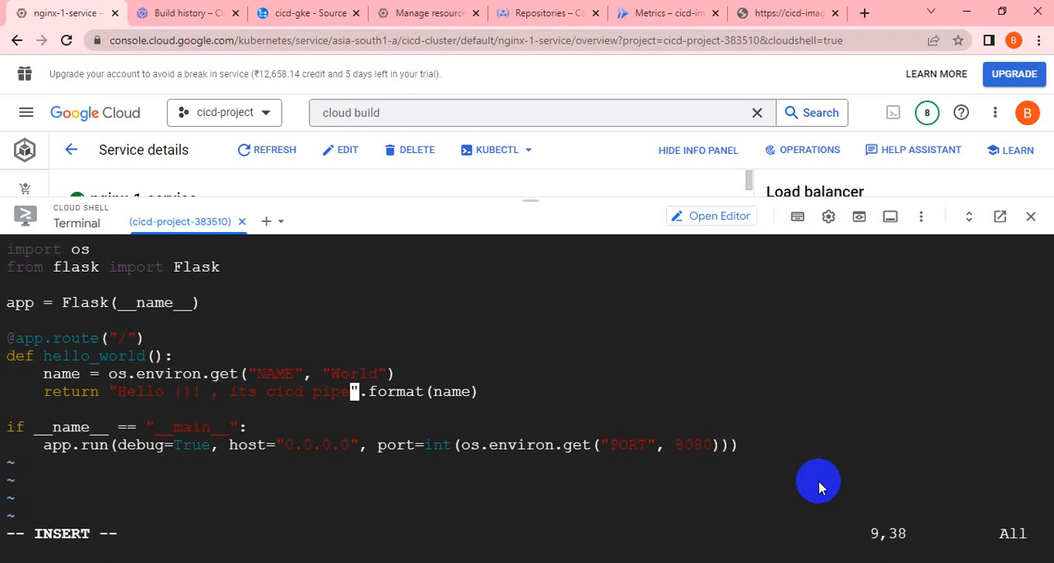
{"action": "type", "text": "line for cloud"}
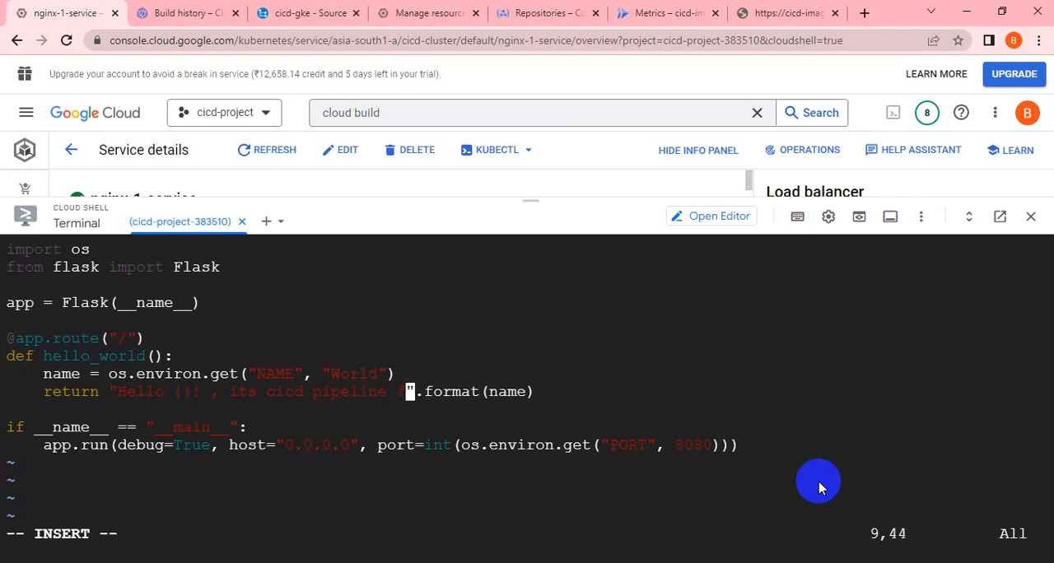
{"action": "type", "text": " run"}
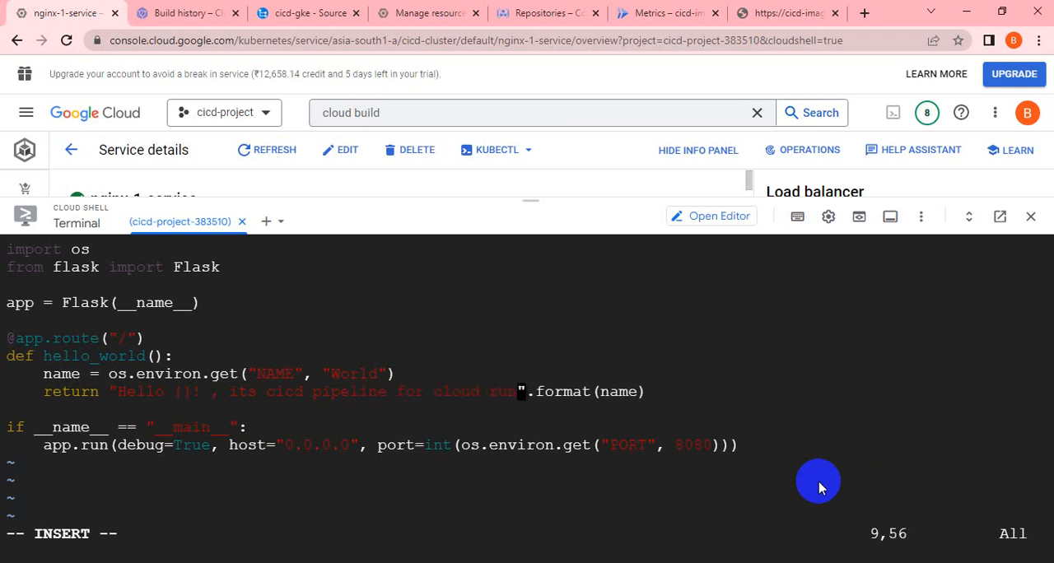
{"action": "type", "text": " version!"}
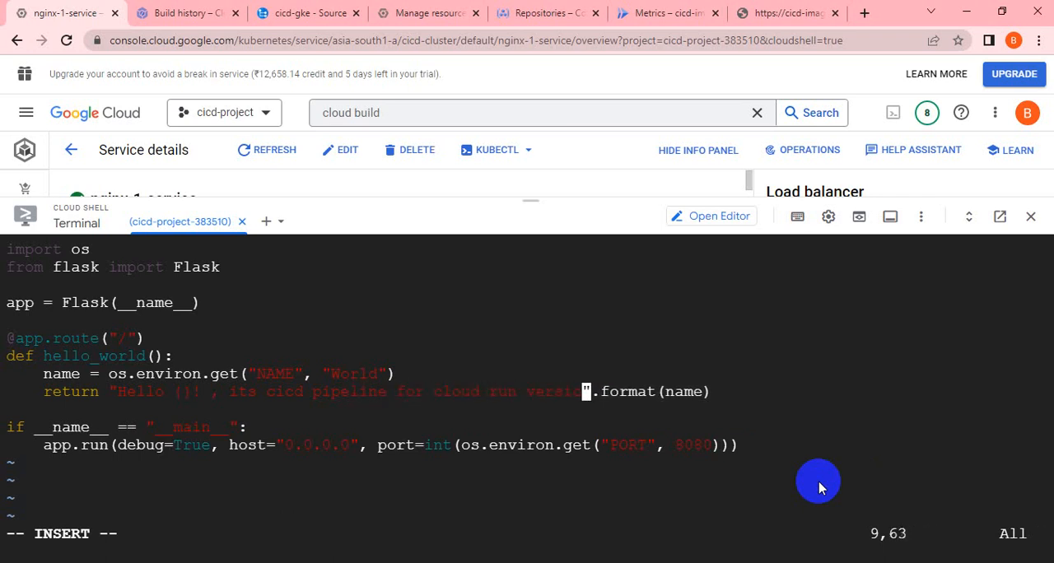
Save main.py and quit vi.
{"action": "key", "text": "Escape"}
{"action": "type", "text": ":wq"}
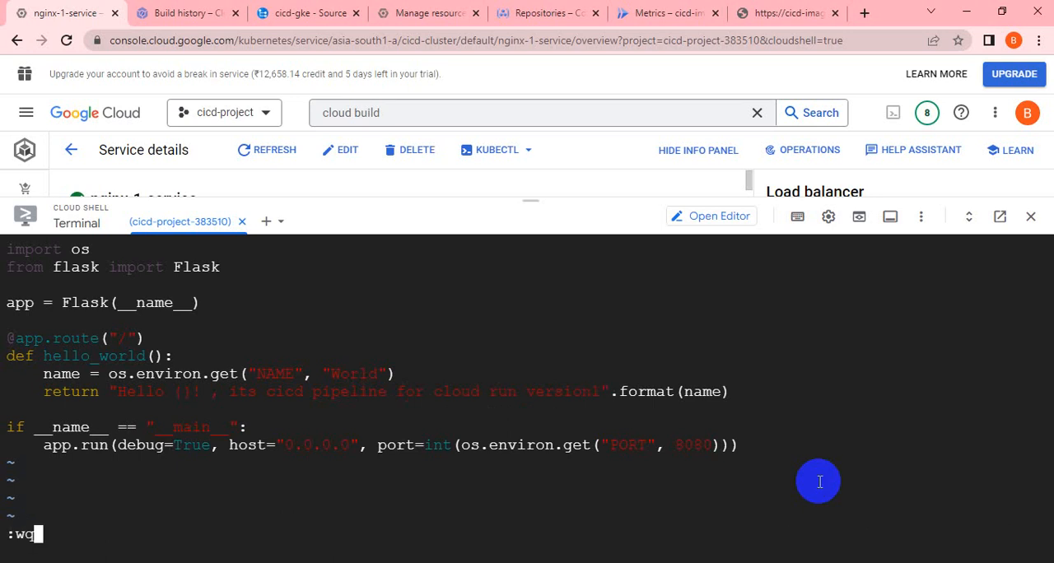
{"action": "key", "text": "Return"}
Stage the edited main.py with git add *.
{"action": "key", "text": "Up"}
{"action": "key", "text": "Up"}
Commit the staged change with the message "updated for cloud run version1".
{"action": "key", "text": "Up"}
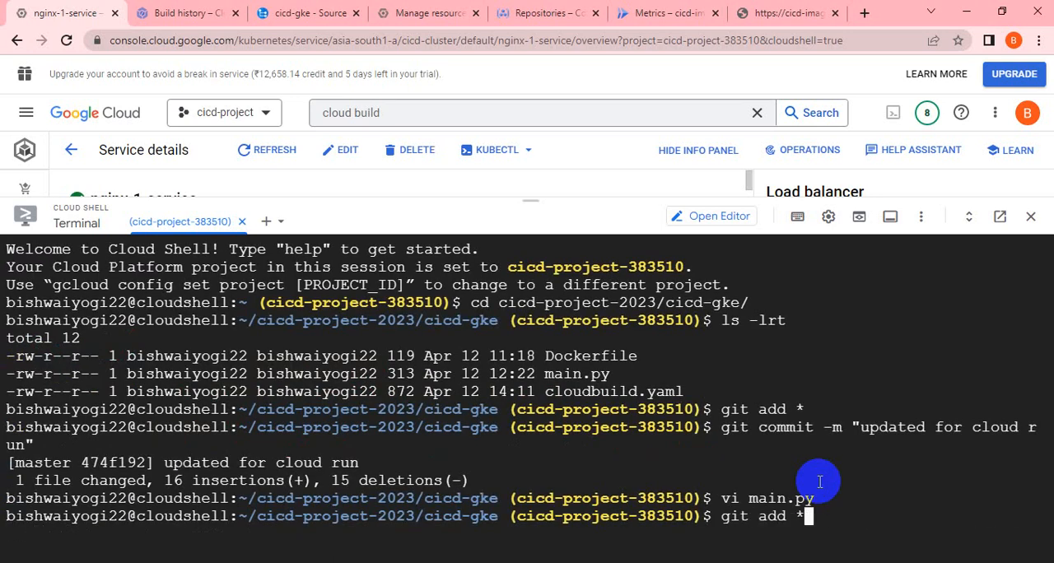
{"action": "key", "text": "Return"}
{"action": "key", "text": "Up"}
{"action": "key", "text": "Up"}
{"action": "key", "text": "Up"}
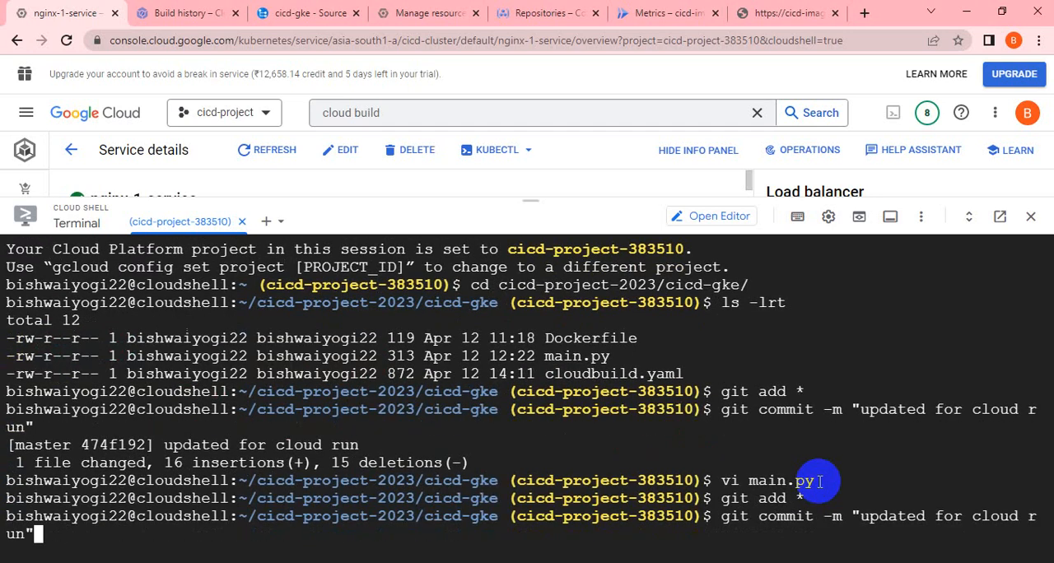
{"action": "key", "text": "Left"}
{"action": "type", "text": "version1"}
{"action": "key", "text": "Return"}
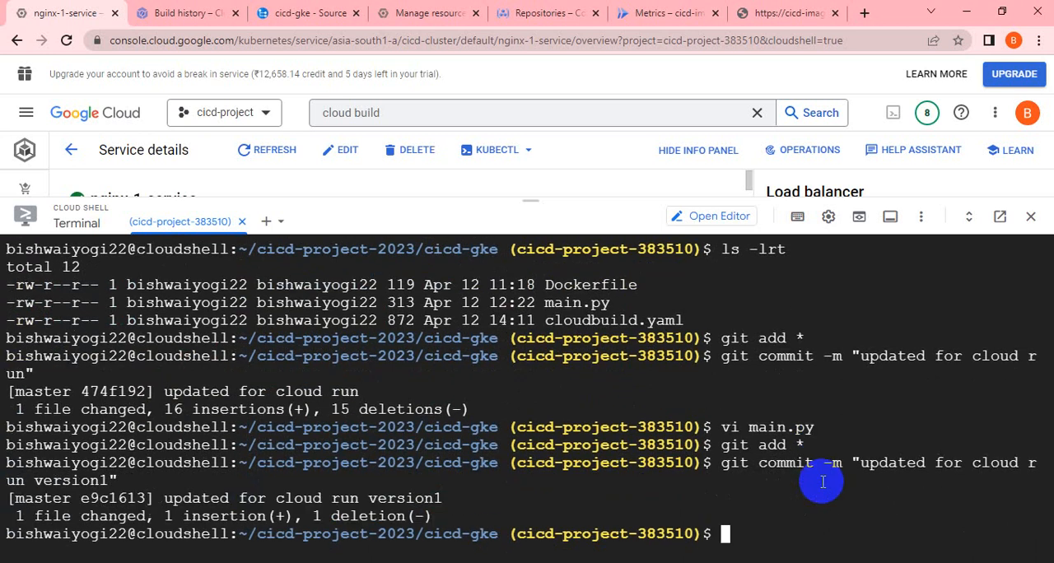
Look through the shell's command history for the earlier git push command, leaving the prompt empty.
{"action": "key", "text": "Up"}
{"action": "key", "text": "Up"}
{"action": "key", "text": "Up"}
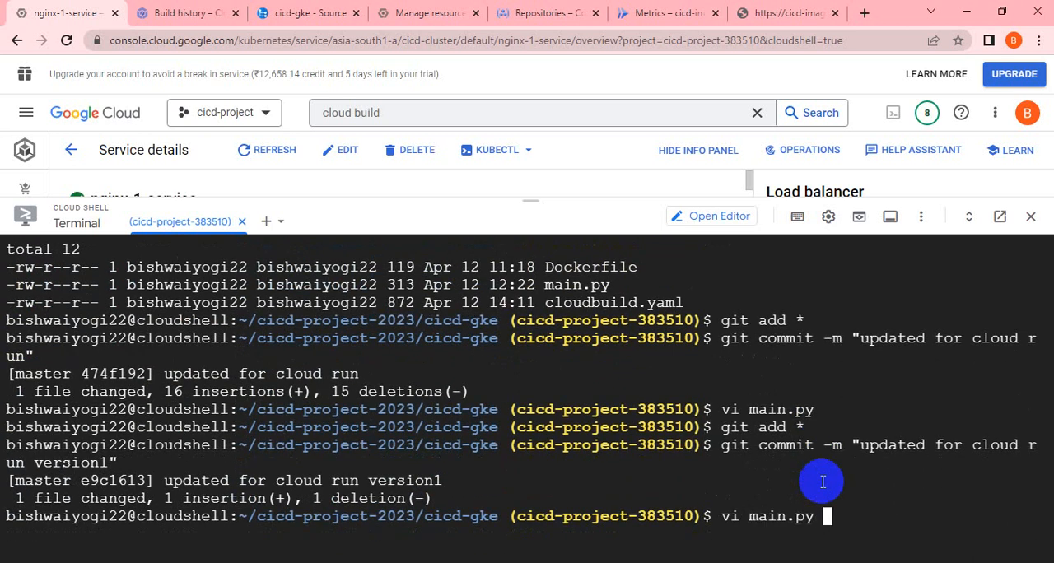
{"action": "key", "text": "Up"}
{"action": "key", "text": "Up"}
{"action": "key", "text": "Up"}
{"action": "key", "text": "Up"}
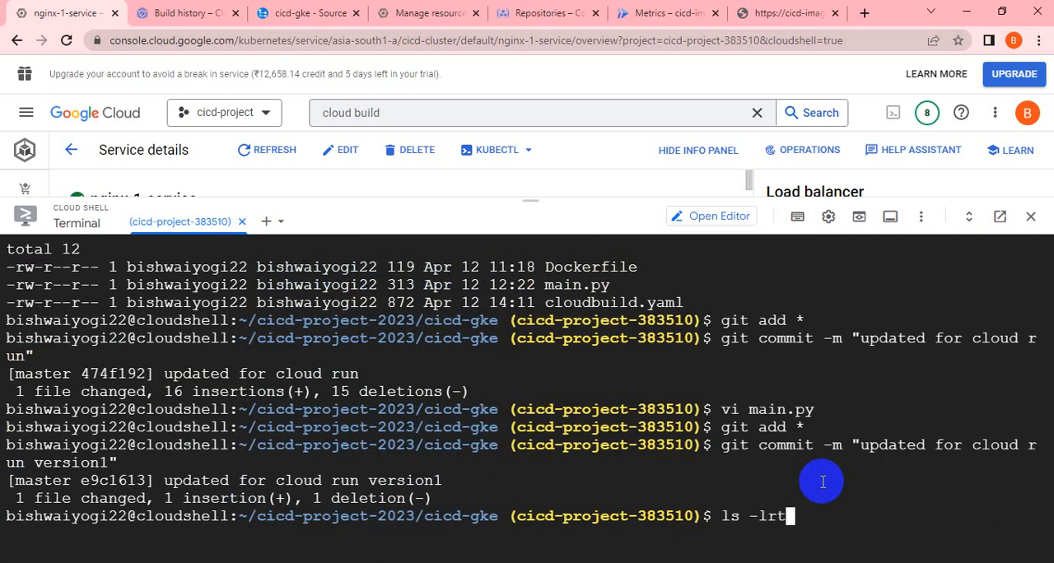
{"action": "key", "text": "Up"}
{"action": "key", "text": "Up"}
{"action": "key", "text": "Up"}
{"action": "key", "text": "Up"}
{"action": "key", "text": "Up"}
{"action": "key", "text": "Up"}
{"action": "key", "text": "Up"}
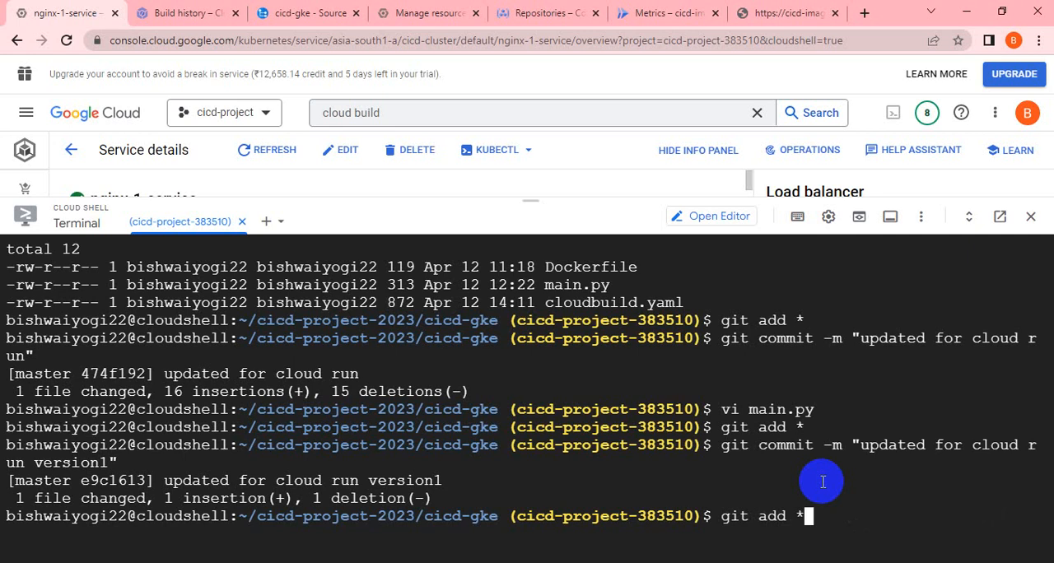
{"action": "key", "text": "BackSpace"}
{"action": "key", "text": "BackSpace"}
{"action": "key", "text": "BackSpace"}
{"action": "key", "text": "BackSpace"}
{"action": "key", "text": "Up"}
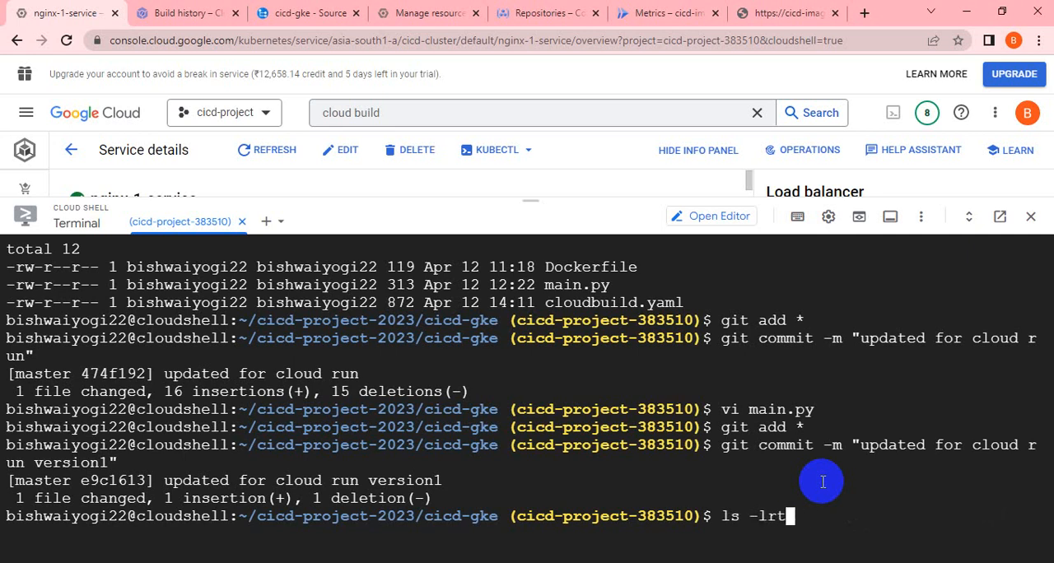
{"action": "key", "text": "Up"}
{"action": "key", "text": "Up"}
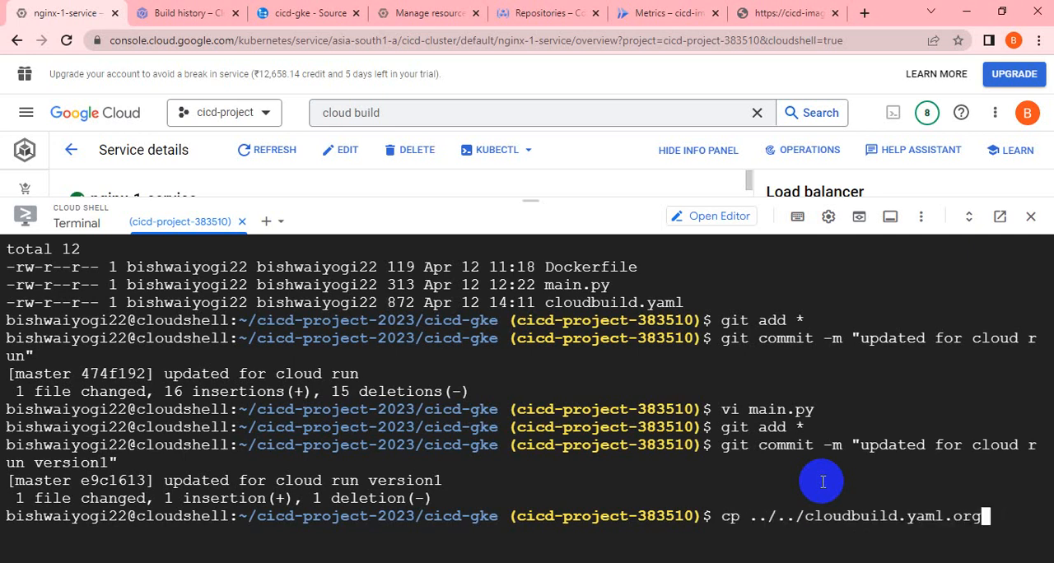
{"action": "key", "text": "Down"}
{"action": "key", "text": "Down"}
{"action": "key", "text": "Down"}
{"action": "key", "text": "Down"}
{"action": "key", "text": "Down"}
{"action": "key", "text": "Down"}
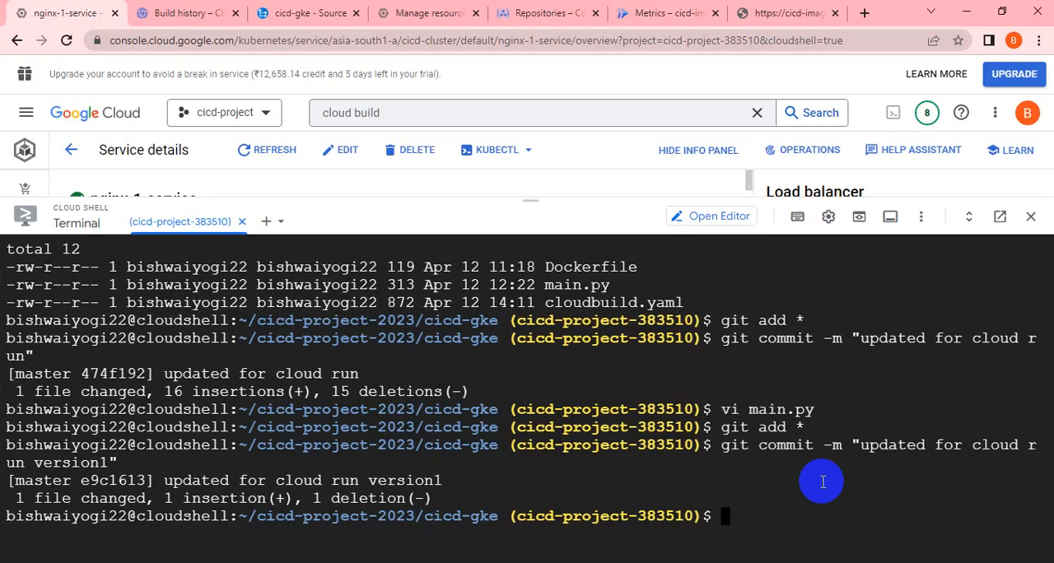
Switch to Notepad++ and look through the notes in new 3 and gcp_data1.txt for the git push command.
{"action": "key", "text": "alt+Tab"}
{"action": "scroll", "coordinate": [511, 420], "scroll_direction": "down", "scroll_amount": 5}
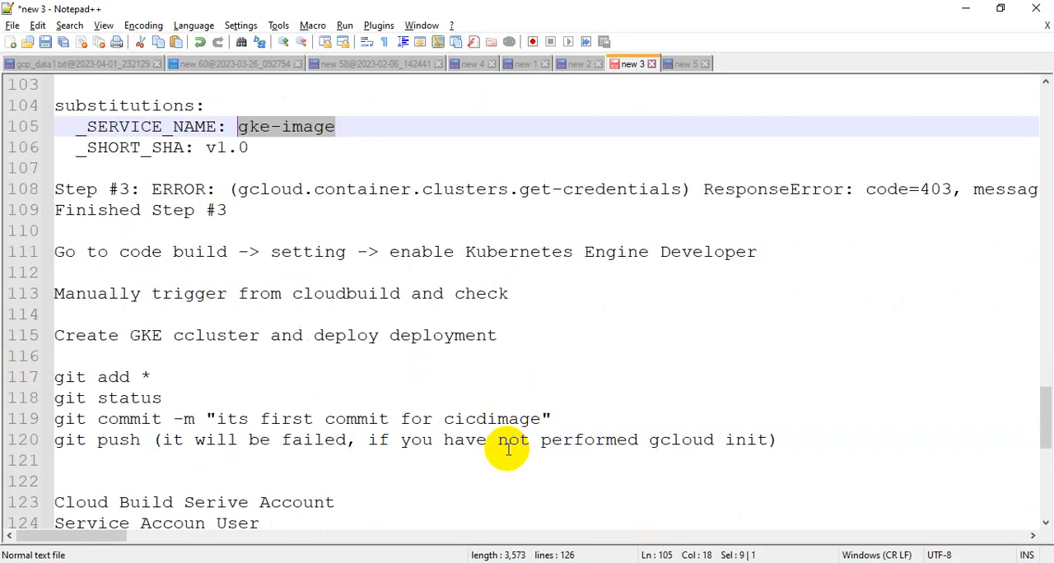
{"action": "scroll", "coordinate": [332, 474], "scroll_direction": "down", "scroll_amount": 4}
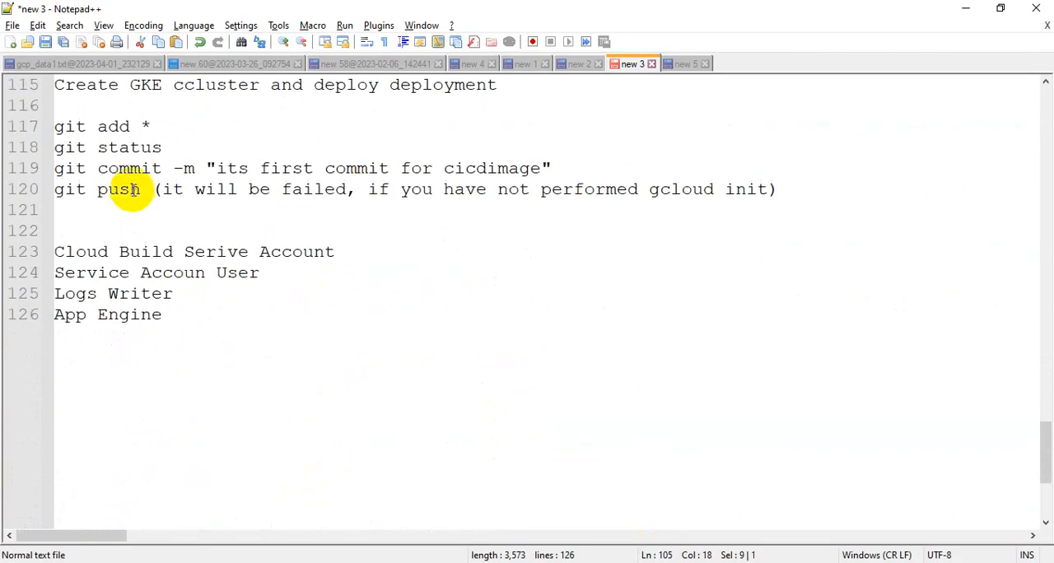
{"action": "left_click", "coordinate": [66, 64]}
{"action": "scroll", "coordinate": [372, 426], "scroll_direction": "down", "scroll_amount": 8}
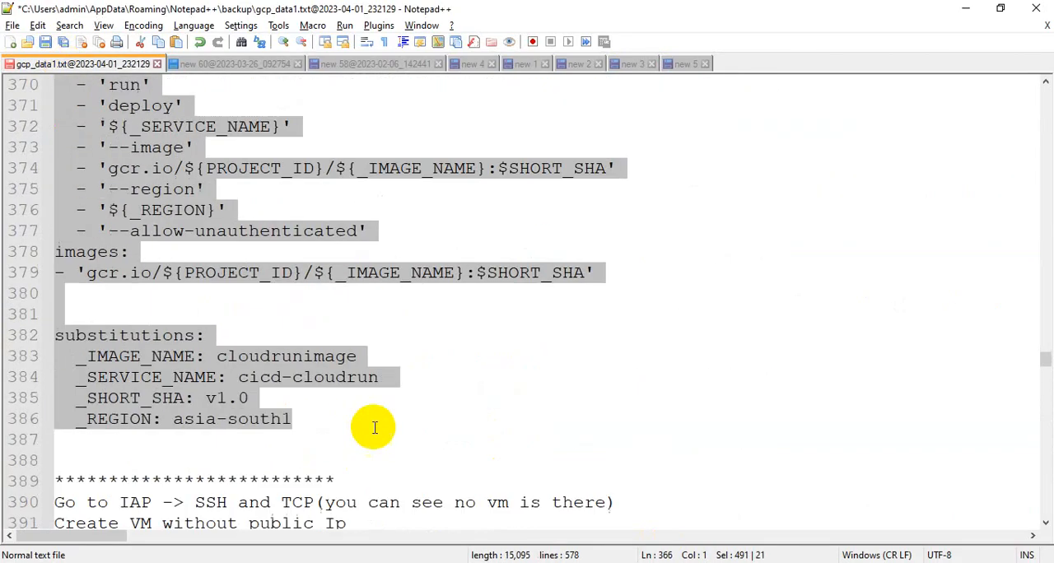
{"action": "scroll", "coordinate": [374, 427], "scroll_direction": "down", "scroll_amount": 2}
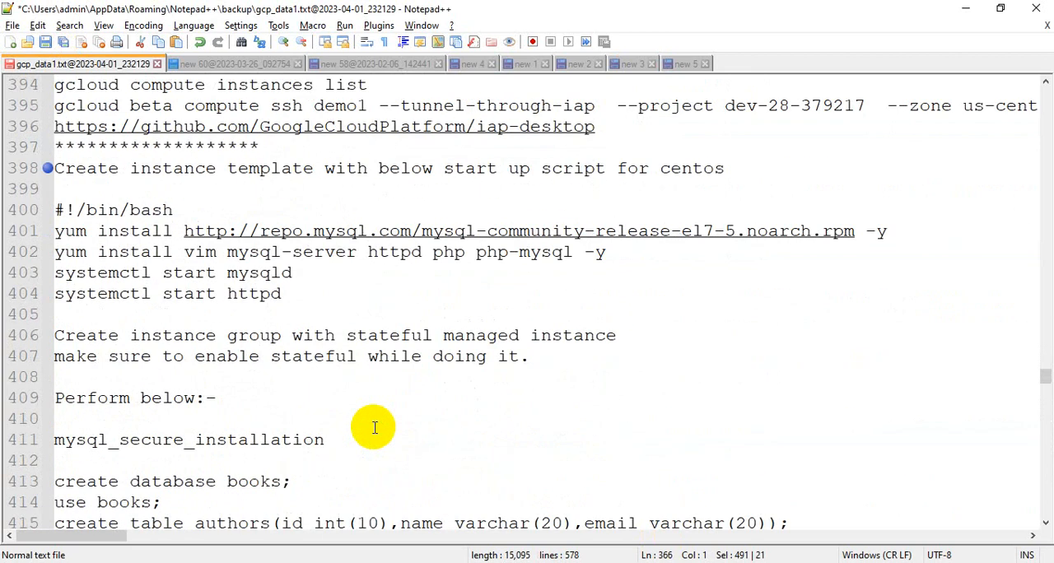
{"action": "scroll", "coordinate": [374, 427], "scroll_direction": "up", "scroll_amount": 20}
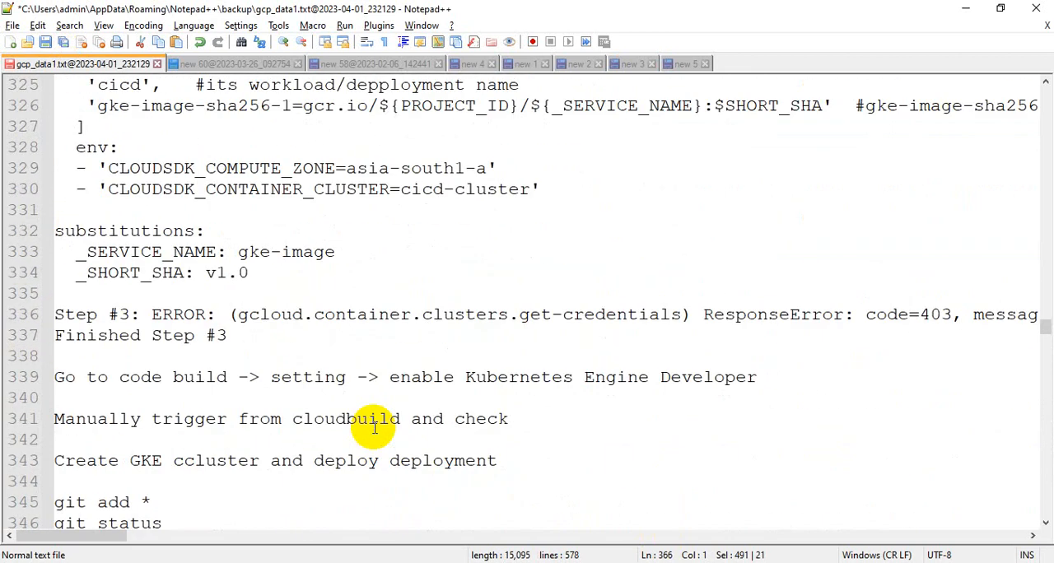
{"action": "scroll", "coordinate": [374, 427], "scroll_direction": "up", "scroll_amount": 3}
{"action": "scroll", "coordinate": [374, 428], "scroll_direction": "up", "scroll_amount": 17}
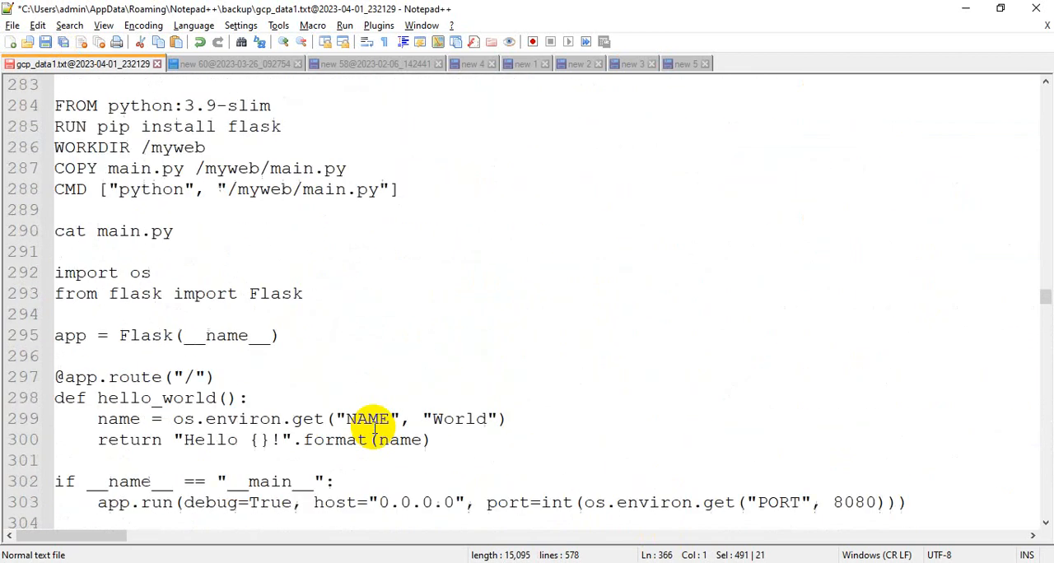
{"action": "scroll", "coordinate": [374, 427], "scroll_direction": "up", "scroll_amount": 3}
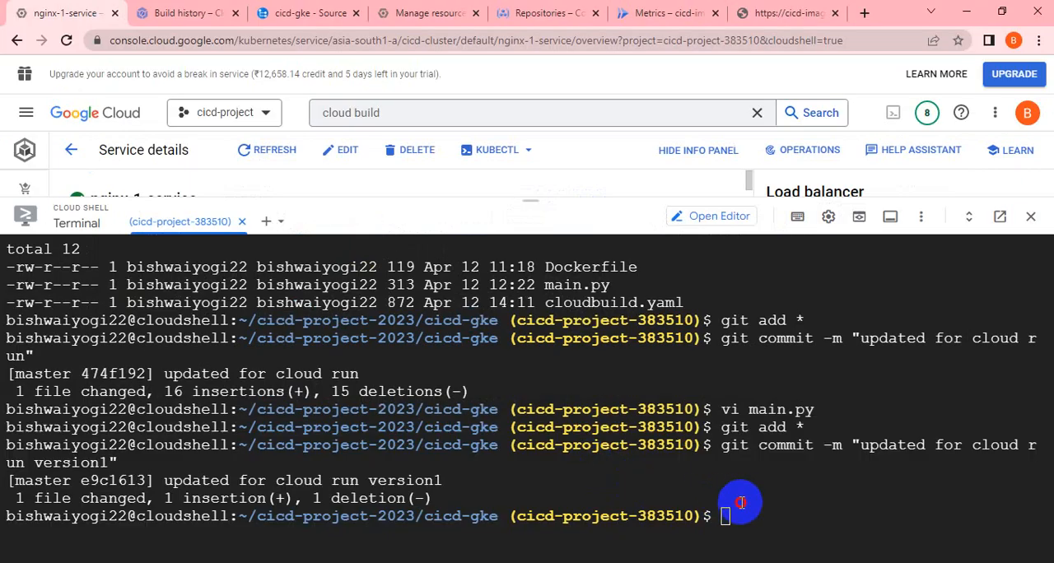
Return to Cloud Shell and push the commits with git push -u origin master.
{"action": "left_click", "coordinate": [741, 502]}
{"action": "type", "text": "git push -u origin master"}
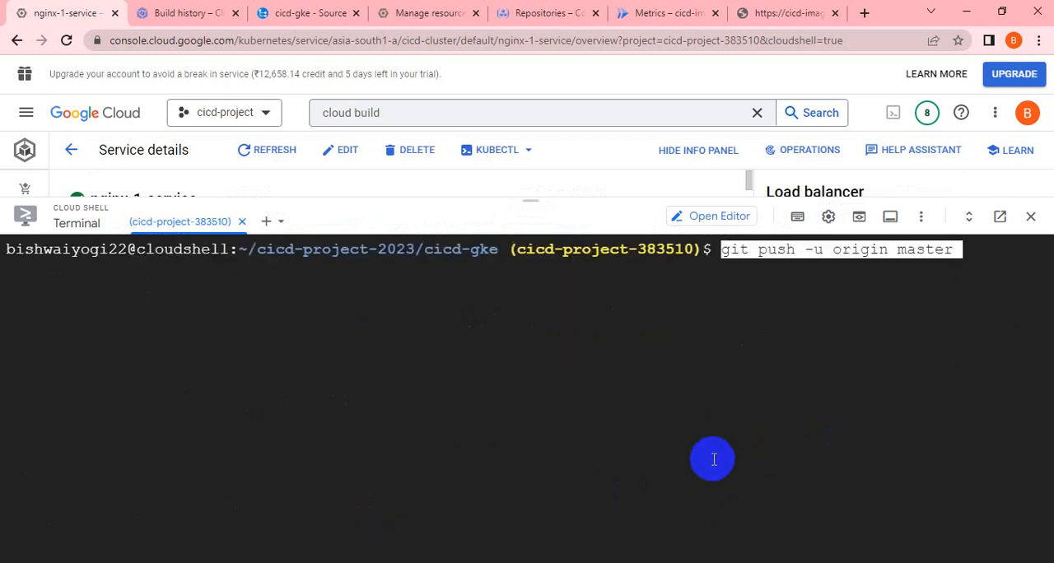
{"action": "key", "text": "Return"}
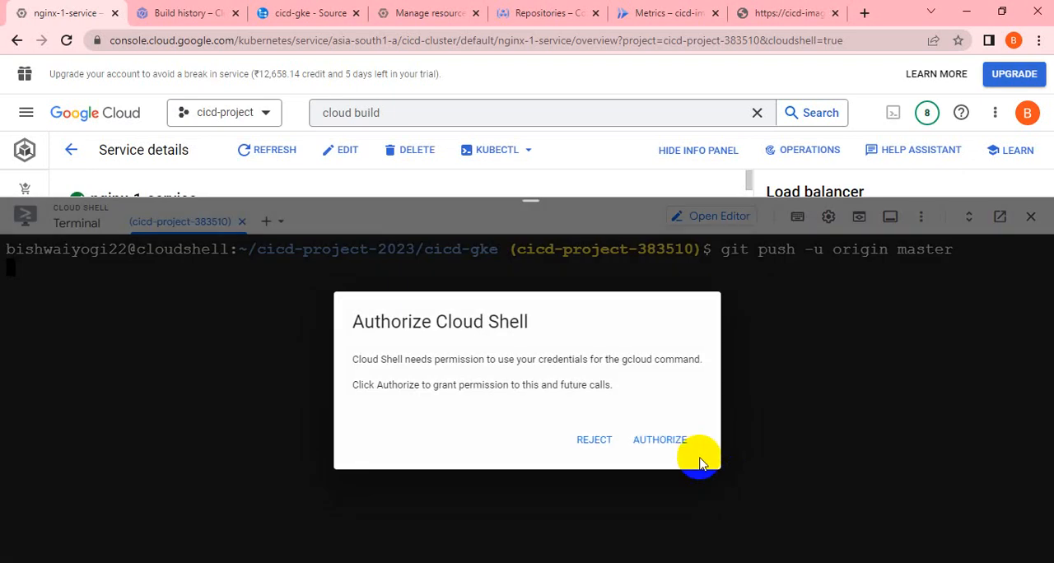
{"action": "left_click", "coordinate": [664, 442]}
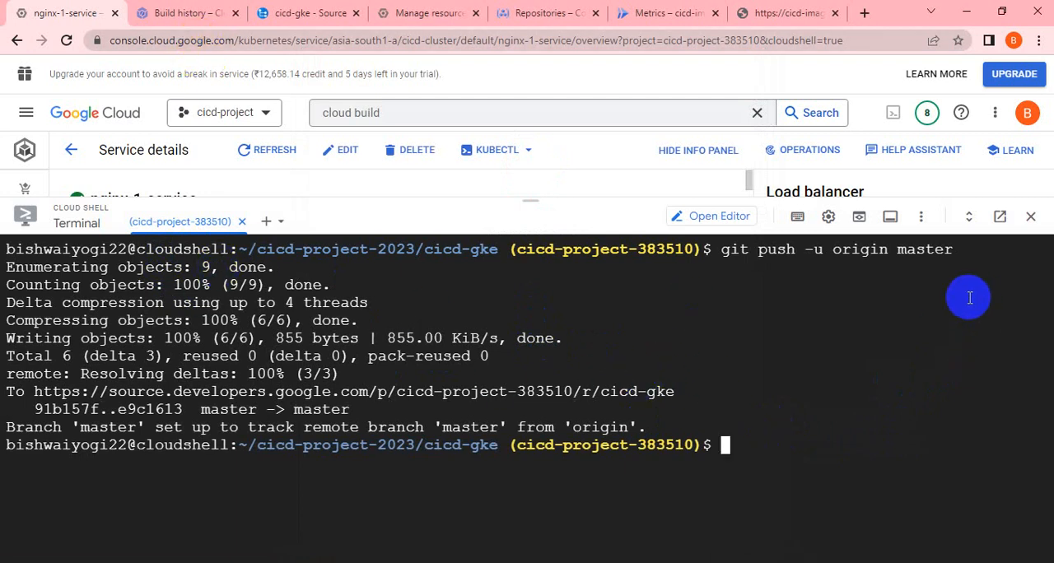
Open the details of the newest cicd-cloudrun build in the Cloud Build history.
{"action": "left_click", "coordinate": [162, 12]}
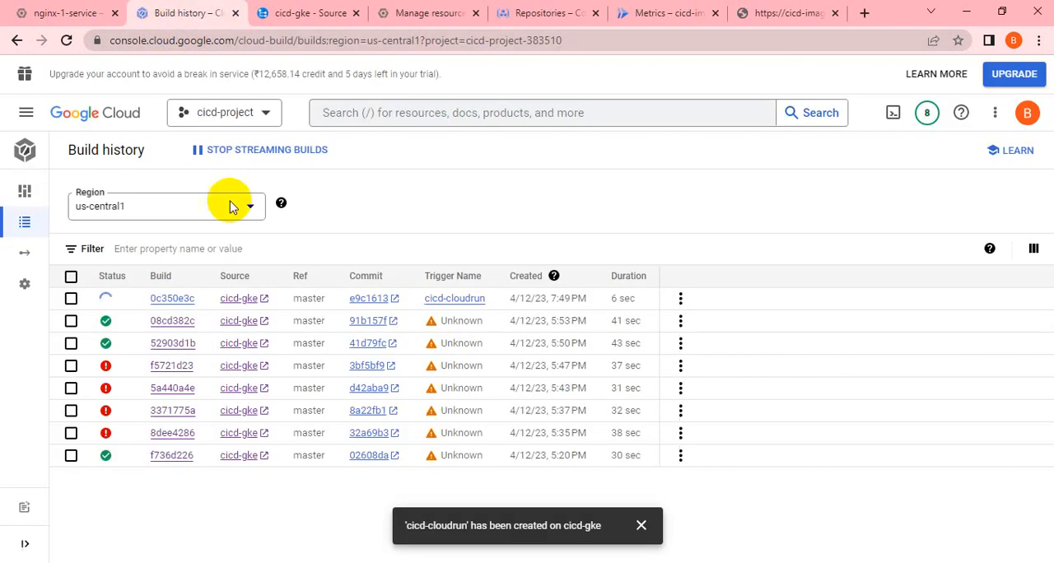
{"action": "left_click", "coordinate": [165, 303]}
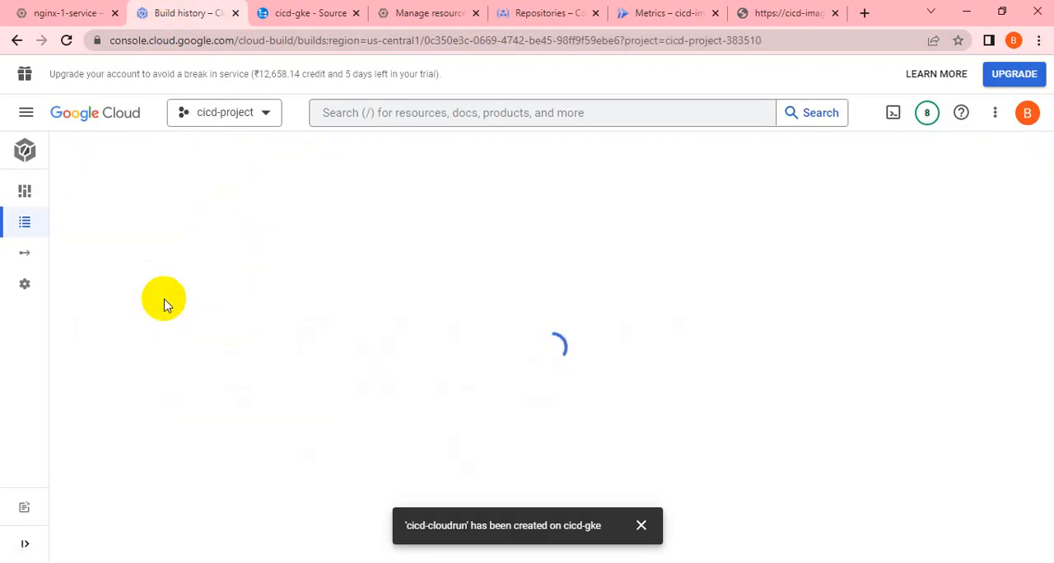
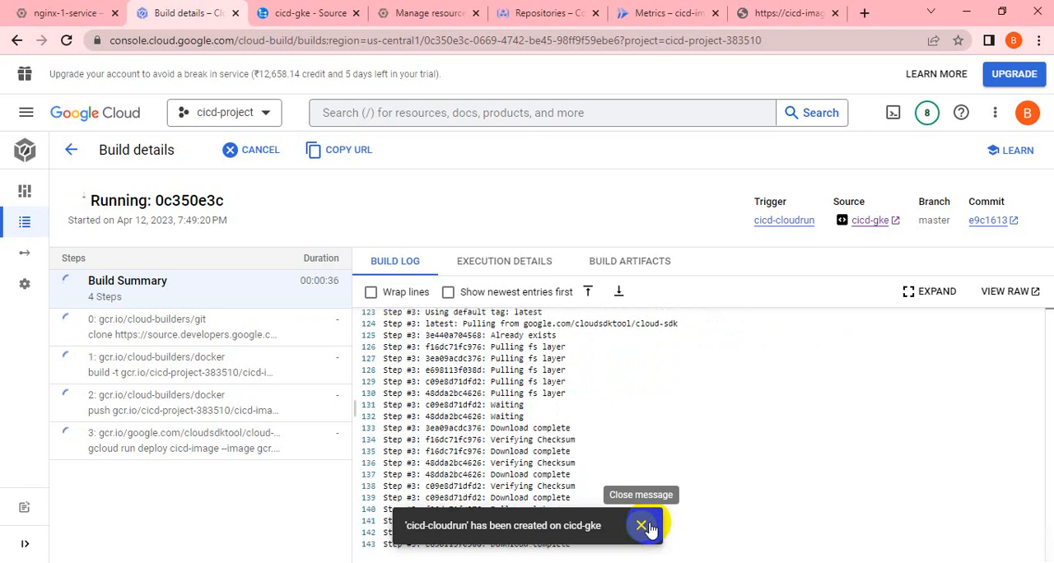
Follow the running build's log to its end and read the full error line for the deploy step.
{"action": "left_click", "coordinate": [650, 530]}
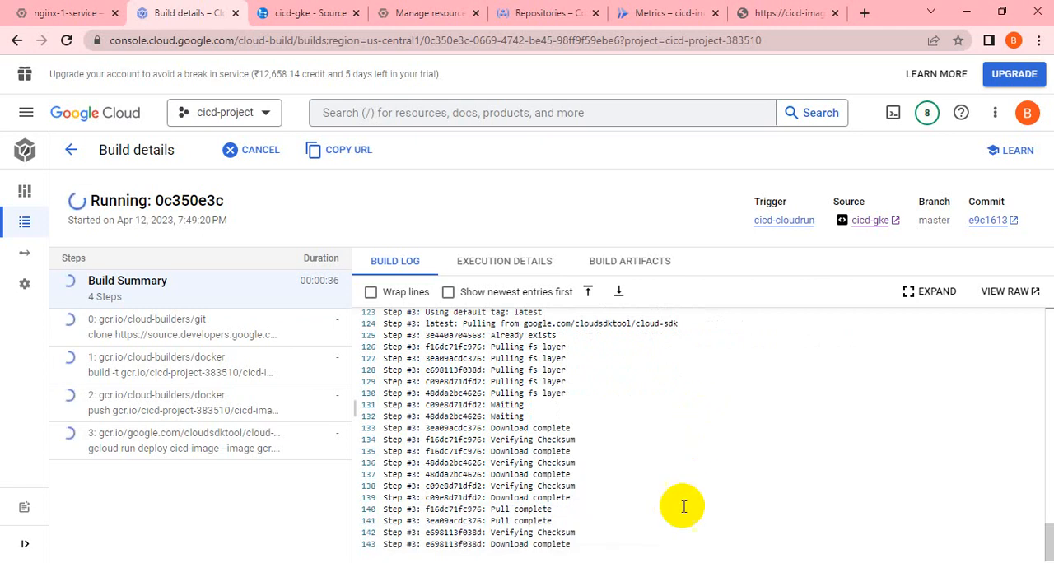
{"action": "double_click", "coordinate": [733, 455]}
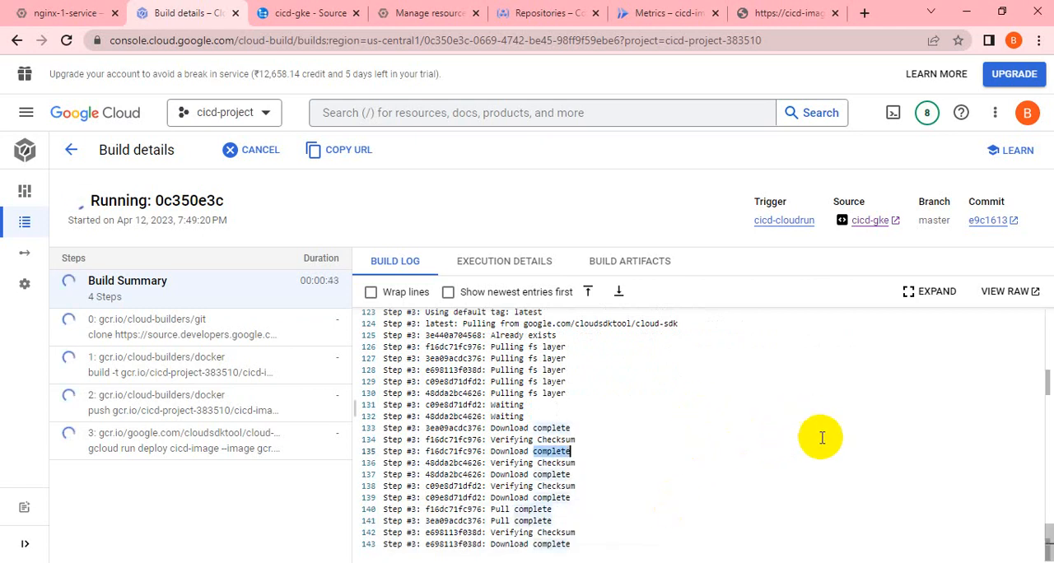
{"action": "left_click", "coordinate": [801, 461]}
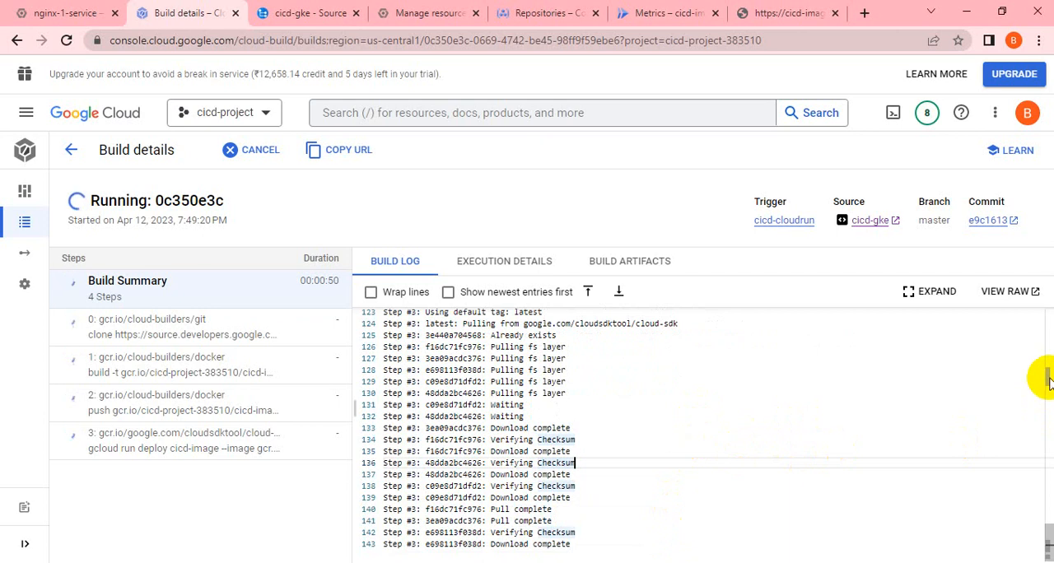
{"action": "left_click", "coordinate": [1047, 429]}
{"action": "scroll", "coordinate": [753, 392], "scroll_direction": "down", "scroll_amount": 1}
{"action": "scroll", "coordinate": [755, 412], "scroll_direction": "down", "scroll_amount": 10}
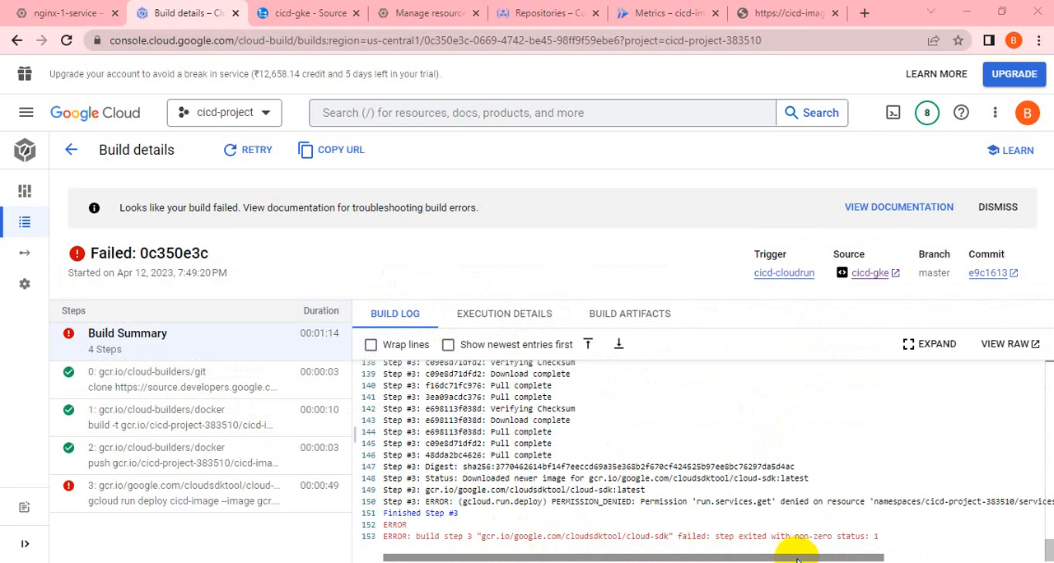
{"action": "left_click_drag", "start_coordinate": [808, 560], "coordinate": [901, 561]}
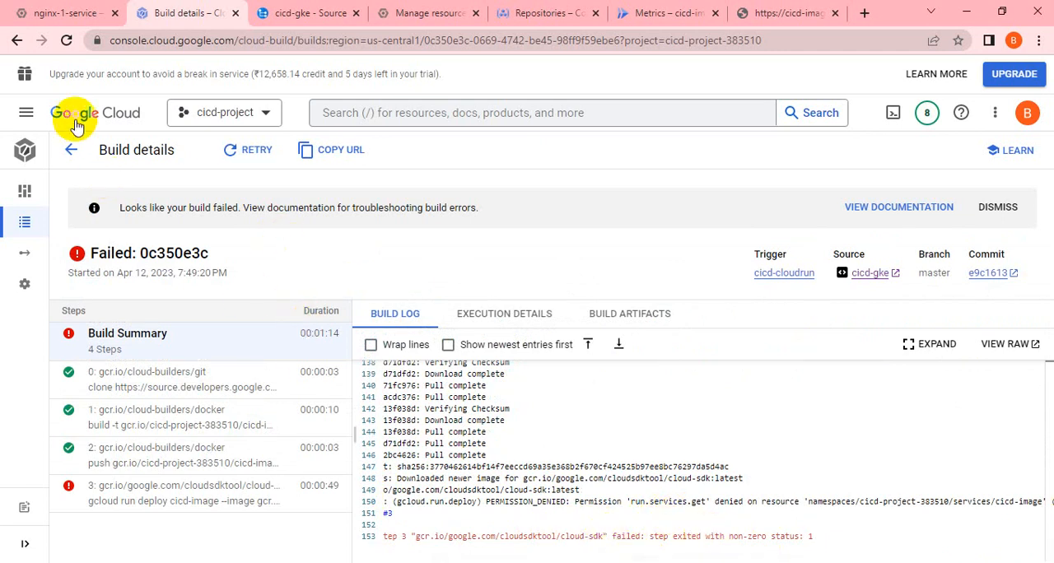
Enable the Cloud Run Admin role in the Cloud Build settings and grant access to all service accounts.
{"action": "mouse_move", "coordinate": [41, 329]}
{"action": "left_click", "coordinate": [63, 284]}
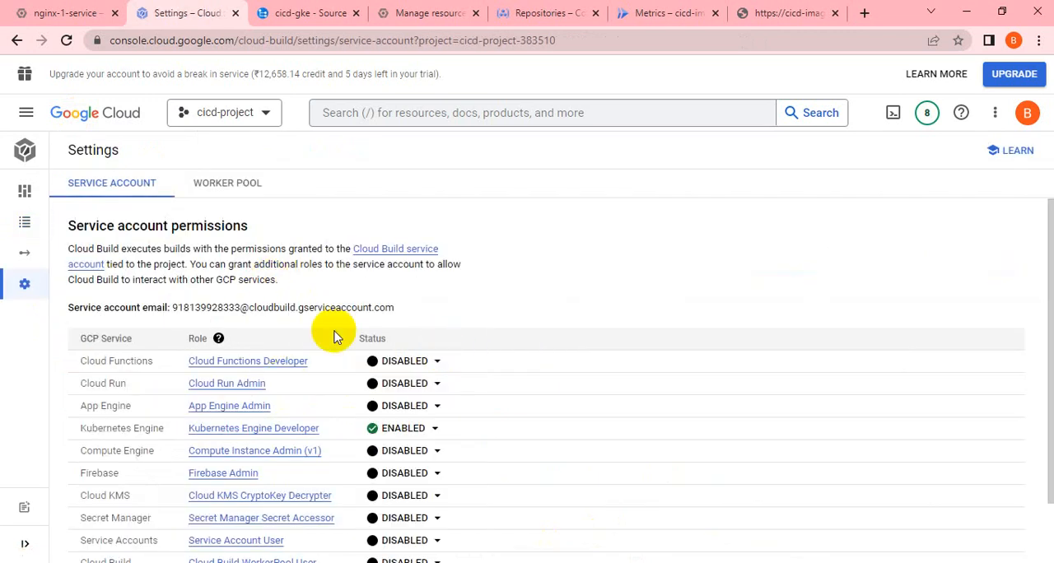
{"action": "scroll", "coordinate": [422, 399], "scroll_direction": "down", "scroll_amount": 1}
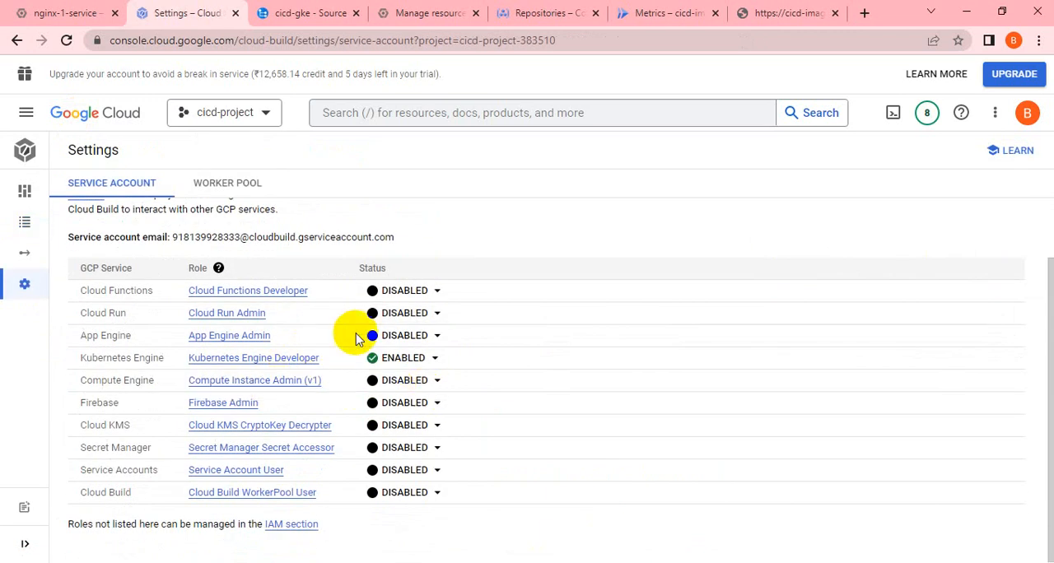
{"action": "left_click", "coordinate": [438, 315]}
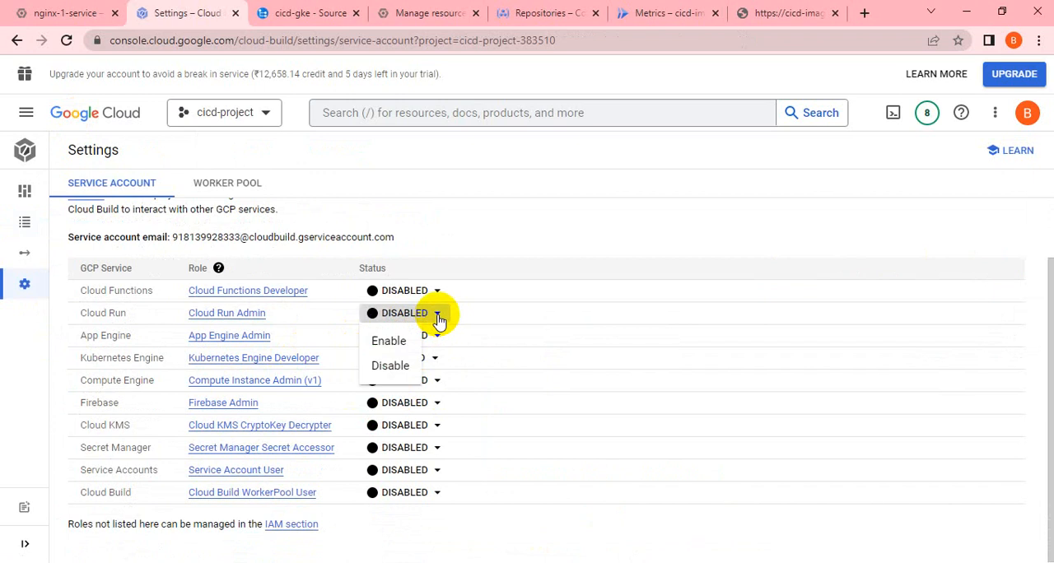
{"action": "left_click", "coordinate": [389, 342]}
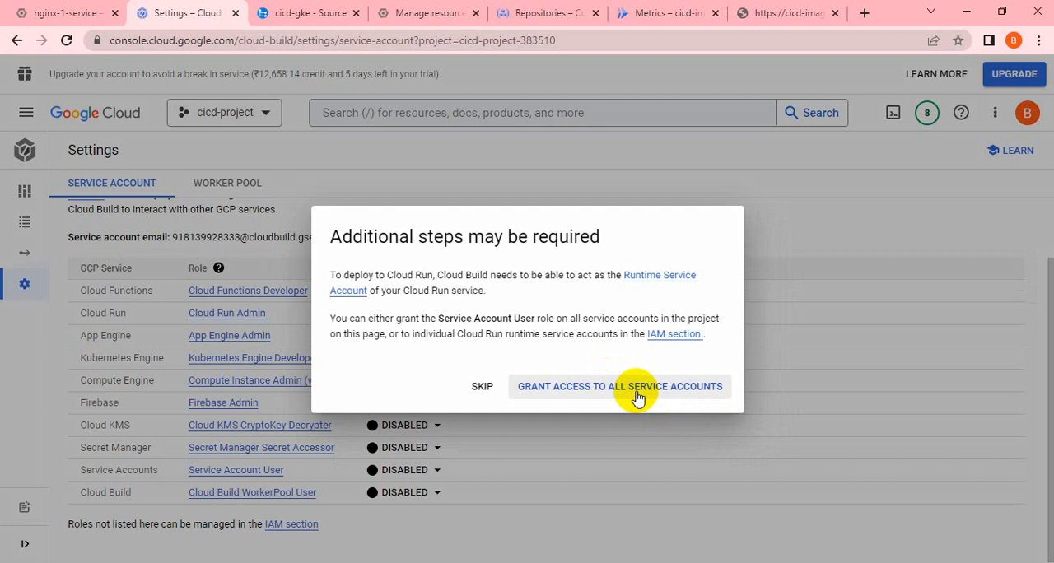
{"action": "left_click", "coordinate": [638, 388]}
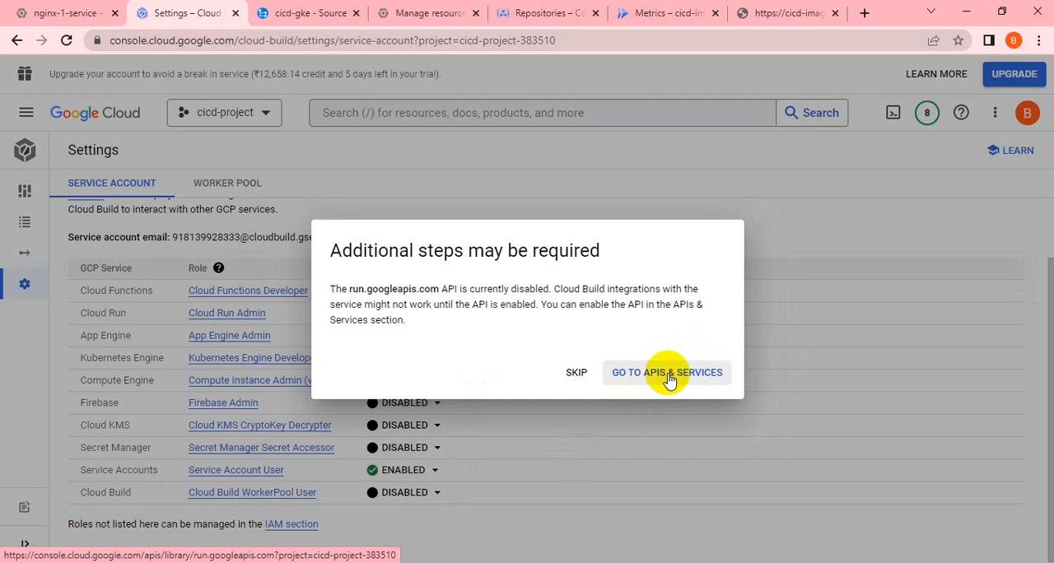
Go to APIs & Services for the Cloud Run API and check its status against the service account permissions.
{"action": "left_click", "coordinate": [669, 376]}
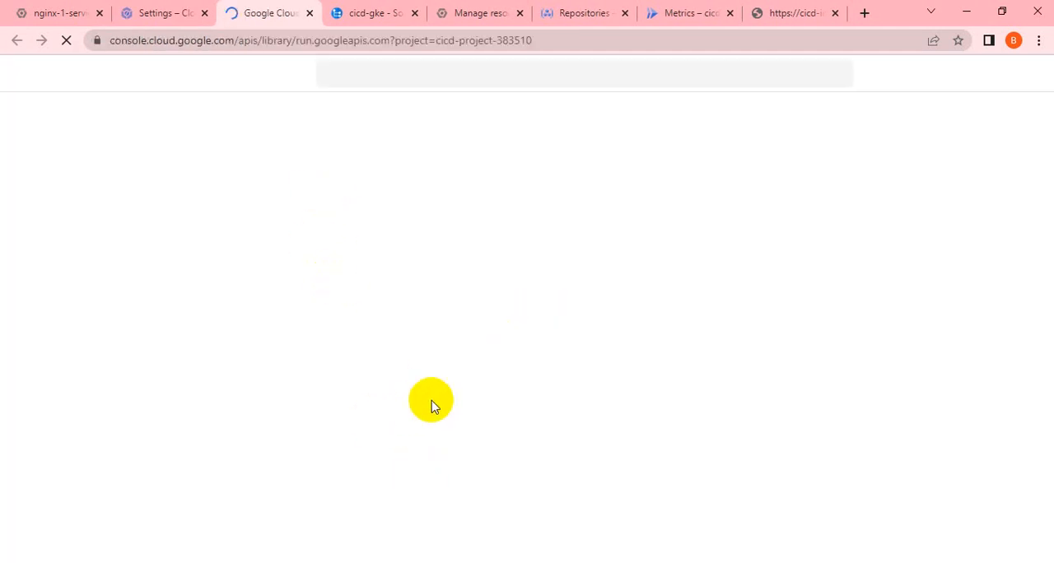
{"action": "left_click", "coordinate": [165, 19]}
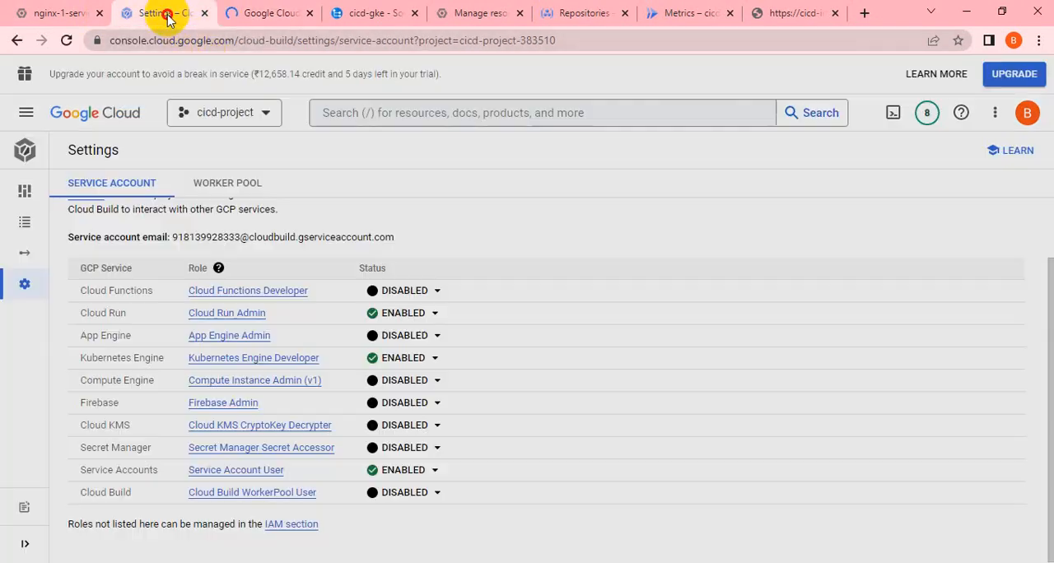
{"action": "left_click", "coordinate": [262, 17]}
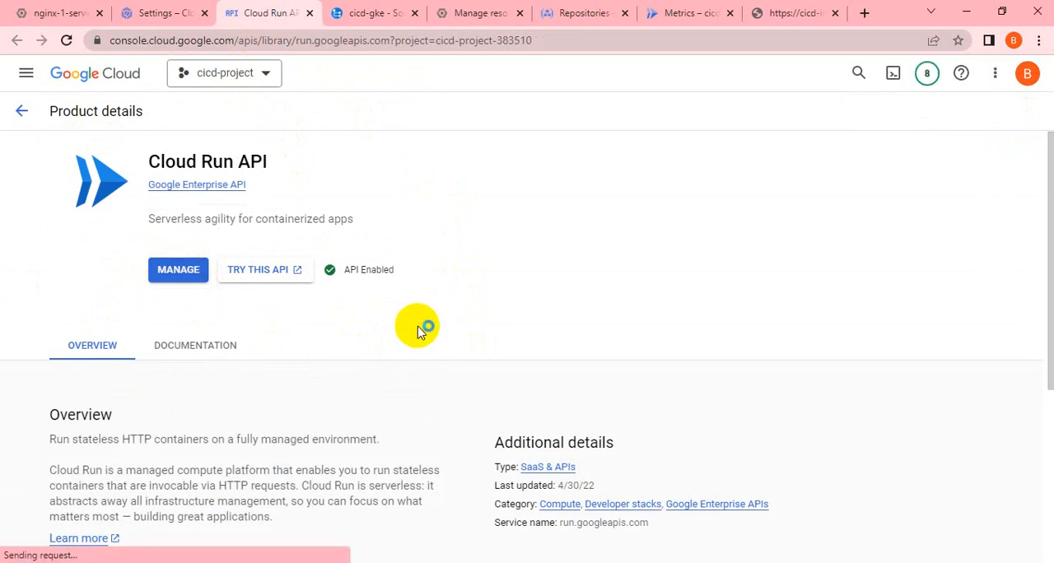
{"action": "scroll", "coordinate": [419, 330], "scroll_direction": "down", "scroll_amount": 4}
{"action": "scroll", "coordinate": [418, 329], "scroll_direction": "up", "scroll_amount": 4}
Return to Cloud Build and run the cicd-cloudrun trigger on the master branch.
{"action": "left_click", "coordinate": [165, 13]}
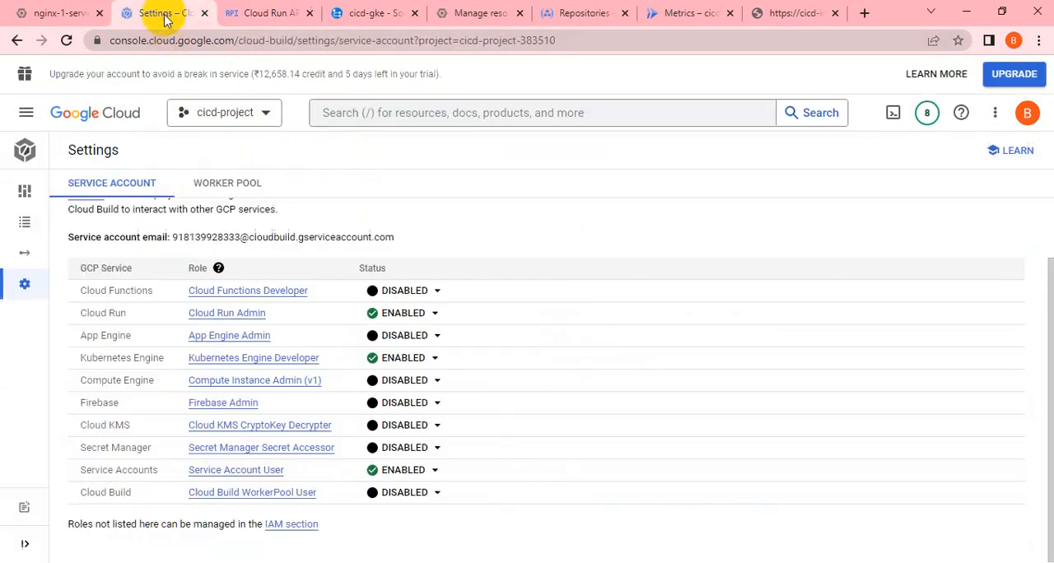
{"action": "mouse_move", "coordinate": [24, 219]}
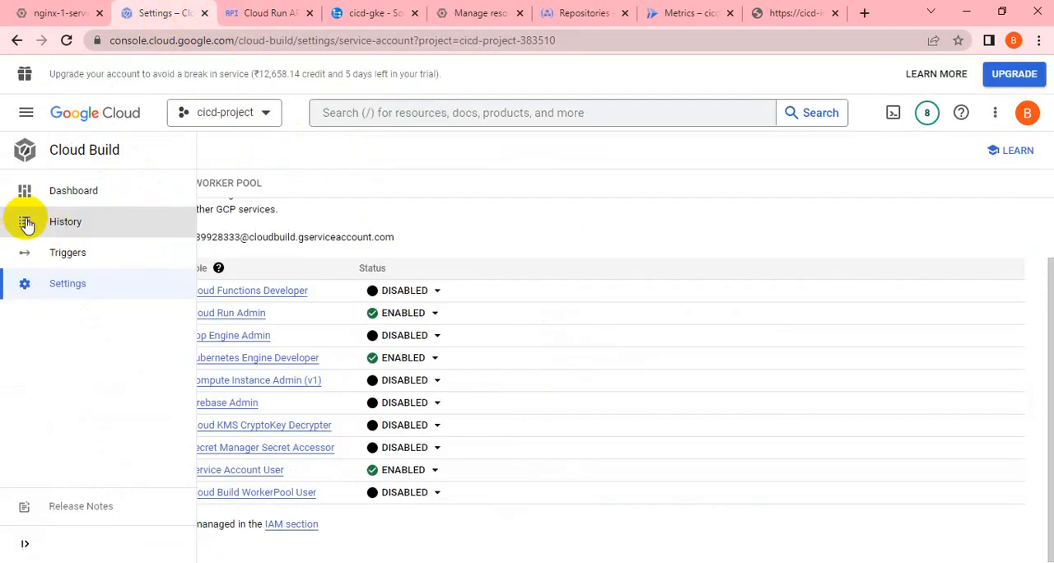
{"action": "left_click", "coordinate": [87, 255]}
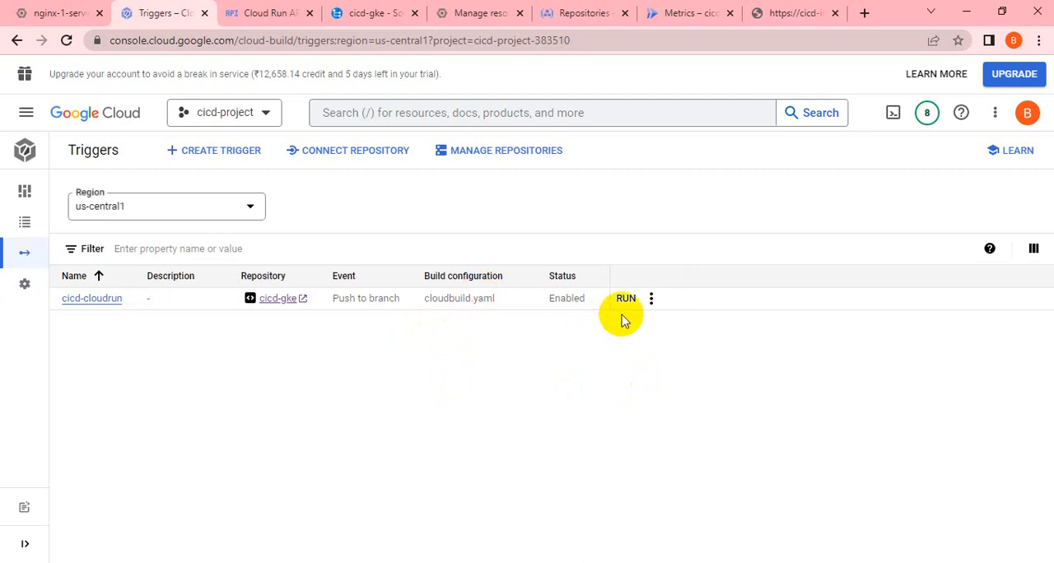
{"action": "left_click", "coordinate": [626, 305]}
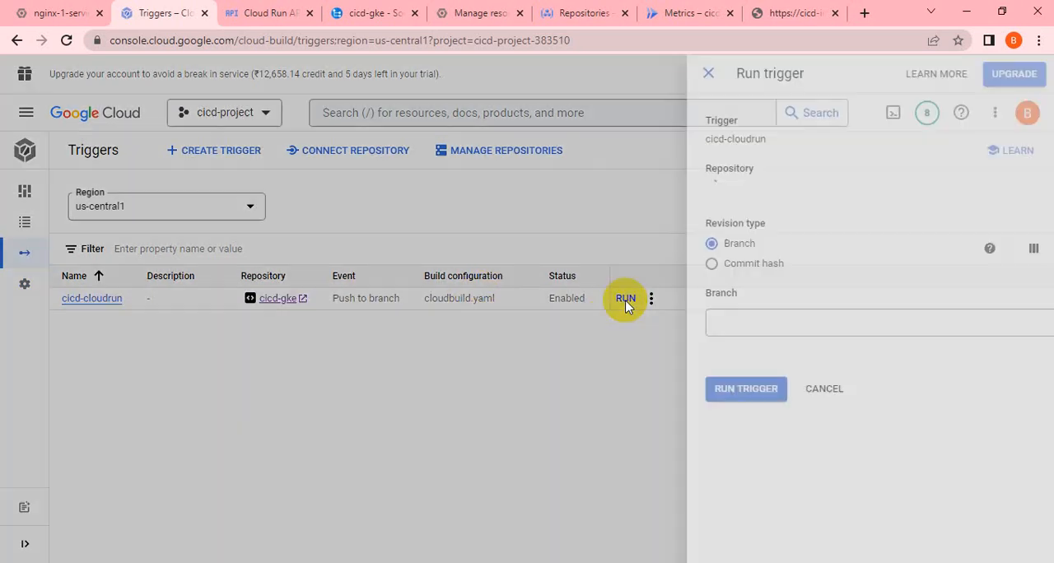
{"action": "type", "text": "master"}
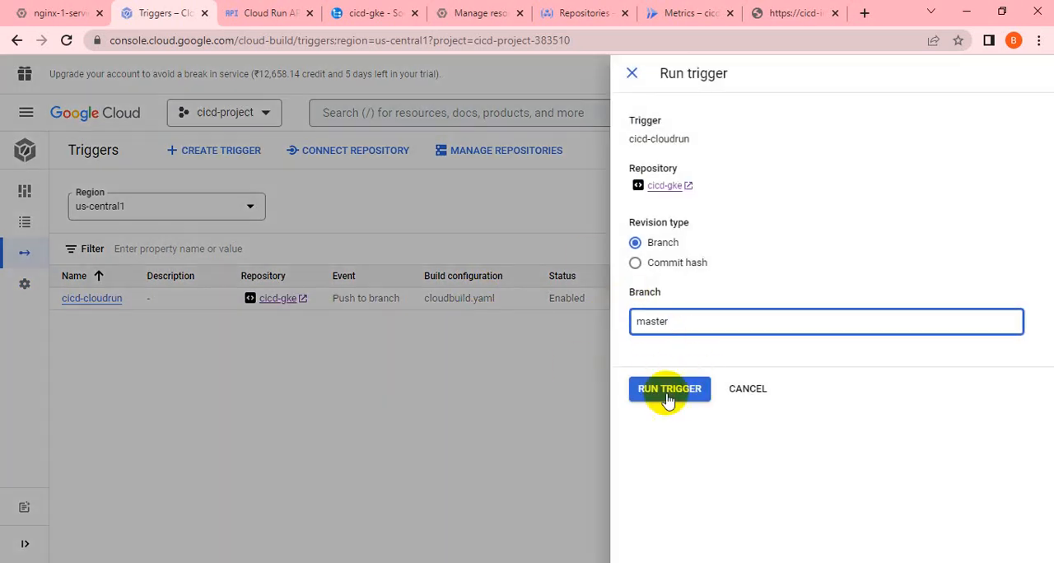
{"action": "left_click", "coordinate": [674, 392]}
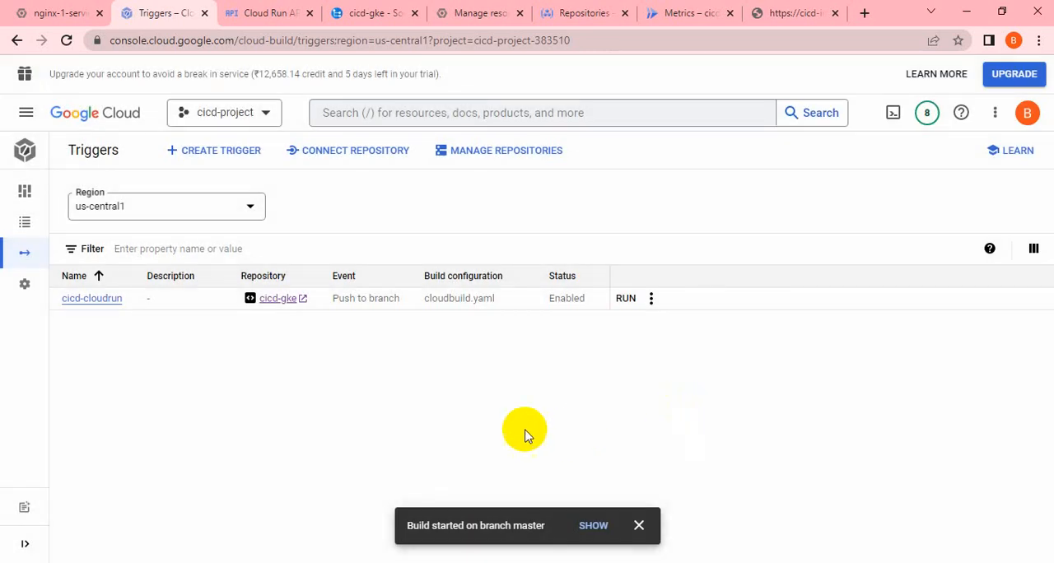
Open the details of the newly started build from the build history and look through its log.
{"action": "mouse_move", "coordinate": [10, 195]}
{"action": "left_click", "coordinate": [72, 227]}
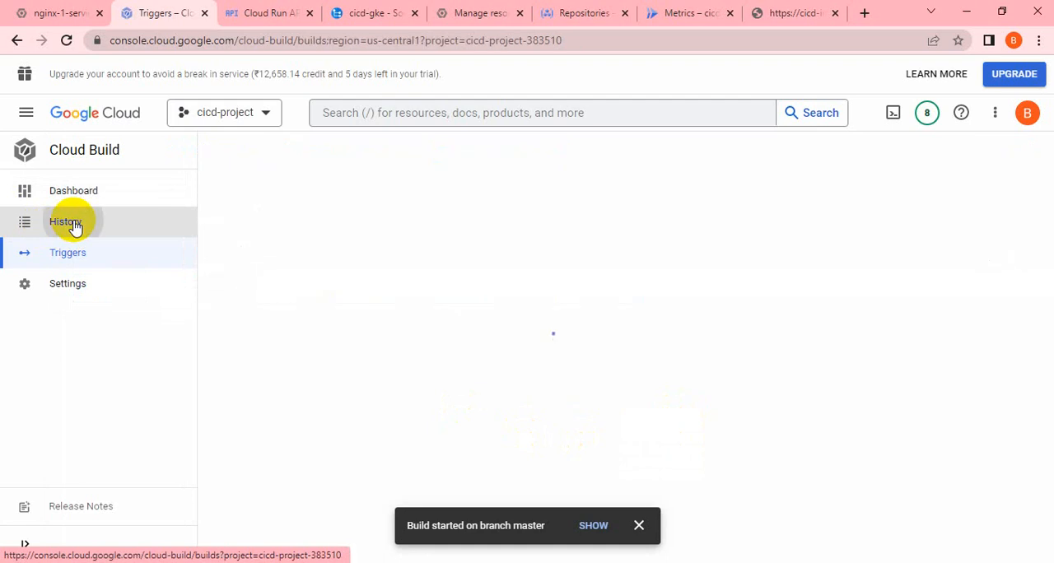
{"action": "left_click", "coordinate": [639, 527]}
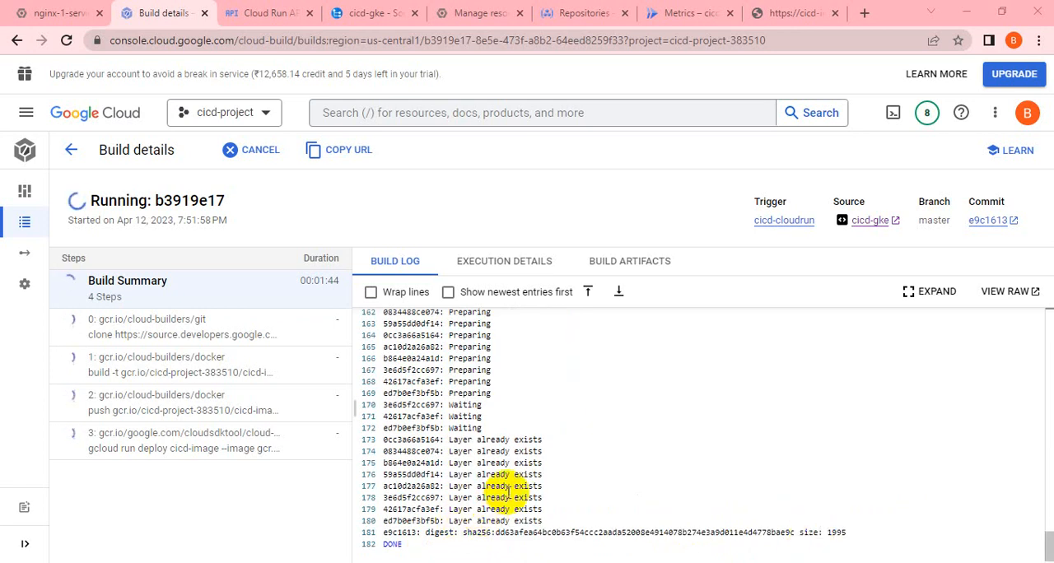
{"action": "scroll", "coordinate": [508, 492], "scroll_direction": "up", "scroll_amount": 1}
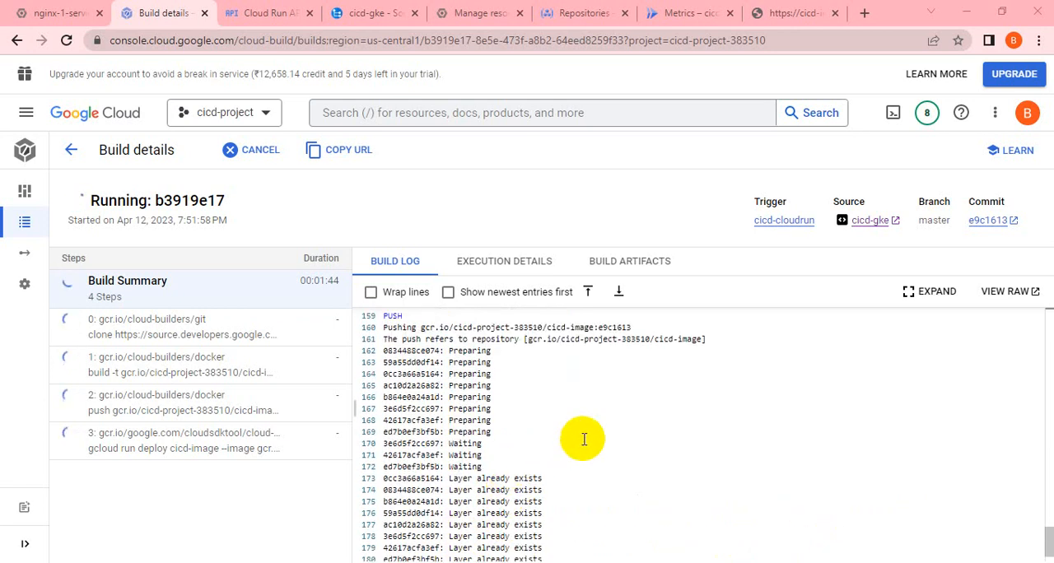
Reload the deployed Cloud Run page to check its greeting text, and return to the build details to check the build's status.
{"action": "left_click", "coordinate": [790, 13]}
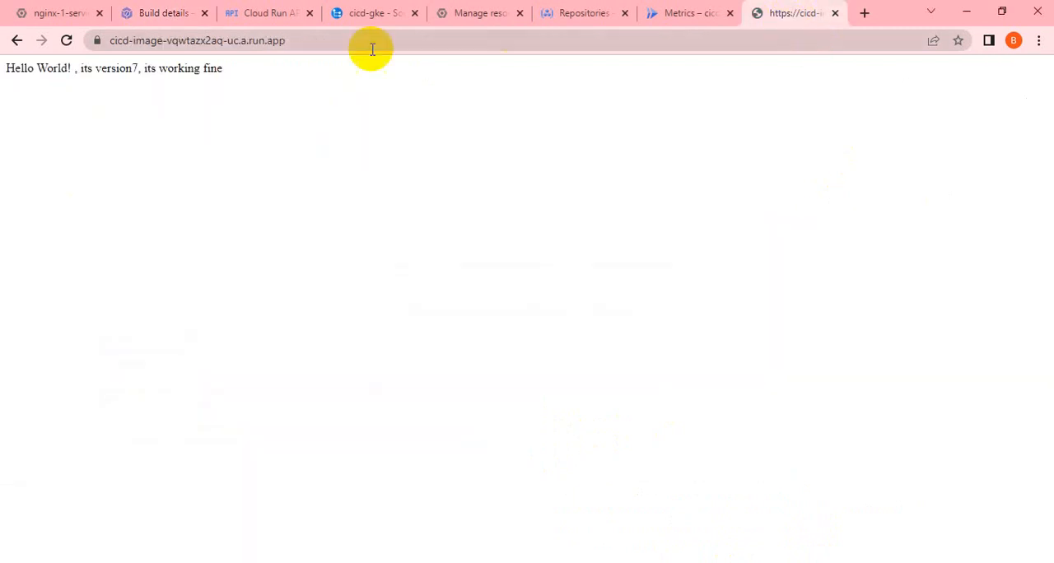
{"action": "left_click", "coordinate": [67, 42]}
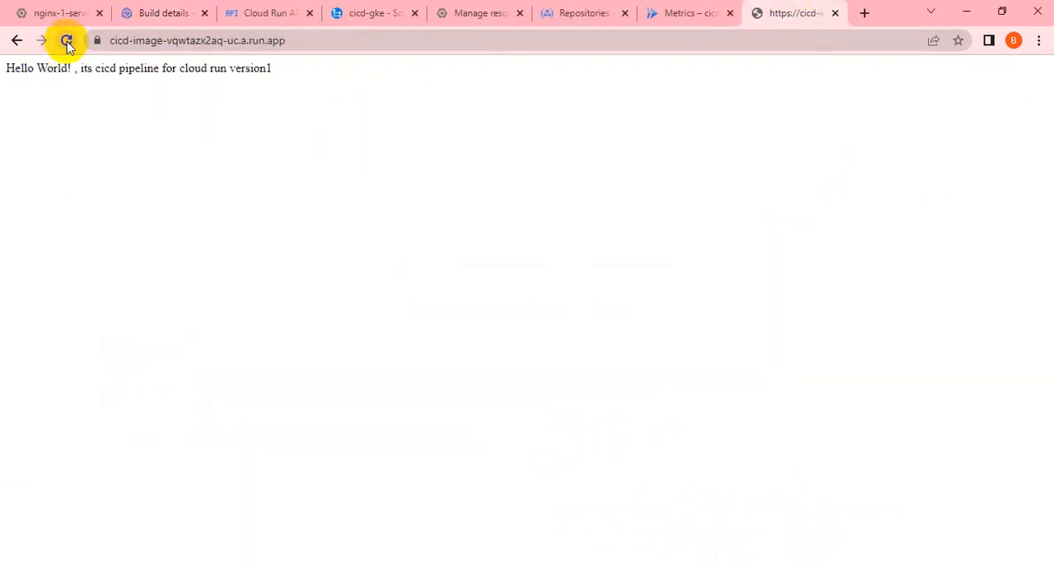
{"action": "triple_click", "coordinate": [196, 71]}
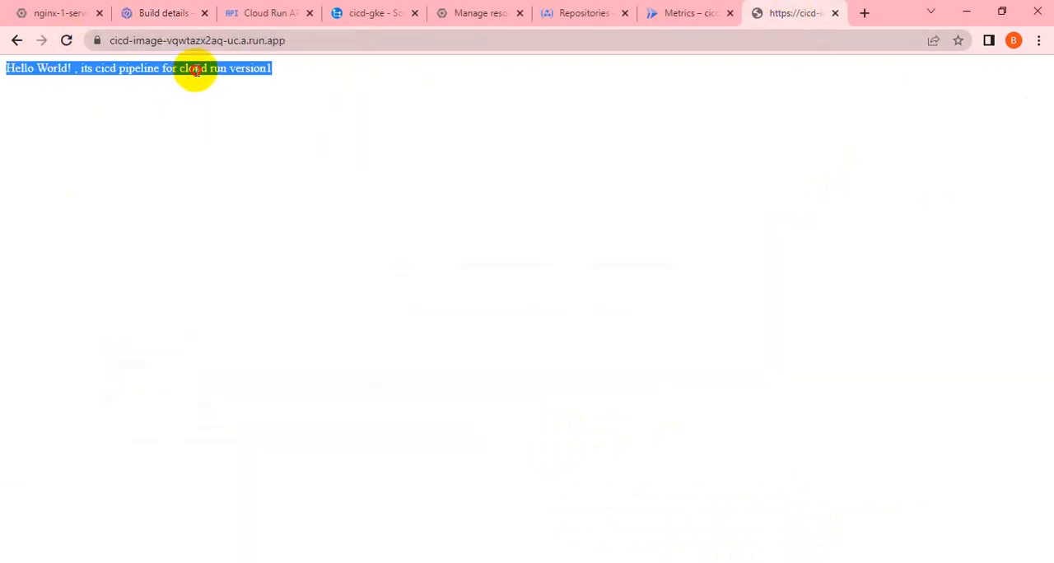
{"action": "left_click", "coordinate": [151, 17]}
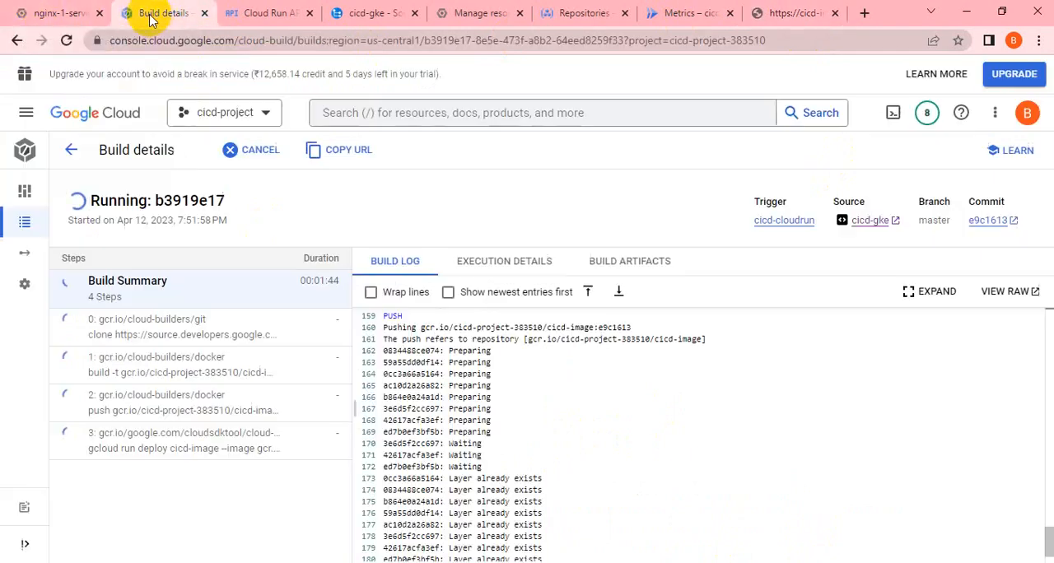
In Cloud Shell, edit main.py with vi so the returned message ends in "version2, working fine", and save the file.
{"action": "left_click", "coordinate": [41, 15]}
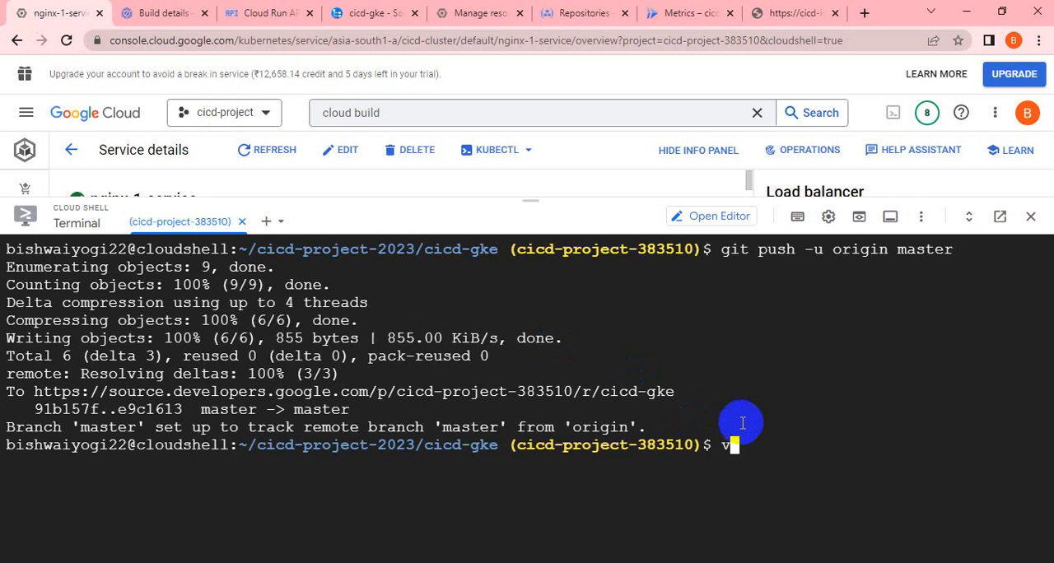
{"action": "type", "text": "in.py"}
{"action": "key", "text": "Return"}
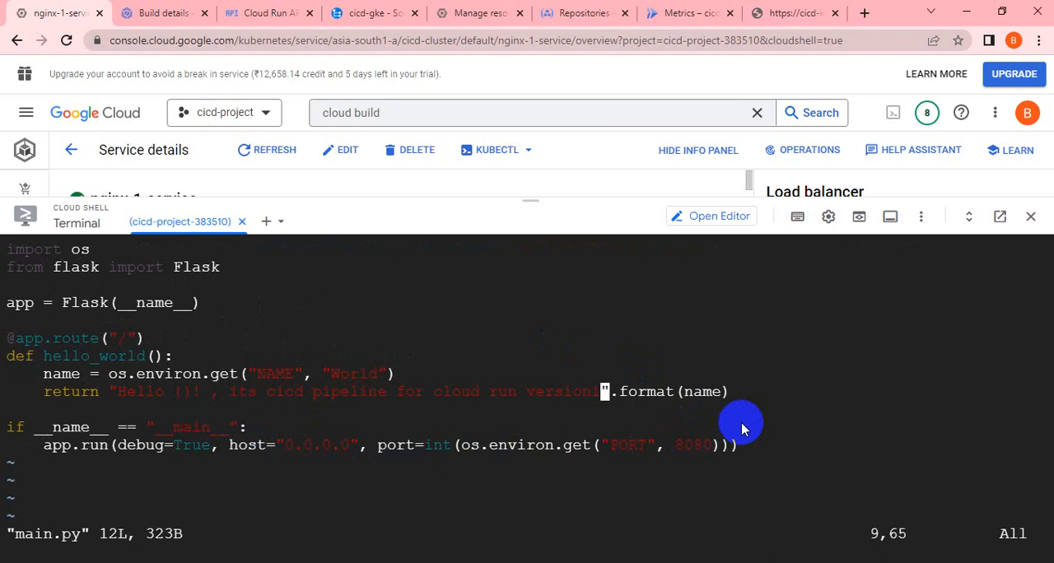
{"action": "key", "text": "i"}
{"action": "key", "text": "BackSpace"}
{"action": "type", "text": "2"}
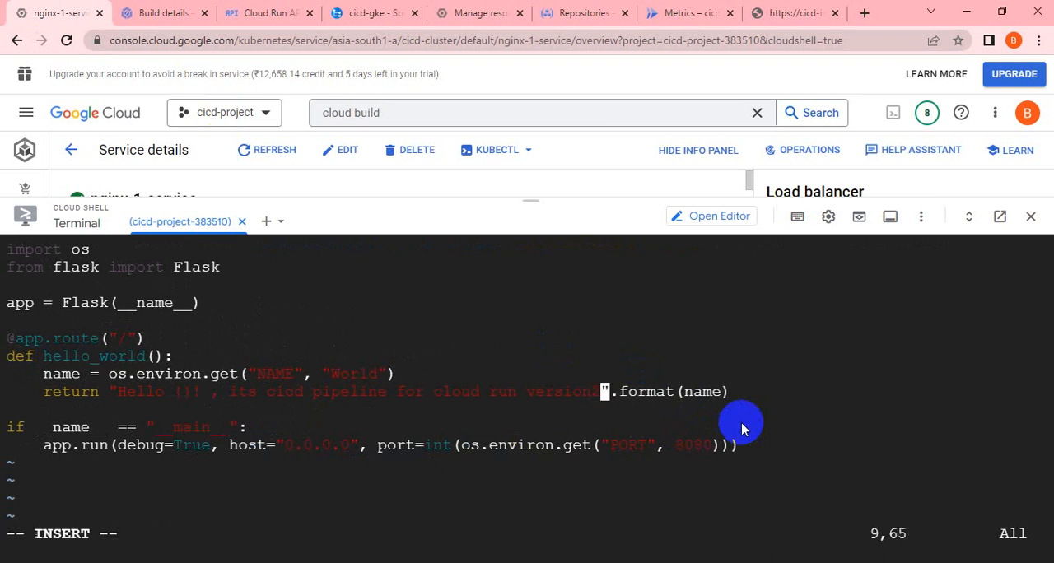
{"action": "type", "text": ", working fine"}
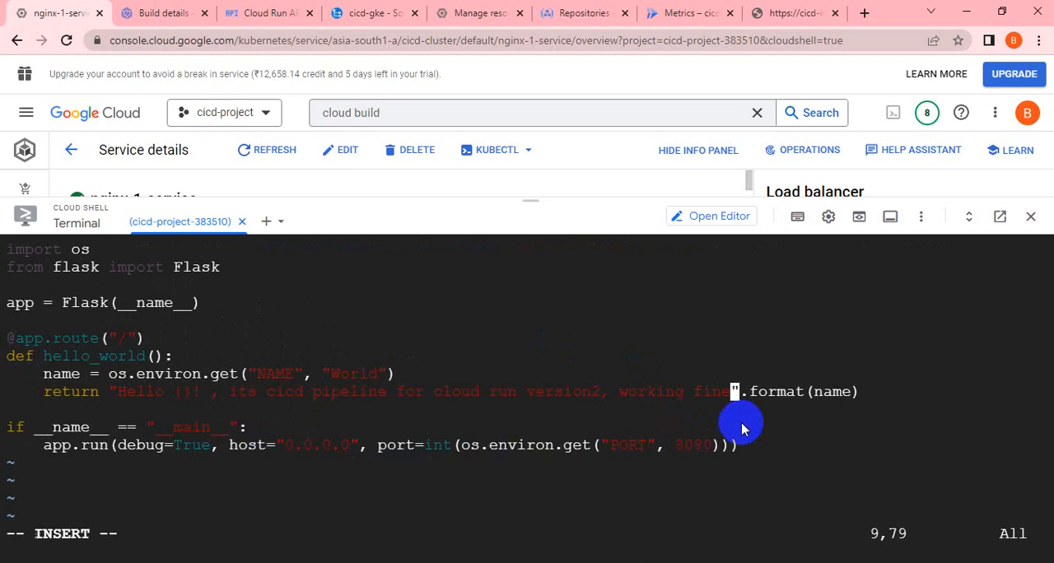
{"action": "key", "text": "Escape"}
{"action": "type", "text": ":wq!"}
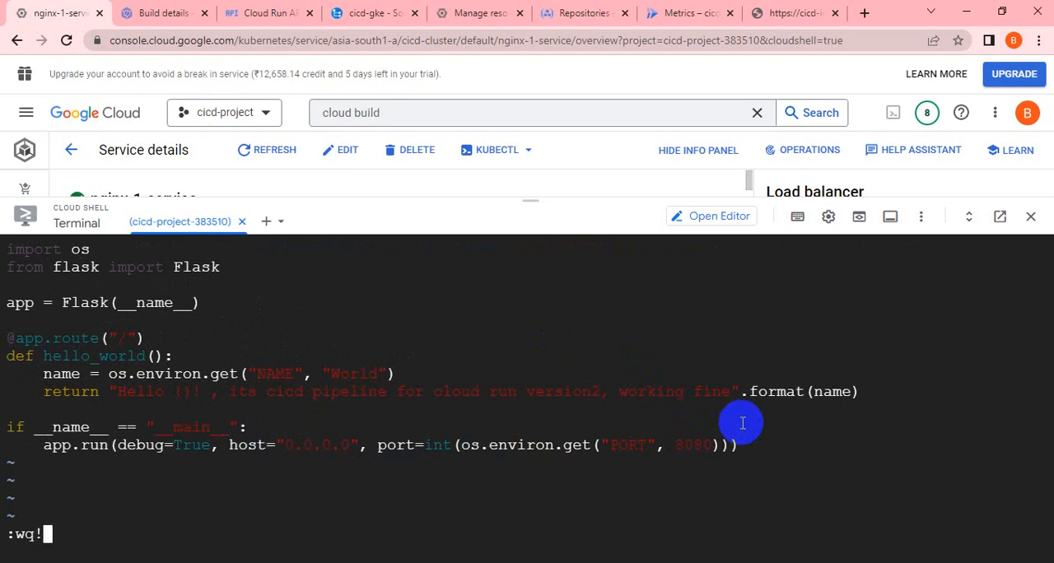
{"action": "key", "text": "Return"}
{"action": "key", "text": "Up"}
{"action": "key", "text": "Up"}
{"action": "key", "text": "Up"}
{"action": "key", "text": "Up"}
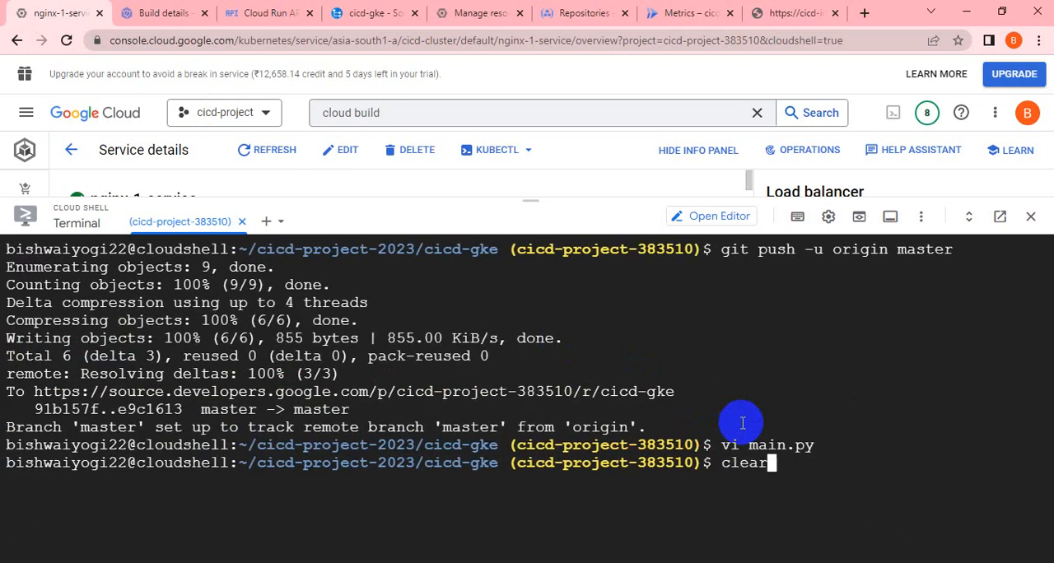
{"action": "key", "text": "Down"}
{"action": "key", "text": "Down"}
{"action": "key", "text": "Down"}
{"action": "key", "text": "Down"}
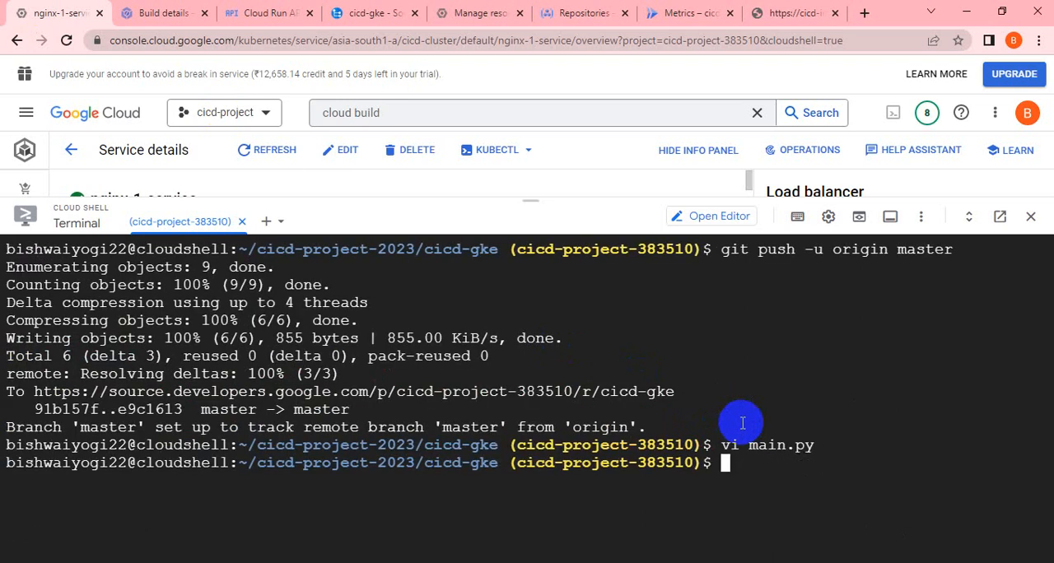
{"action": "type", "text": "gi add"}
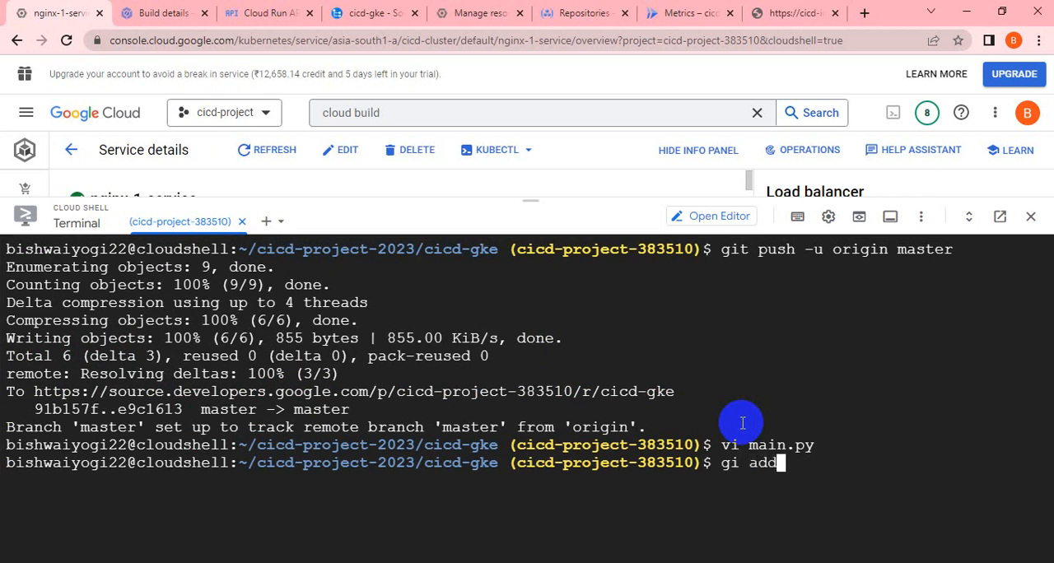
{"action": "key", "text": "BackSpace"}
{"action": "key", "text": "BackSpace"}
{"action": "key", "text": "BackSpace"}
{"action": "key", "text": "BackSpace"}
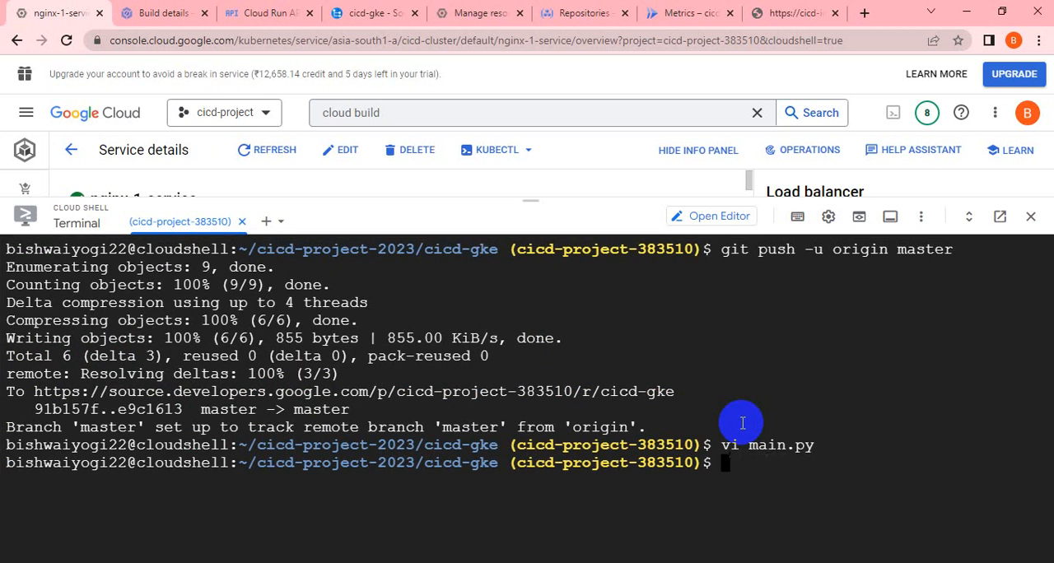
Stage main.py with git and commit it with the message "updated in main.py for cliud run".
{"action": "type", "text": "git ad"}
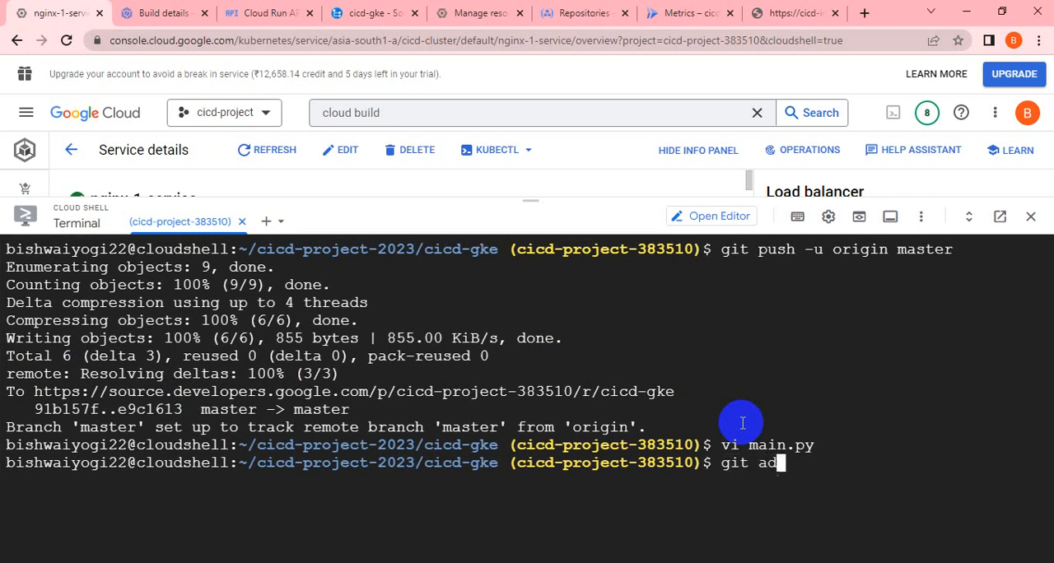
{"action": "type", "text": "d main.py"}
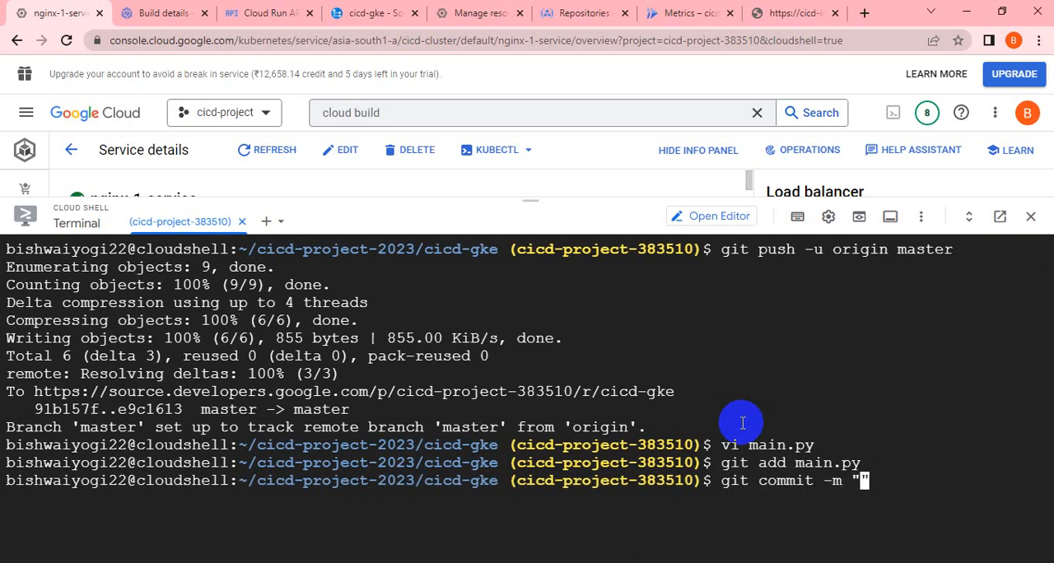
{"action": "type", "text": "pdated"}
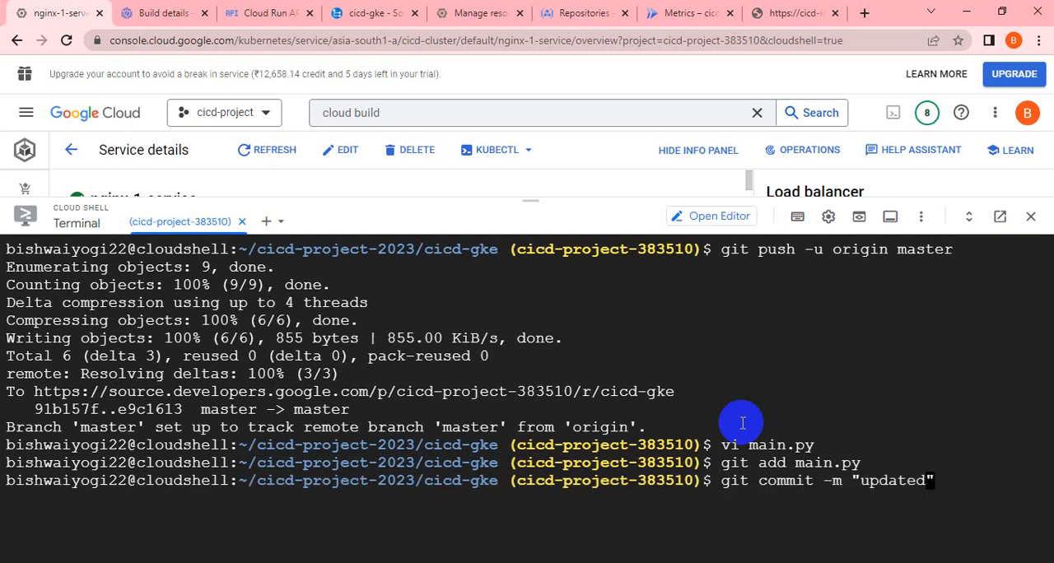
{"action": "type", "text": " in main.p"}
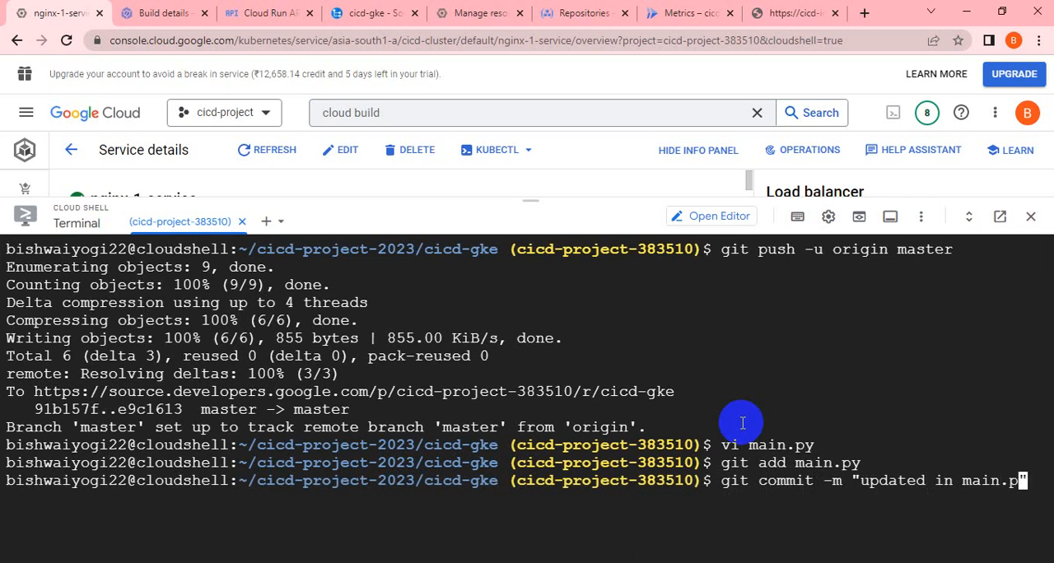
{"action": "type", "text": "y for cliud"}
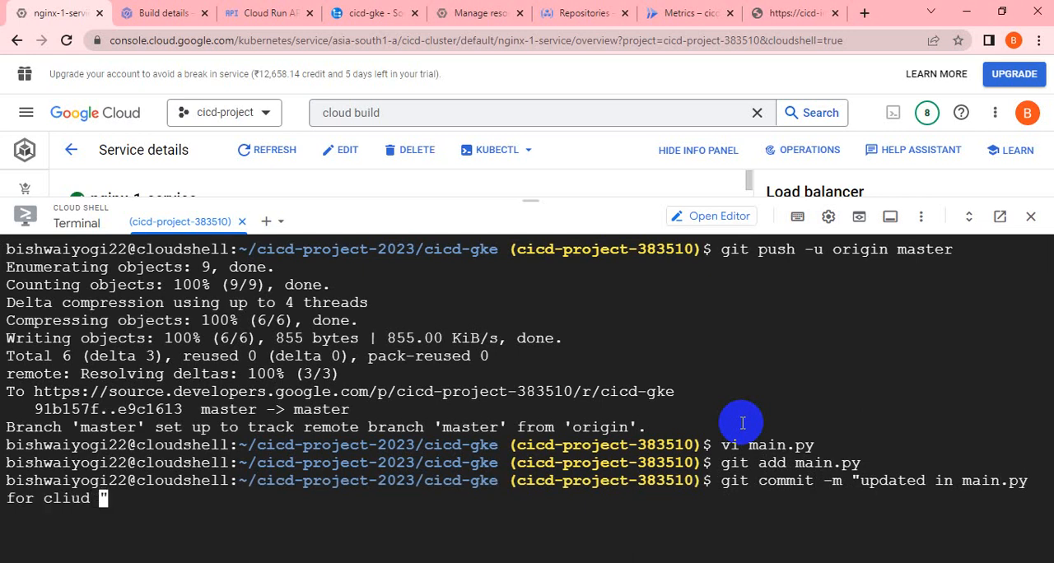
{"action": "type", "text": " run"}
{"action": "key", "text": "Return"}
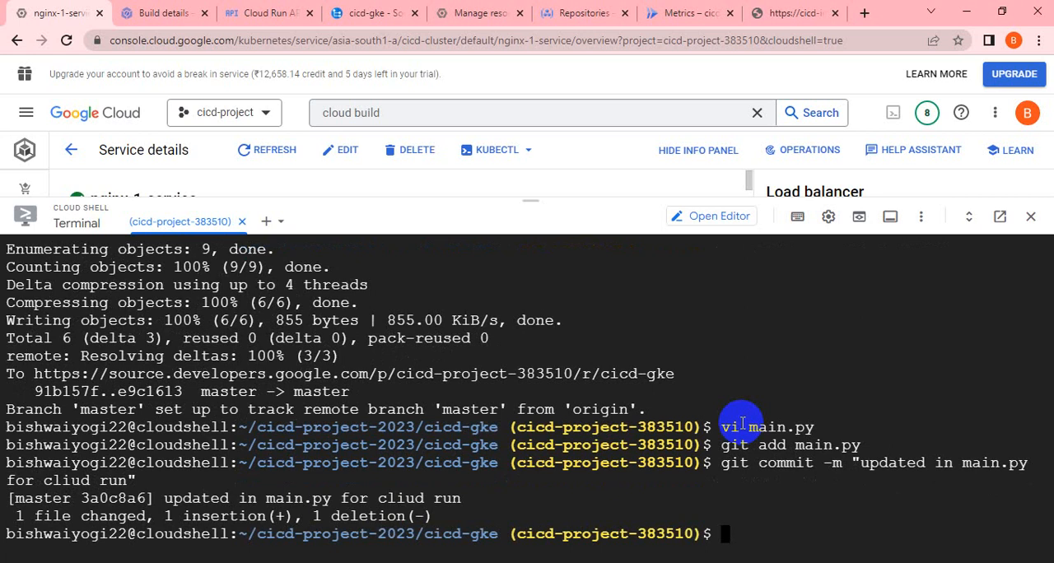
Push the commit to the remote repository with git push -u origin master.
{"action": "key", "text": "BackSpace"}
{"action": "key", "text": "BackSpace"}
{"action": "key", "text": "BackSpace"}
{"action": "key", "text": "Up"}
{"action": "key", "text": "Up"}
{"action": "key", "text": "Up"}
{"action": "key", "text": "Up"}
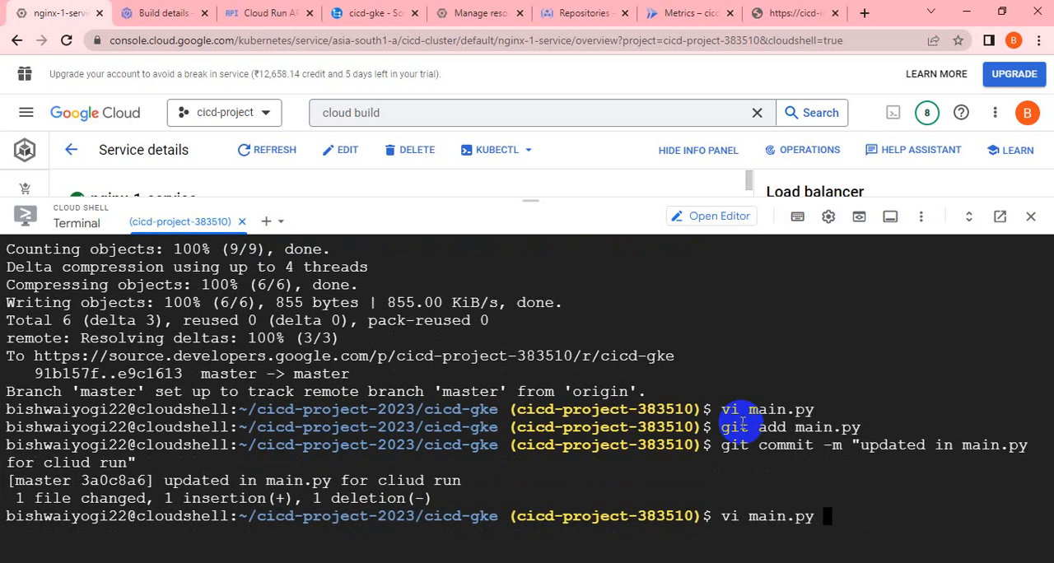
{"action": "key", "text": "Up"}
{"action": "key", "text": "Up"}
{"action": "key", "text": "Up"}
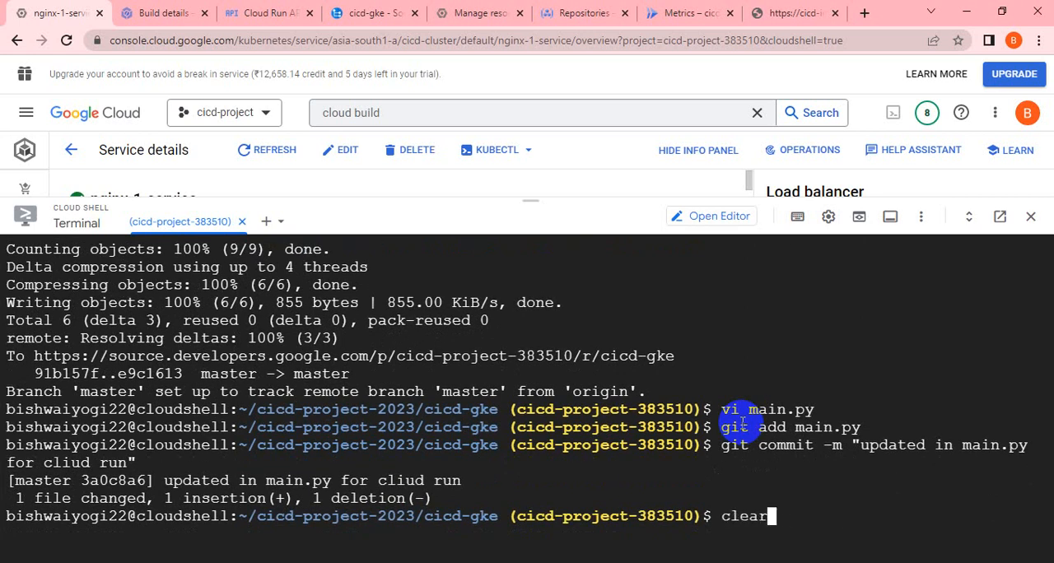
{"action": "key", "text": "Up"}
{"action": "key", "text": "Down"}
{"action": "key", "text": "Down"}
{"action": "key", "text": "Down"}
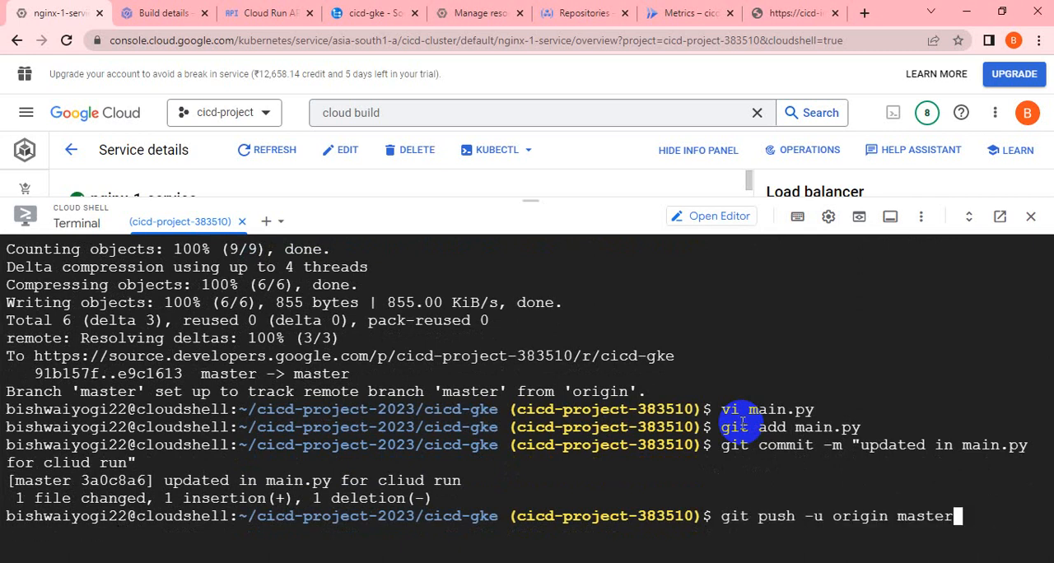
{"action": "key", "text": "Return"}
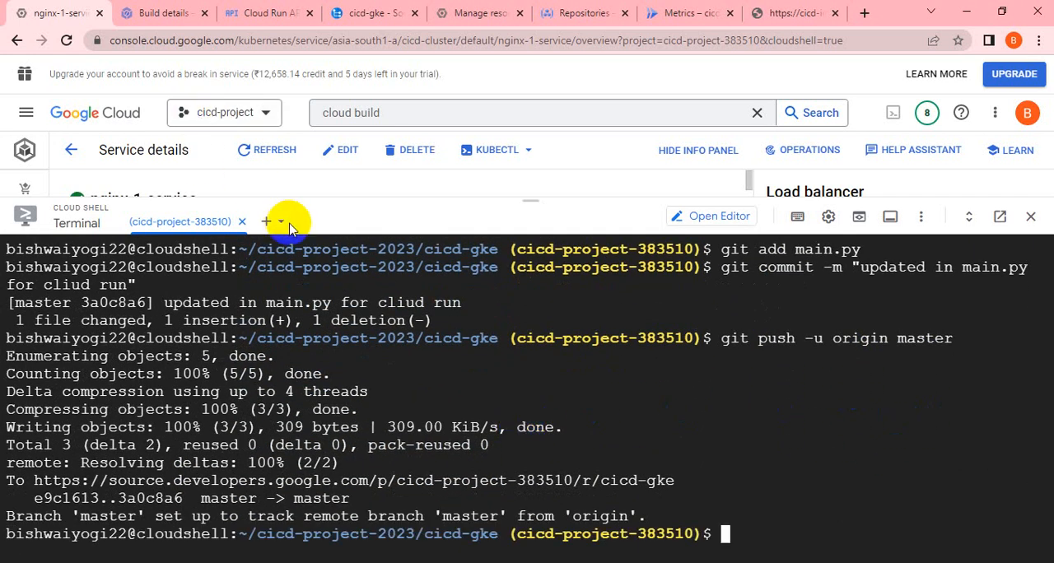
Return to Cloud Build and open the details of the newest cicd-cloudrun build from the build history.
{"action": "left_click", "coordinate": [155, 13]}
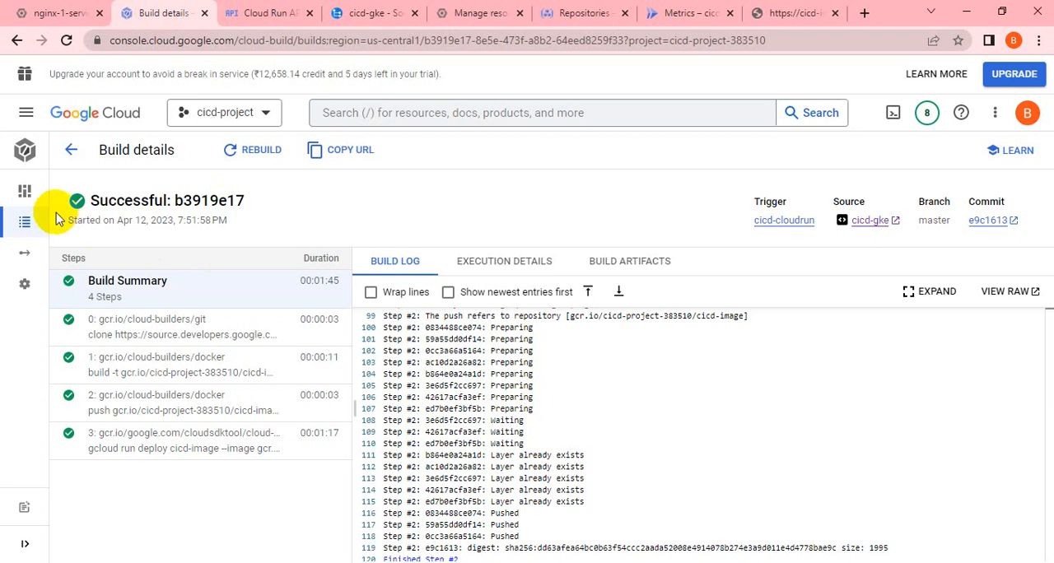
{"action": "mouse_move", "coordinate": [28, 196]}
{"action": "left_click", "coordinate": [83, 198]}
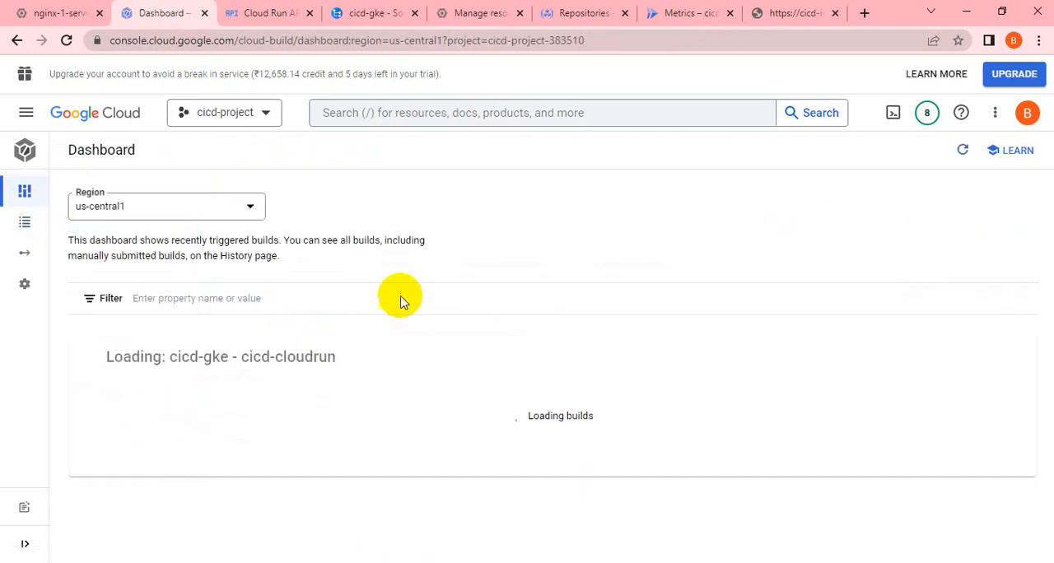
{"action": "mouse_move", "coordinate": [50, 206]}
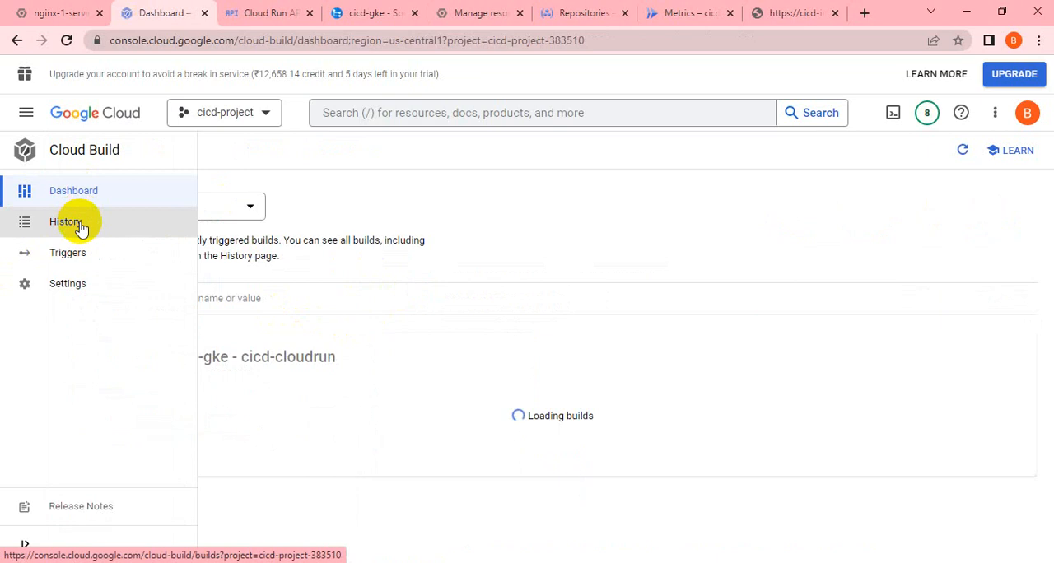
{"action": "left_click", "coordinate": [80, 226]}
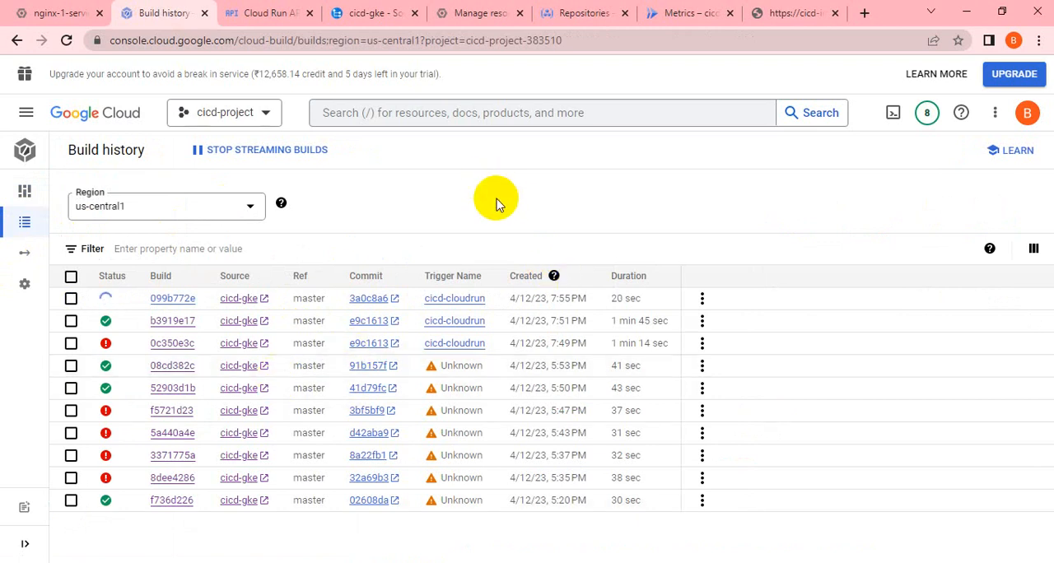
{"action": "left_click", "coordinate": [168, 299]}
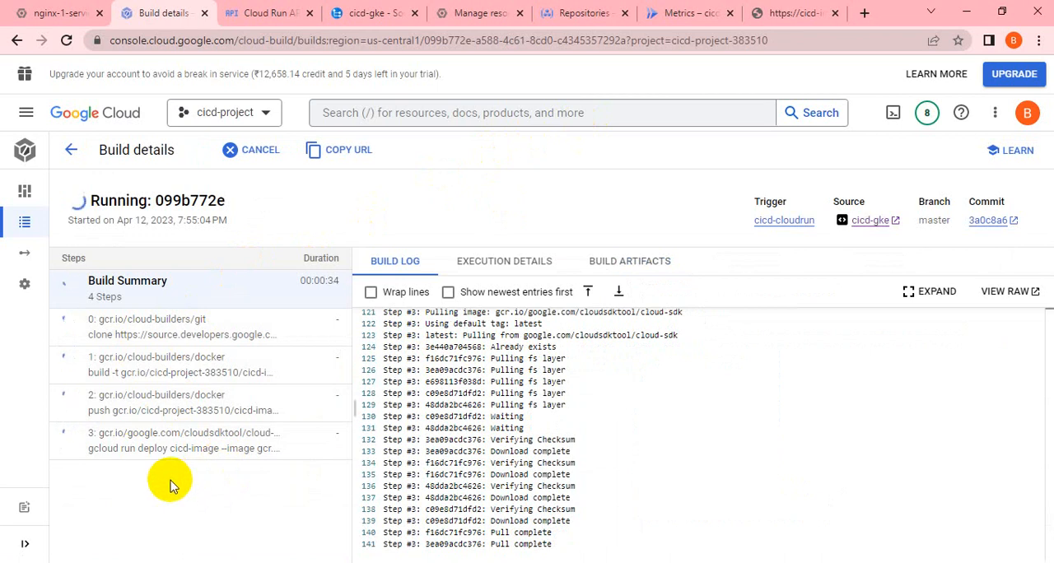
{"action": "mouse_move", "coordinate": [79, 301]}
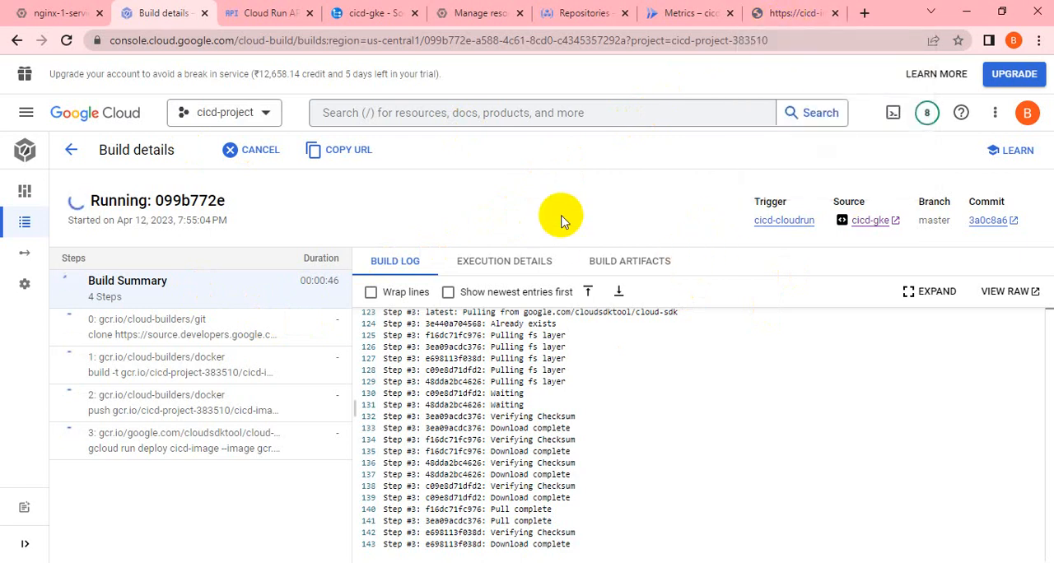
Reload the deployed Cloud Run page to check its greeting text, and return to the build details to follow the log.
{"action": "left_click", "coordinate": [788, 17]}
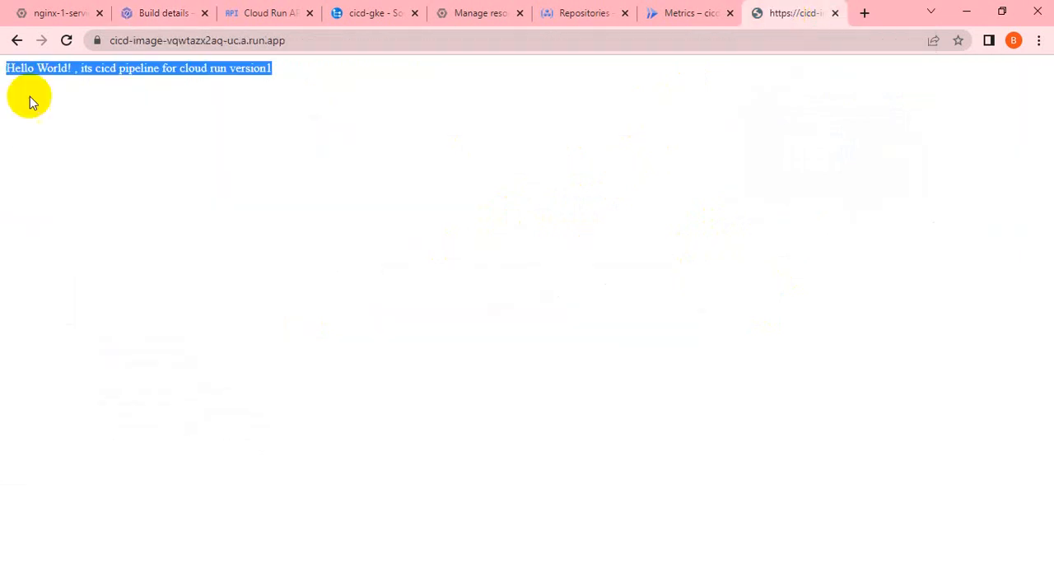
{"action": "left_click", "coordinate": [65, 40]}
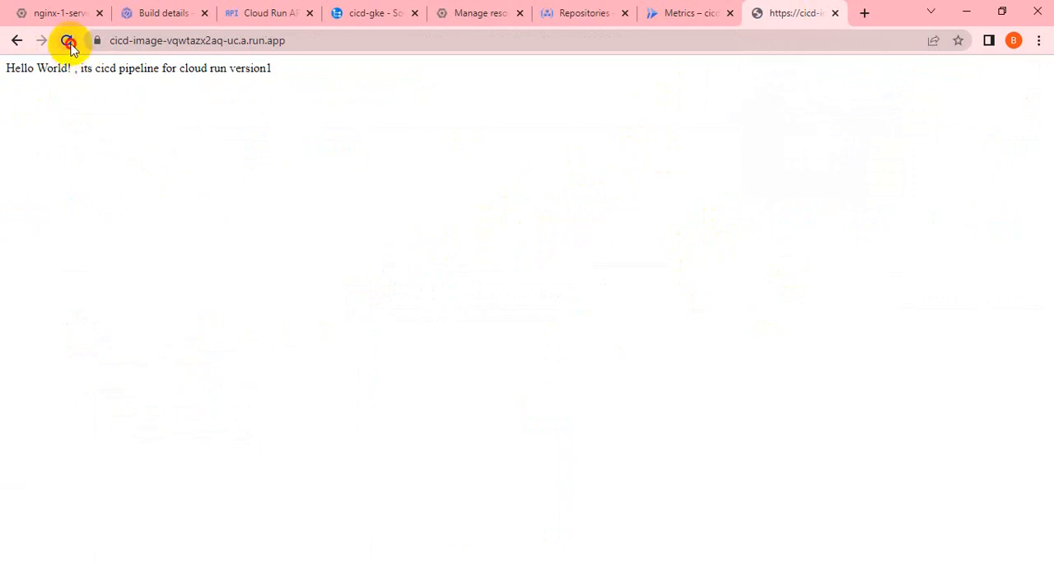
{"action": "left_click", "coordinate": [68, 41]}
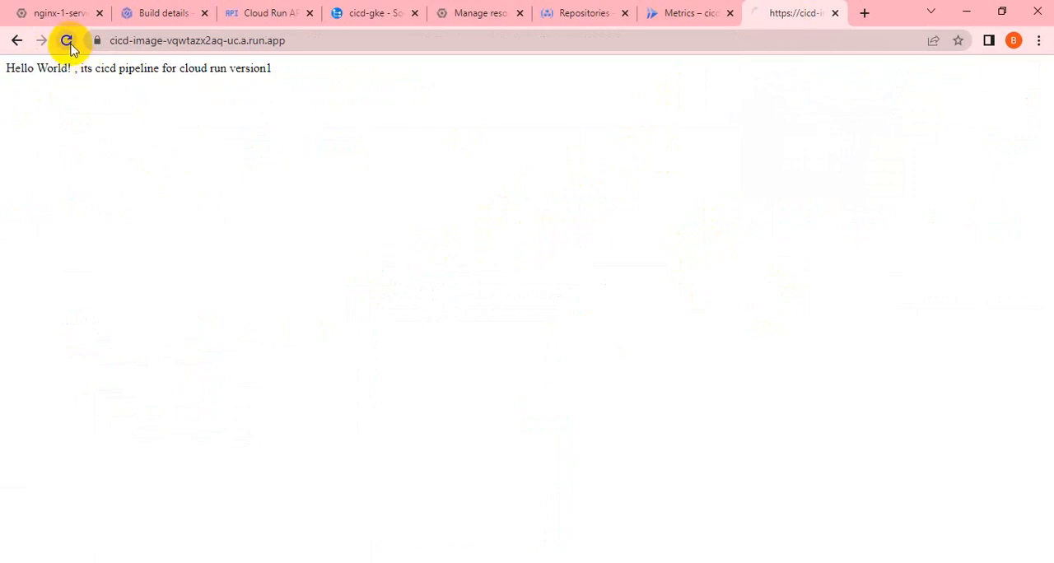
{"action": "left_click", "coordinate": [160, 14]}
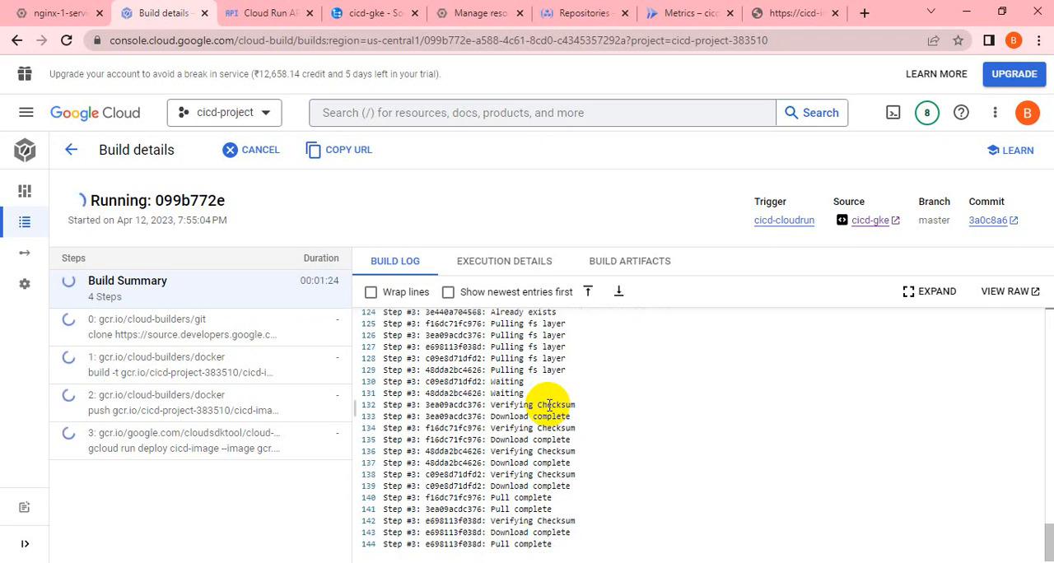
Recheck the Cloud Run page with repeated reloads, and examine the "Creating Revision" line in the build log.
{"action": "left_click", "coordinate": [780, 13]}
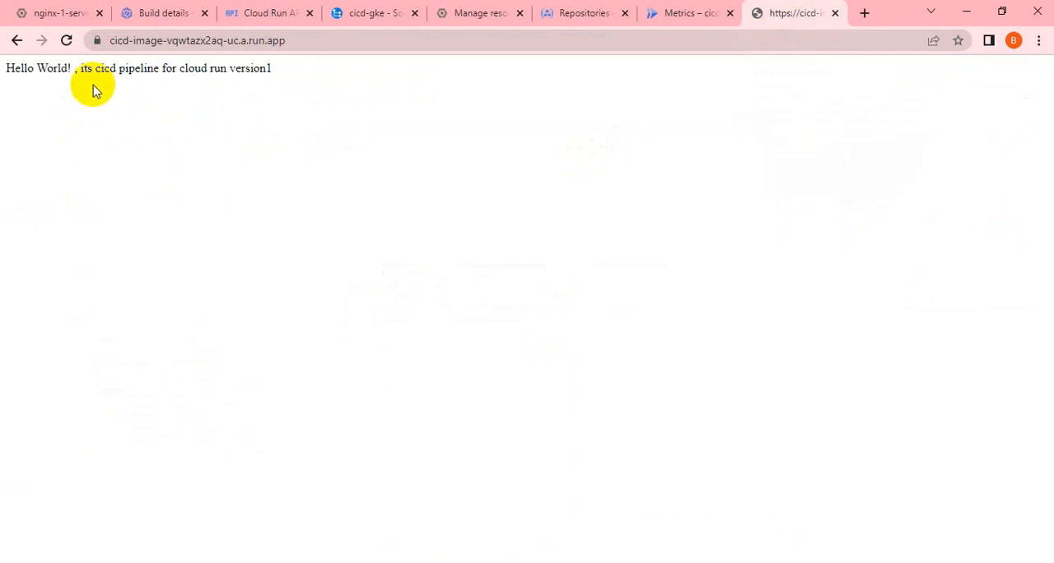
{"action": "left_click", "coordinate": [67, 41]}
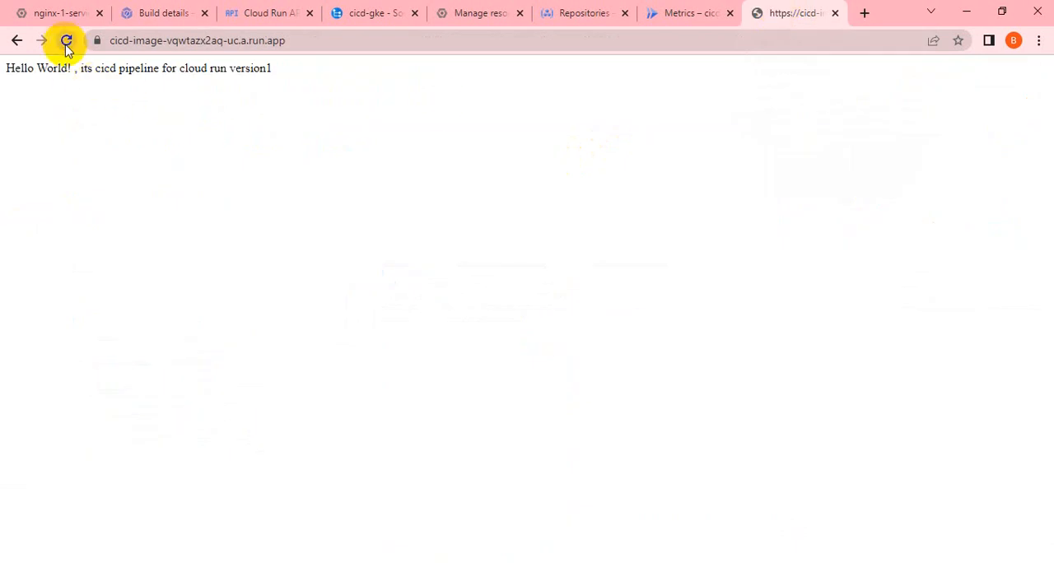
{"action": "left_click", "coordinate": [67, 45]}
{"action": "left_click", "coordinate": [67, 41]}
{"action": "left_click", "coordinate": [141, 13]}
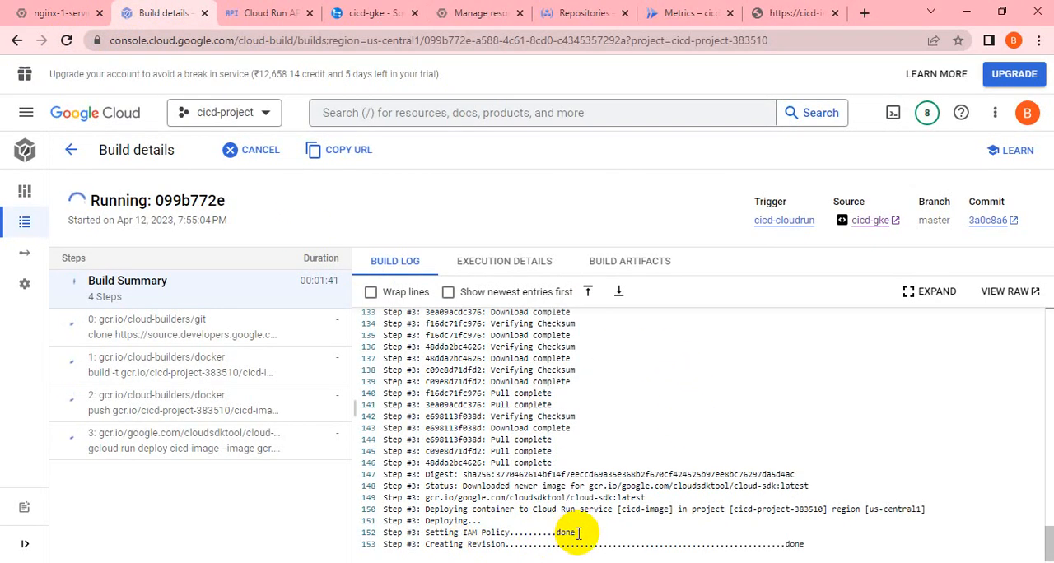
{"action": "left_click", "coordinate": [521, 537]}
{"action": "left_click_drag", "start_coordinate": [522, 537], "coordinate": [827, 539]}
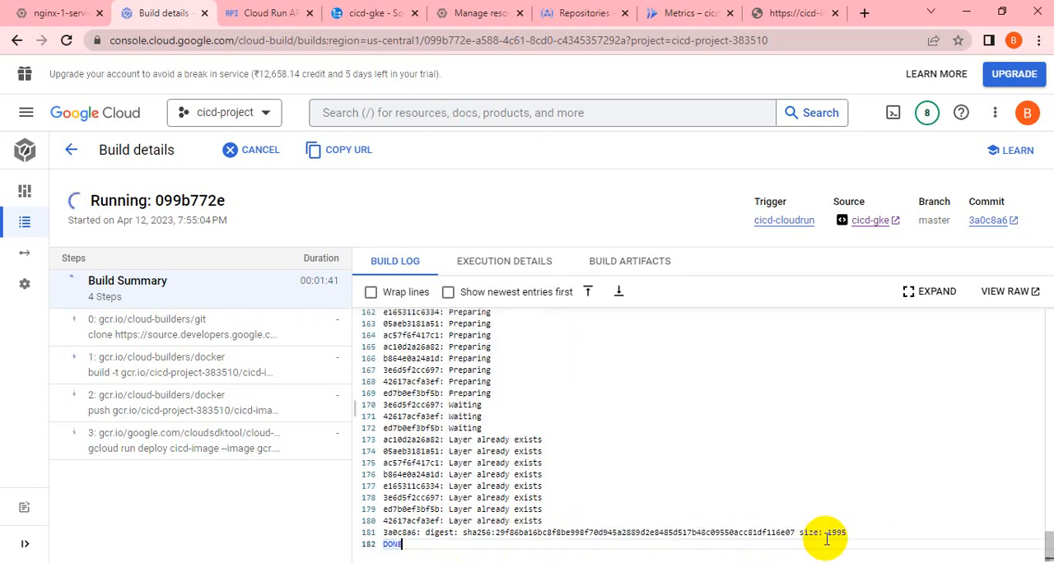
Go back to the Cloud Run page and reload it until the greeting reads "version2, working fine".
{"action": "left_click", "coordinate": [791, 14]}
{"action": "left_click", "coordinate": [66, 42]}
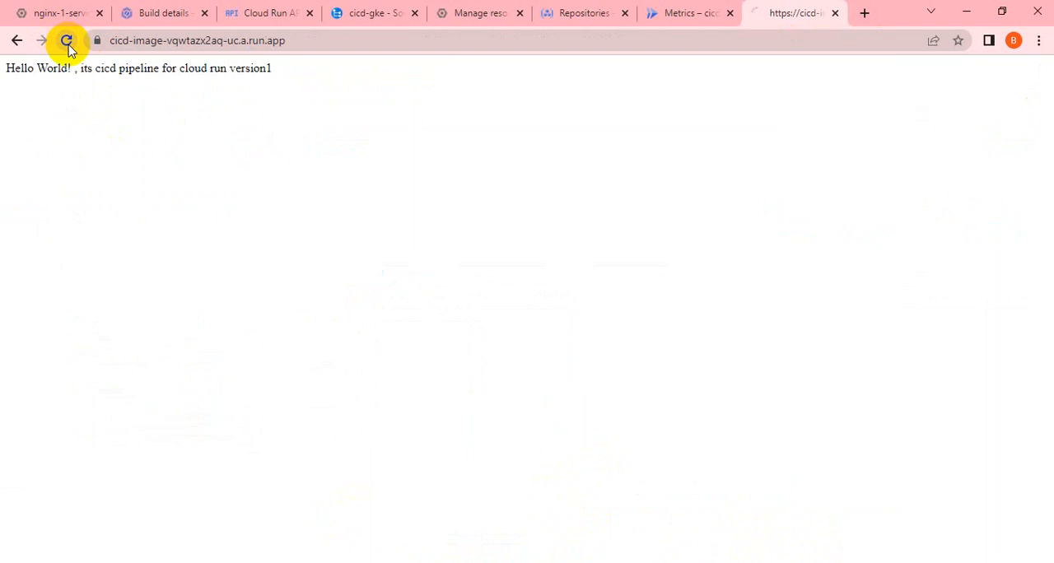
{"action": "left_click", "coordinate": [68, 43]}
{"action": "left_click", "coordinate": [68, 42]}
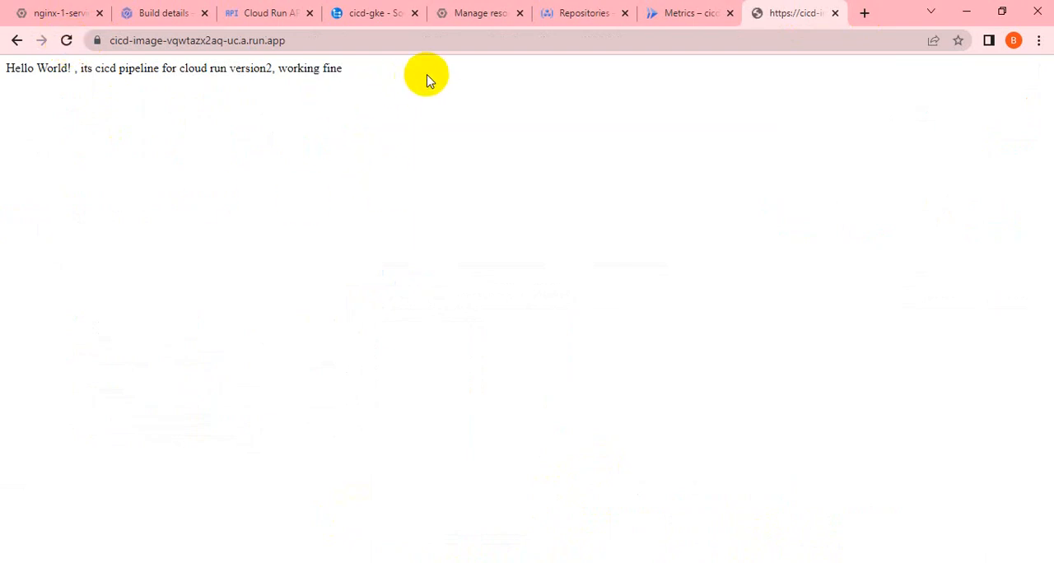
{"action": "left_click_drag", "start_coordinate": [427, 76], "coordinate": [5, 67]}
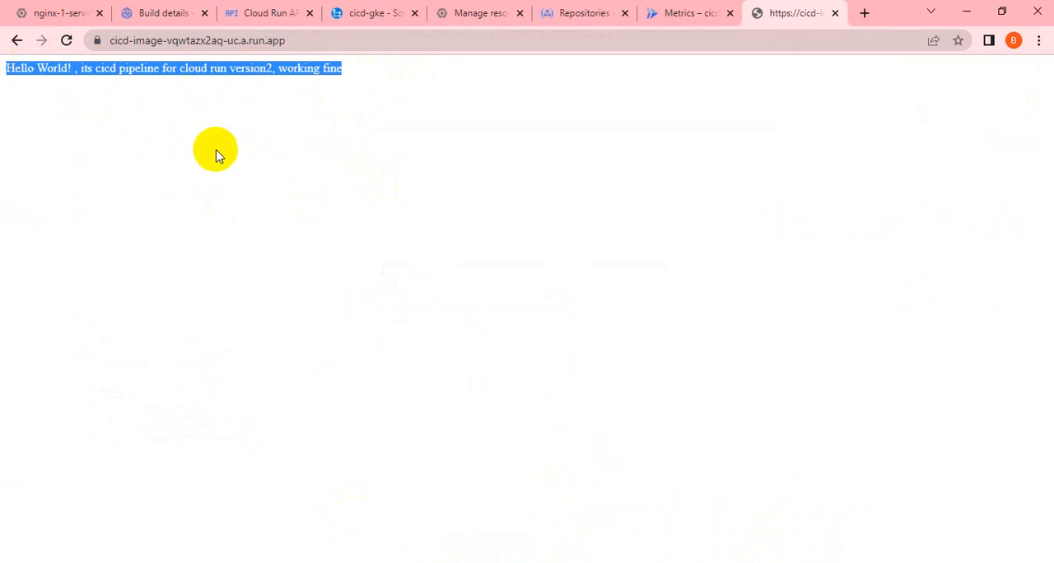
{"action": "left_click", "coordinate": [216, 75]}
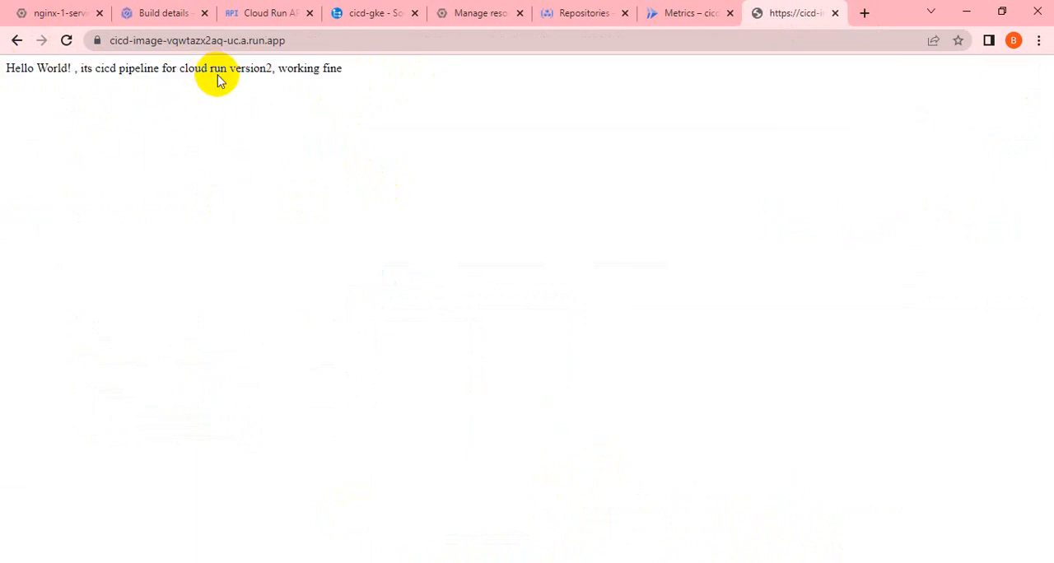